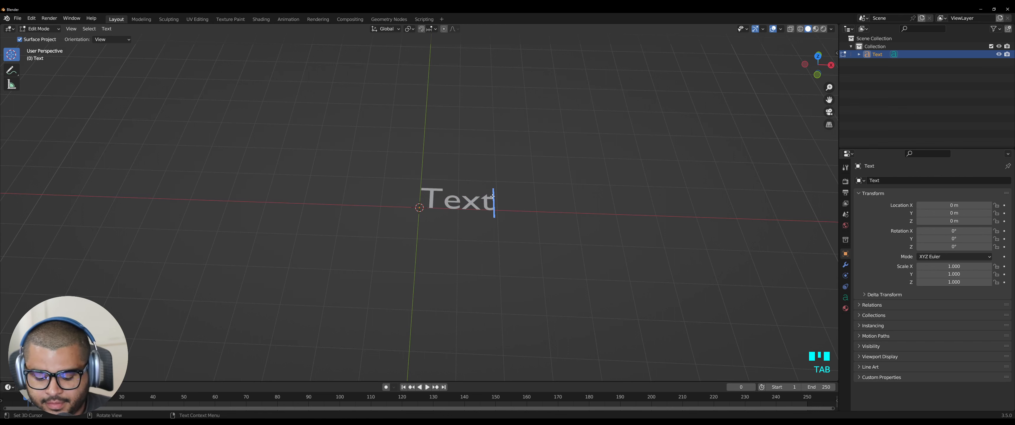
Step: Replace the default wording of the text object with "Synthetic" and return to Object Mode
{"action": "key", "text": "BackSpace"}
{"action": "key", "text": "BackSpace"}
{"action": "key", "text": "BackSpace"}
{"action": "key", "text": "BackSpace"}
{"action": "key", "text": "BackSpace"}
{"action": "key", "text": "BackSpace"}
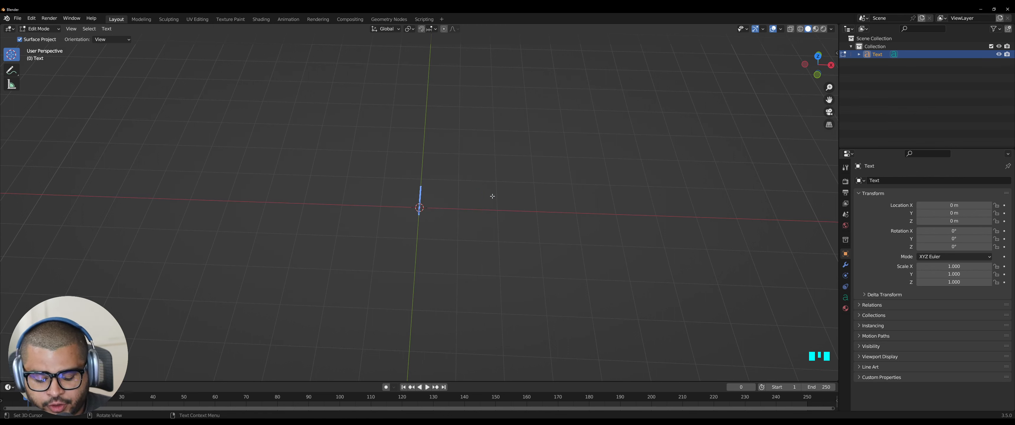
{"action": "type", "text": "S"}
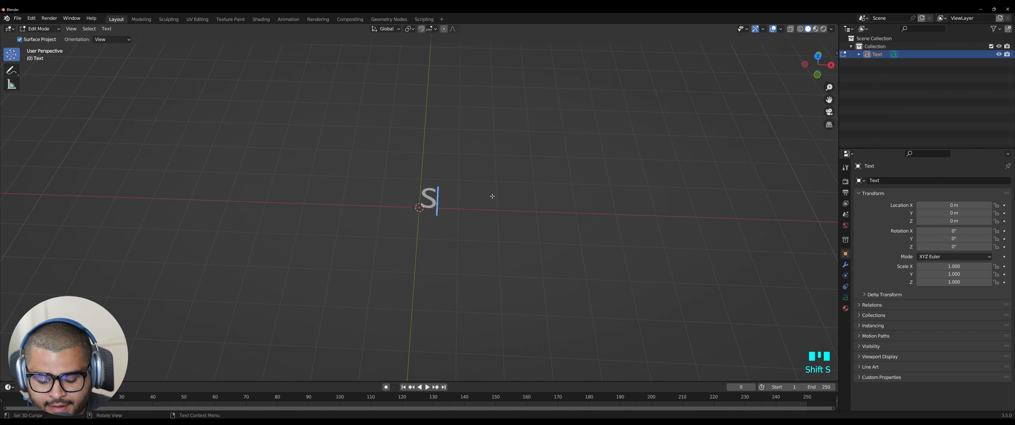
{"action": "type", "text": "ynthetic"}
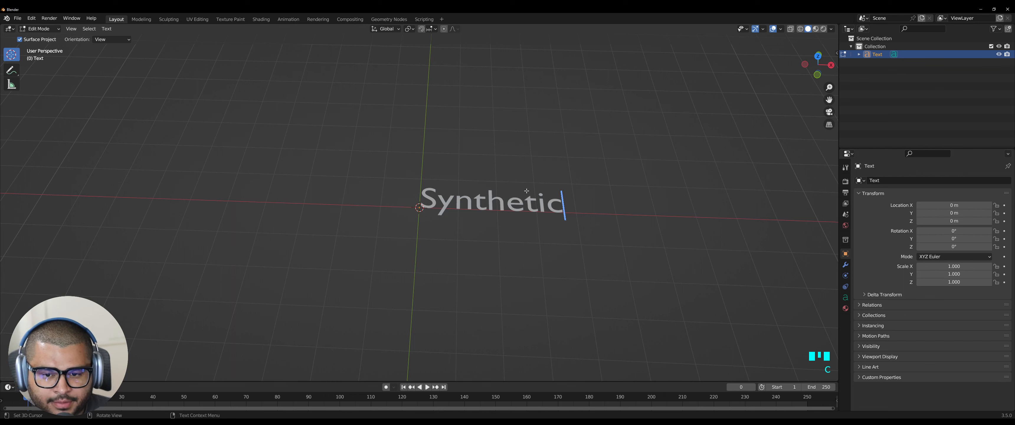
{"action": "key", "text": "Tab"}
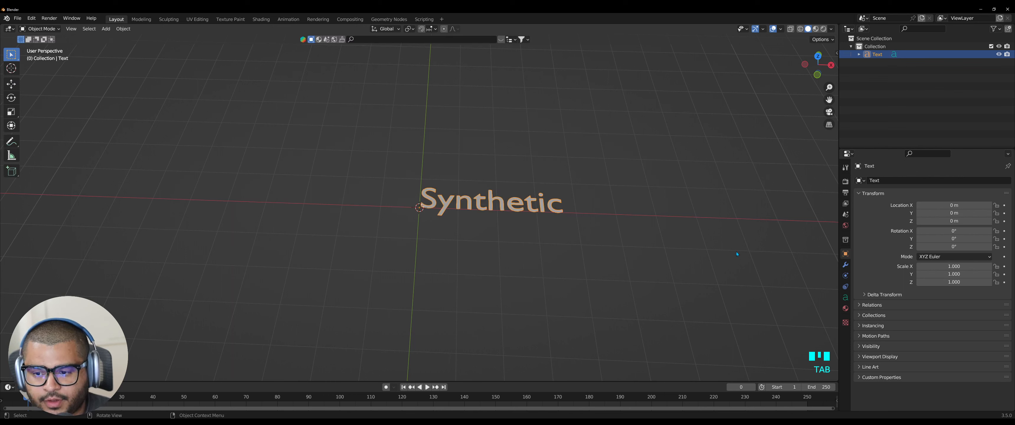
Step: Load the Octuple max Solid font from the Windows fonts folder as the text's regular font
{"action": "left_click", "coordinate": [845, 297]}
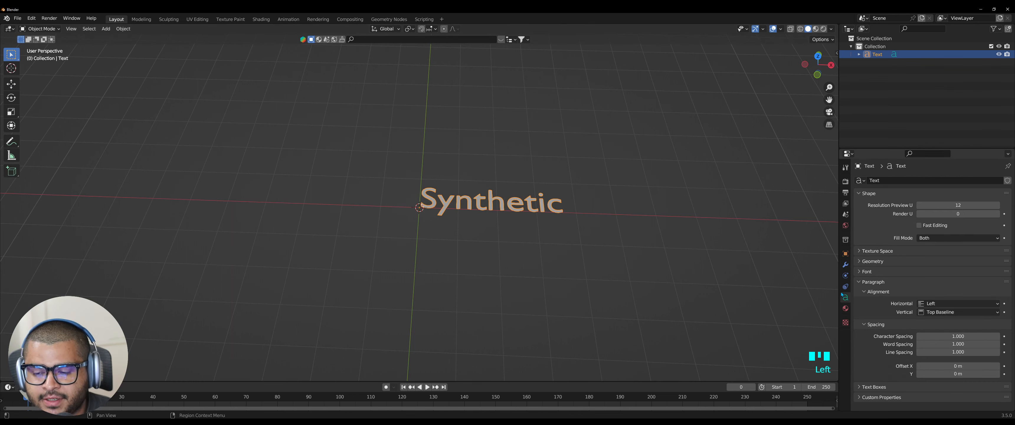
{"action": "left_click", "coordinate": [865, 271]}
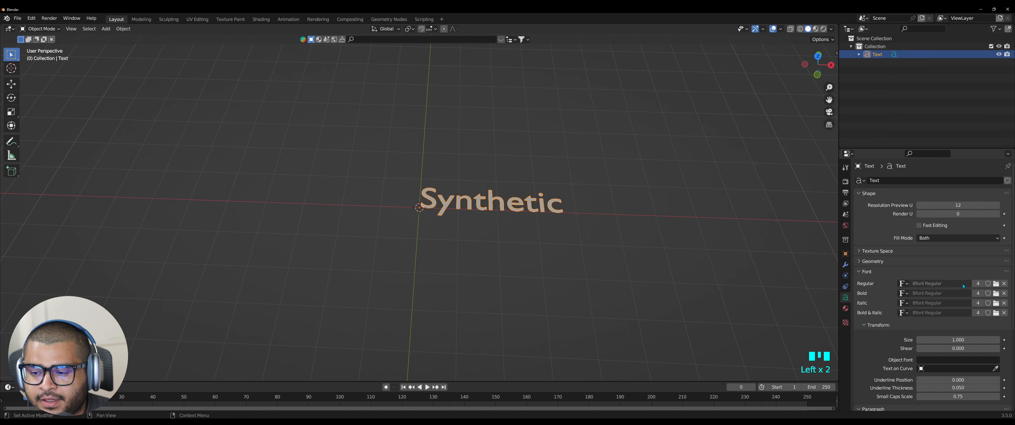
{"action": "left_click", "coordinate": [997, 284]}
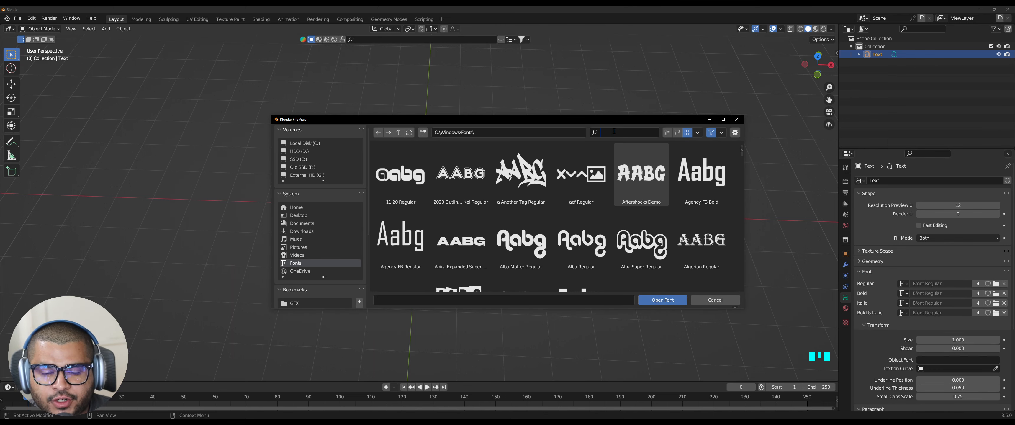
{"action": "type", "text": "octu"}
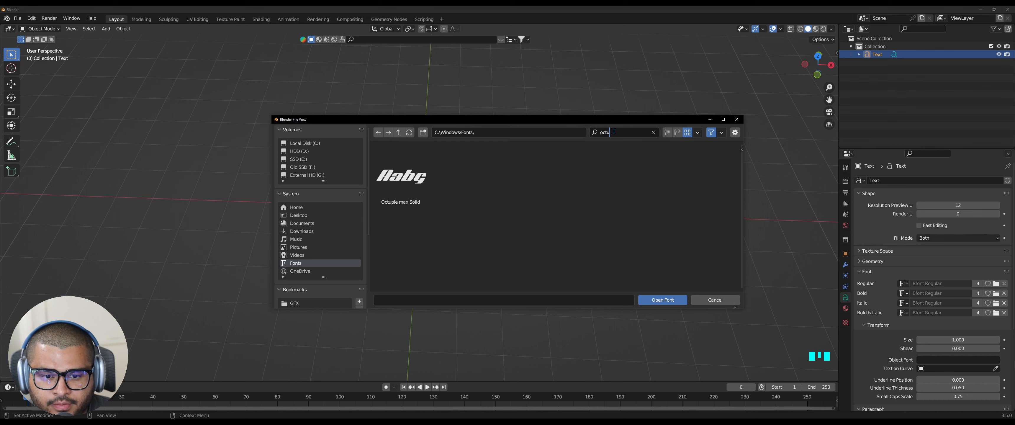
{"action": "left_click", "coordinate": [398, 181]}
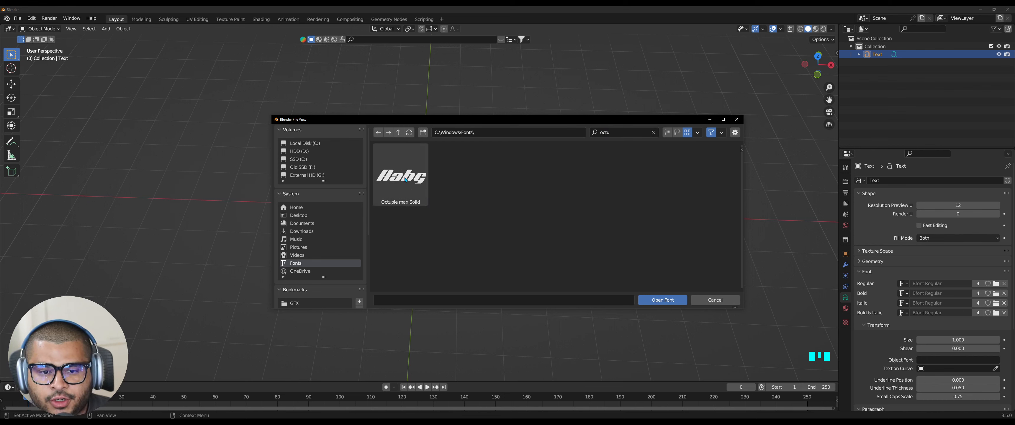
{"action": "left_click", "coordinate": [398, 173]}
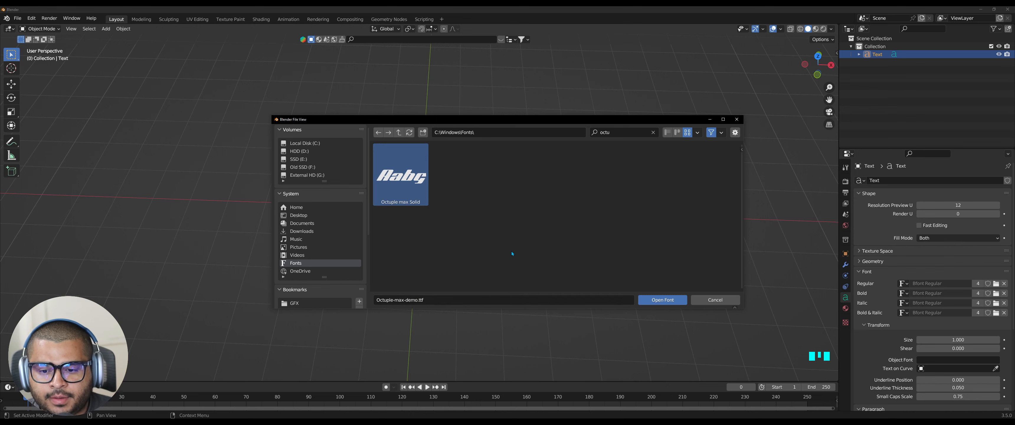
{"action": "left_click", "coordinate": [666, 301]}
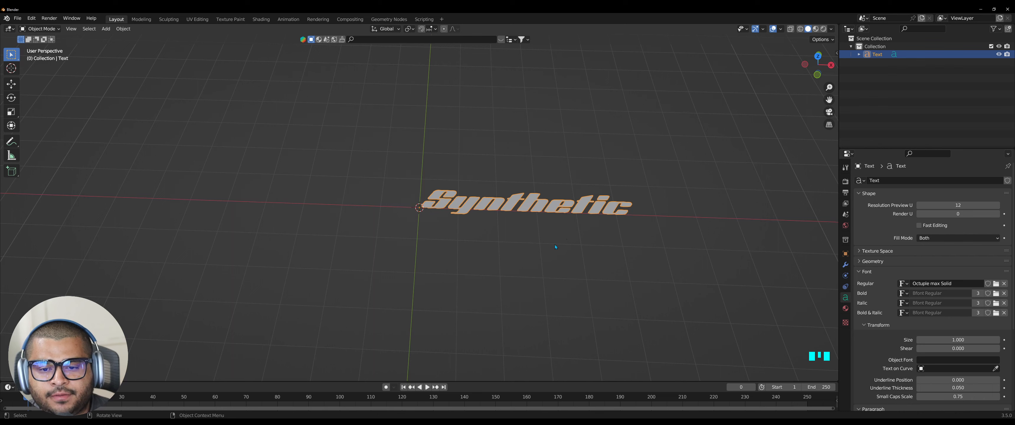
Step: Stand the Synthetic text upright by setting its X rotation to 90°
{"action": "middle_click_drag", "start_coordinate": [582, 252], "coordinate": [497, 254], "text": "shift"}
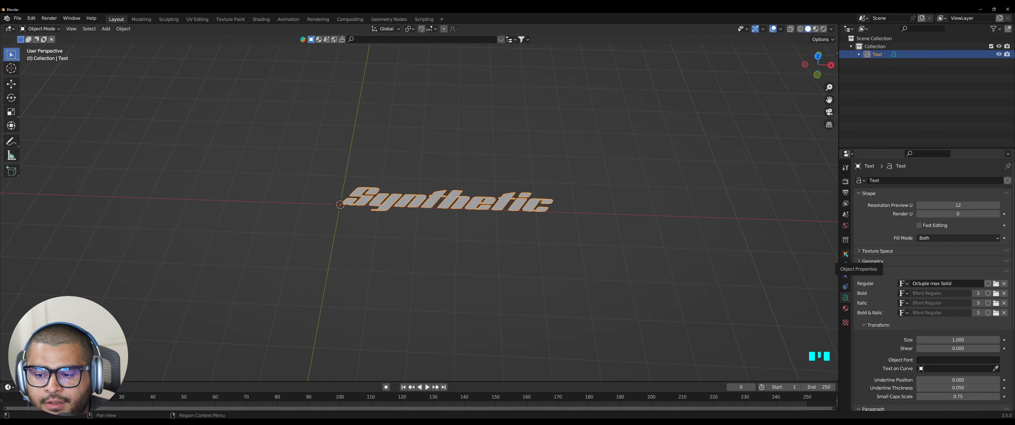
{"action": "left_click", "coordinate": [845, 253]}
{"action": "double_click", "coordinate": [944, 231]}
{"action": "type", "text": "90"}
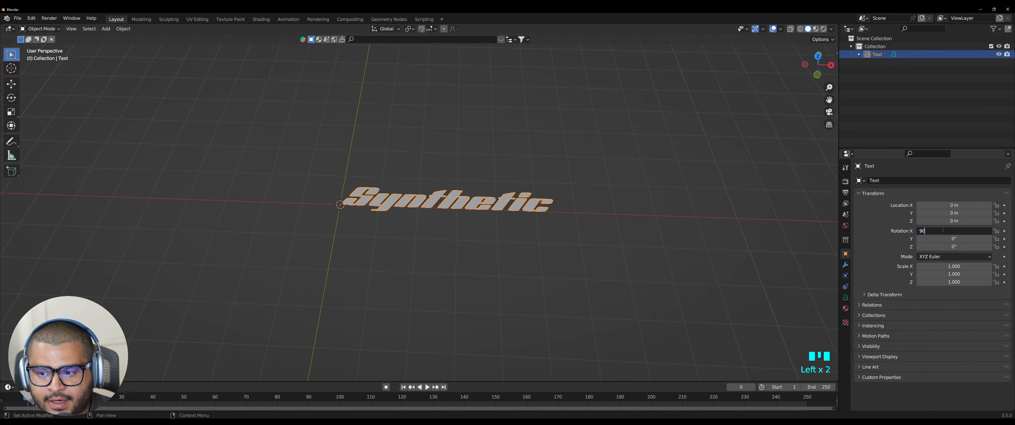
{"action": "key", "text": "Return"}
{"action": "middle_click_drag", "start_coordinate": [594, 309], "coordinate": [612, 253]}
Step: Set the text's origin to its center of mass (volume) and its X location to 0 m
{"action": "right_click", "coordinate": [466, 199]}
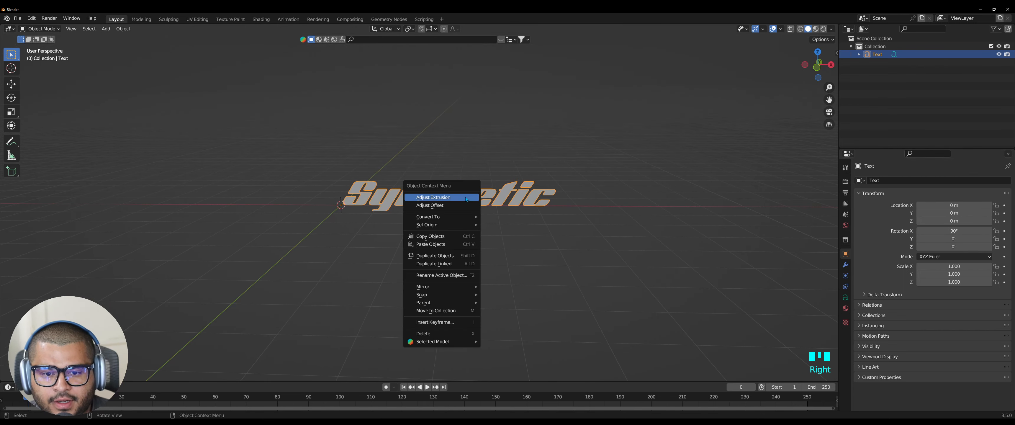
{"action": "mouse_move", "coordinate": [459, 222]}
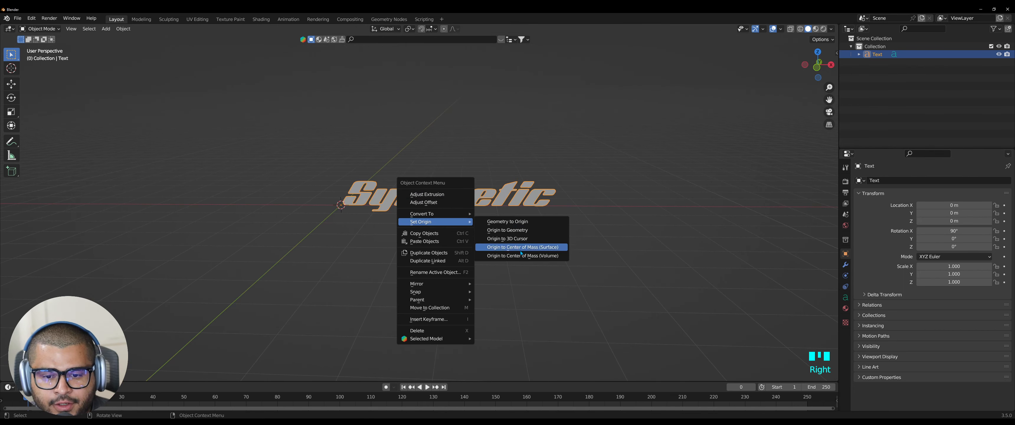
{"action": "left_click", "coordinate": [538, 256]}
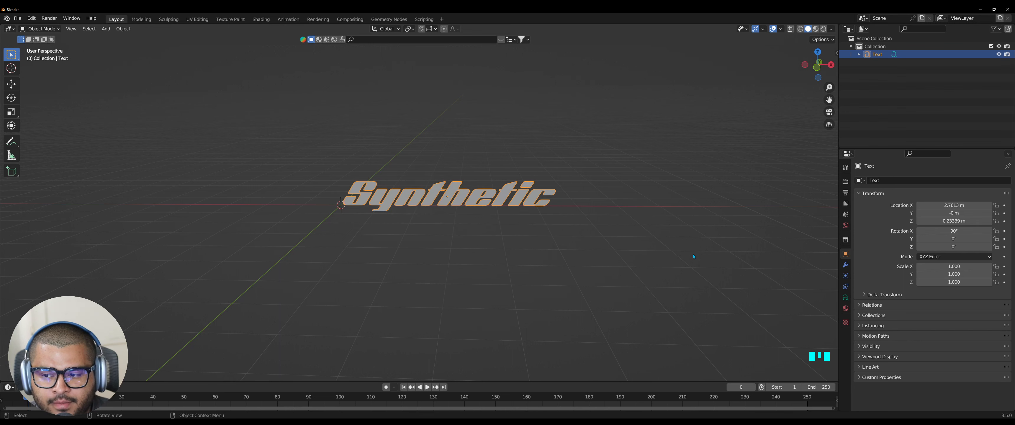
{"action": "left_click", "coordinate": [949, 205]}
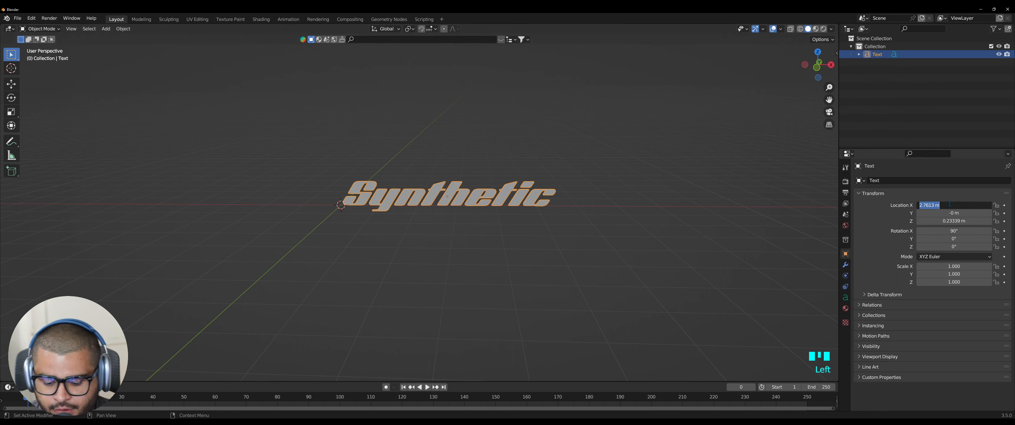
{"action": "type", "text": "0"}
{"action": "key", "text": "Return"}
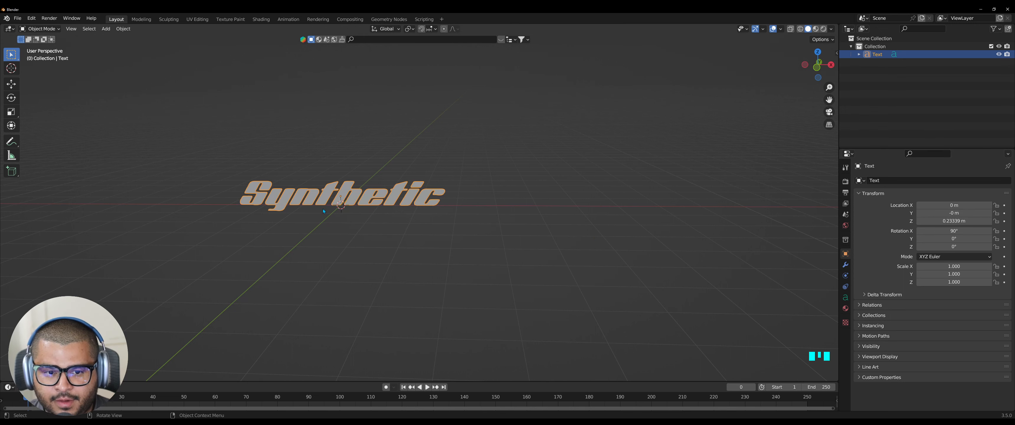
Step: Give the Synthetic text depth with a geometry extrude of 0.3 m and check it from the side
{"action": "middle_click_drag", "start_coordinate": [583, 305], "coordinate": [588, 308]}
{"action": "left_click", "coordinate": [845, 298]}
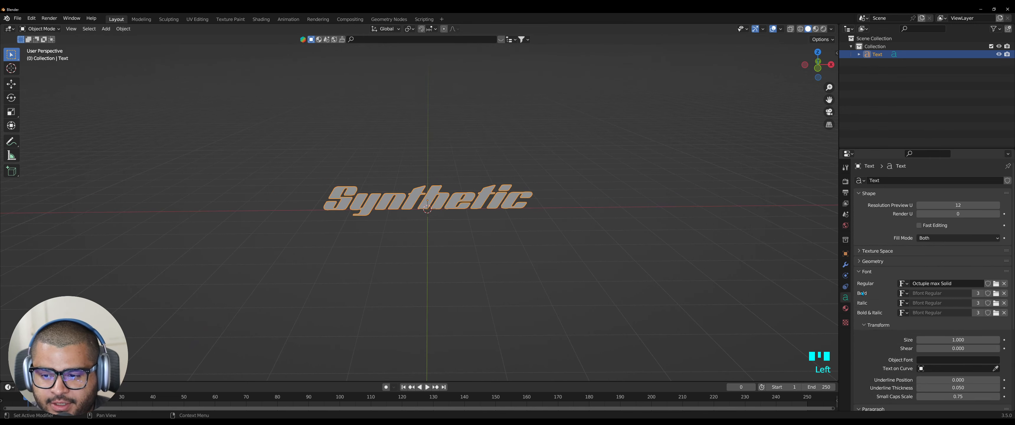
{"action": "left_click", "coordinate": [883, 261]}
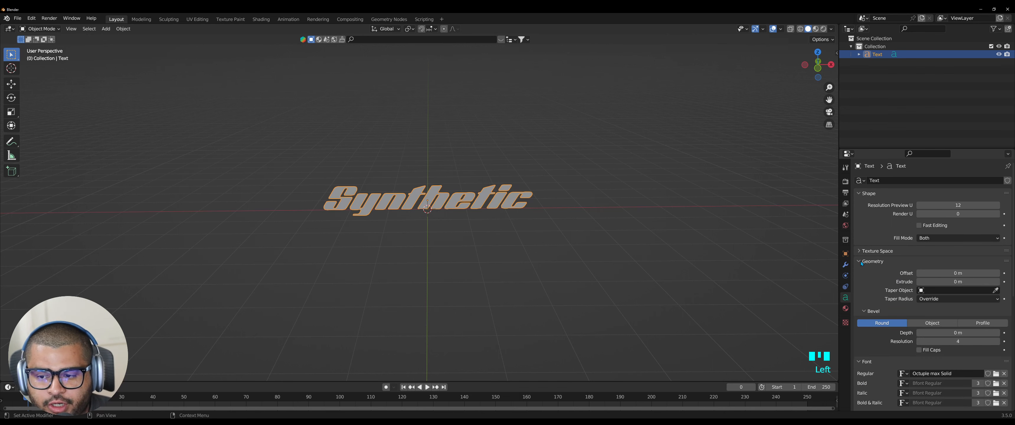
{"action": "scroll", "coordinate": [878, 295], "scroll_direction": "down", "scroll_amount": 1}
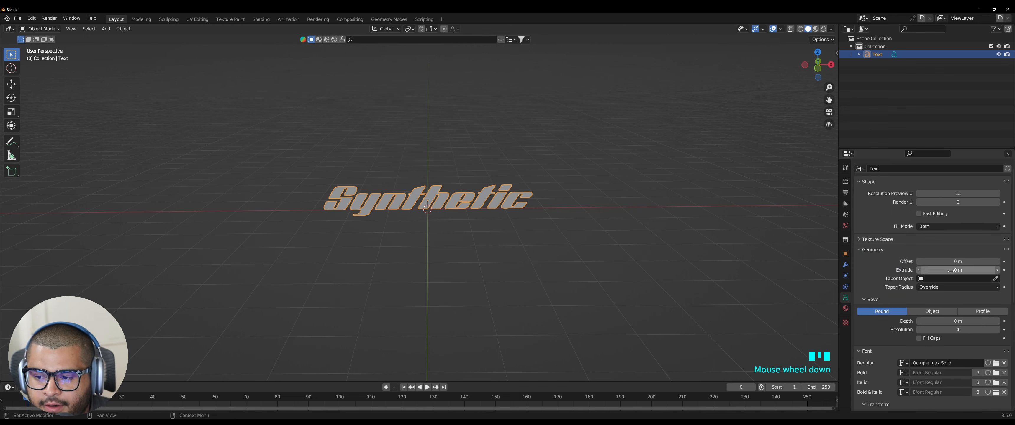
{"action": "left_click_drag", "start_coordinate": [983, 268], "coordinate": [1009, 270]}
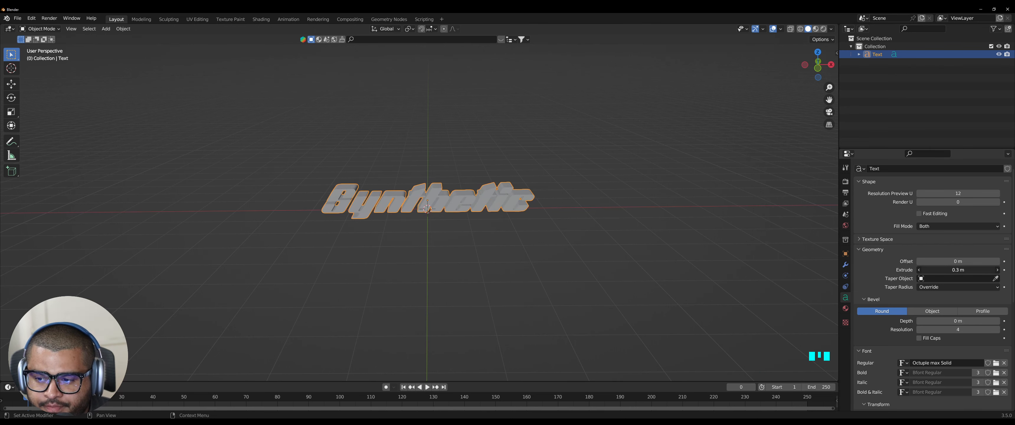
{"action": "left_click", "coordinate": [599, 262]}
{"action": "middle_click_drag", "start_coordinate": [598, 263], "coordinate": [555, 248]}
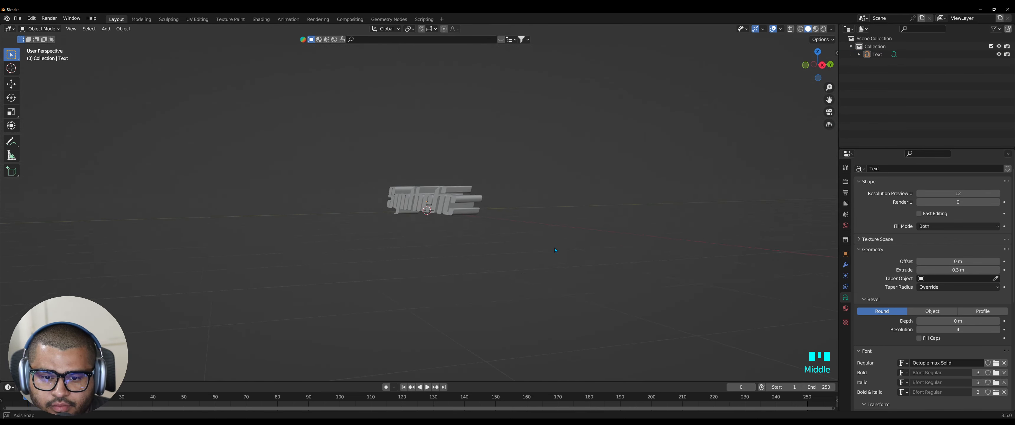
Step: Duplicate the extruded Synthetic text object in place
{"action": "left_click", "coordinate": [490, 202]}
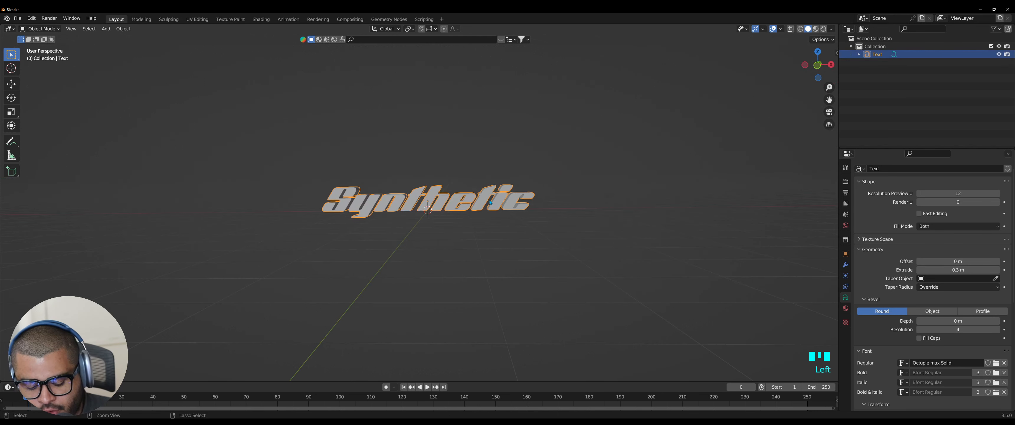
{"action": "key", "text": "ctrl+c"}
{"action": "key", "text": "ctrl+v"}
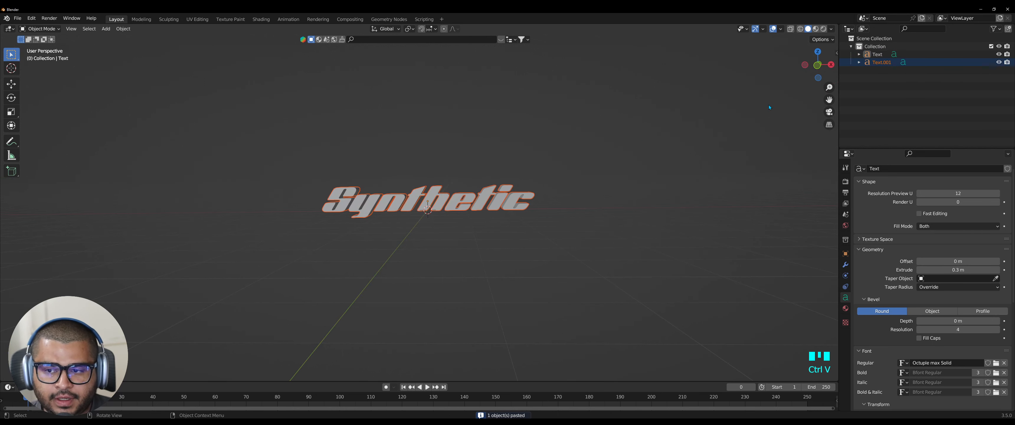
Step: Rename the original text object Synth 1 and its copy Synth 2
{"action": "left_click", "coordinate": [883, 54]}
{"action": "double_click", "coordinate": [883, 54]}
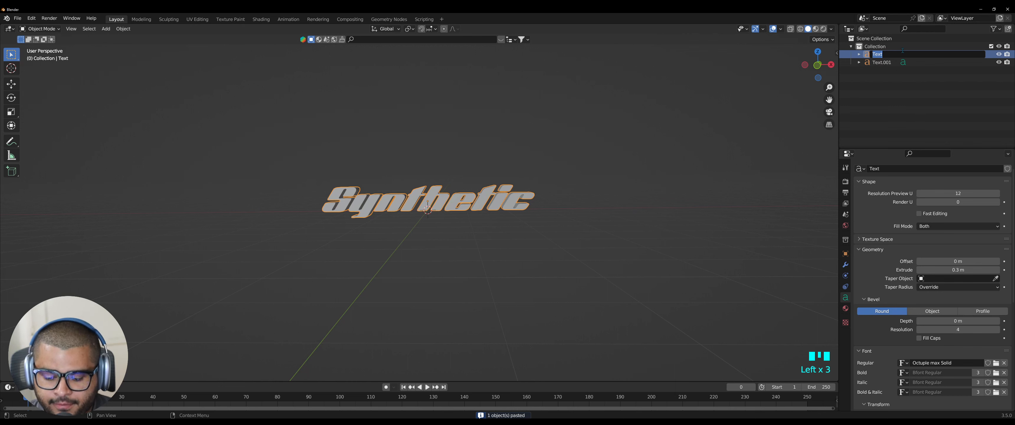
{"action": "key", "text": "BackSpace"}
{"action": "type", "text": "Syth"}
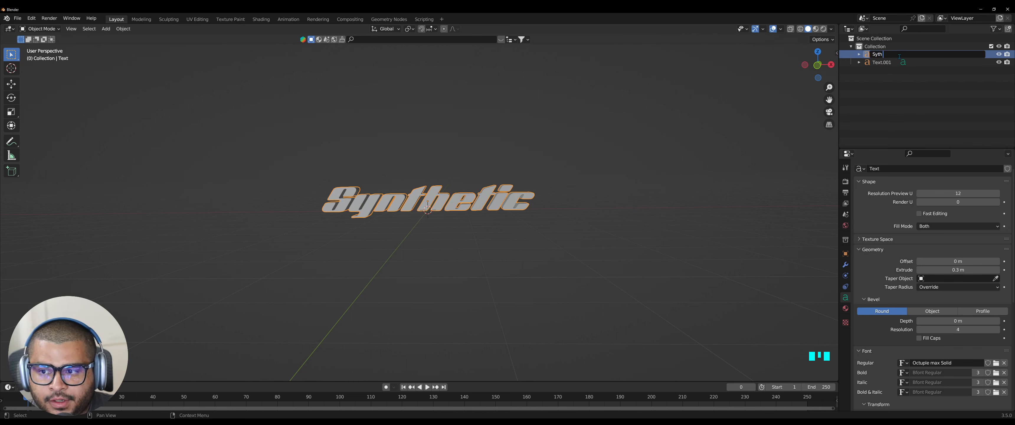
{"action": "type", "text": " 1"}
{"action": "left_click", "coordinate": [900, 62]}
{"action": "double_click", "coordinate": [900, 62]}
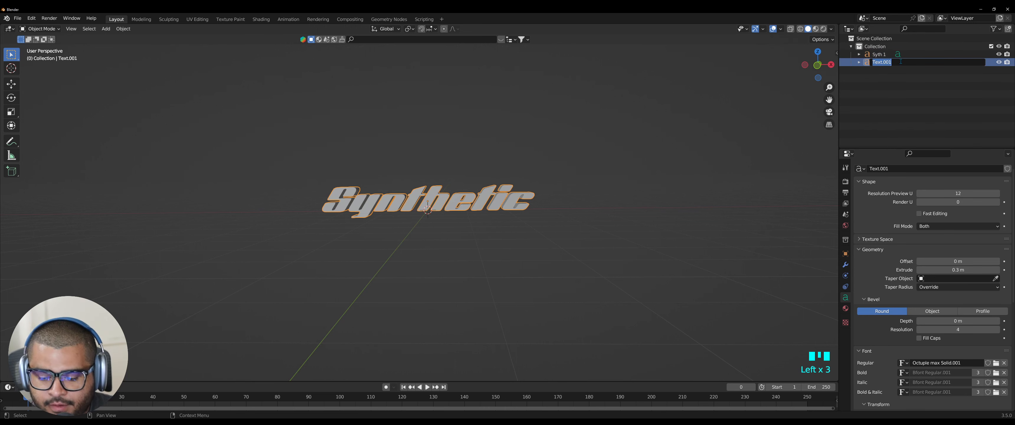
{"action": "type", "text": "Syt"}
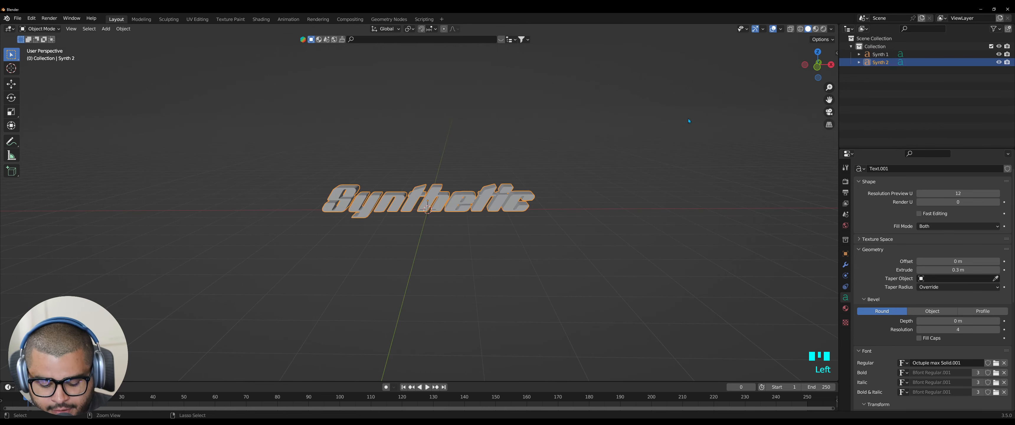
Step: Duplicate Synth 2 in place and rename the new copy Synth 3
{"action": "key", "text": "ctrl+c"}
{"action": "key", "text": "ctrl+v"}
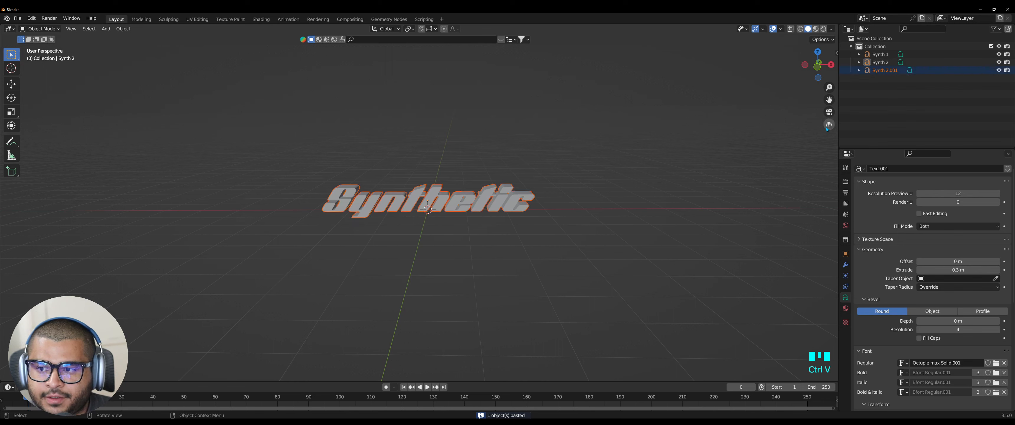
{"action": "left_click", "coordinate": [887, 69]}
{"action": "double_click", "coordinate": [887, 69]}
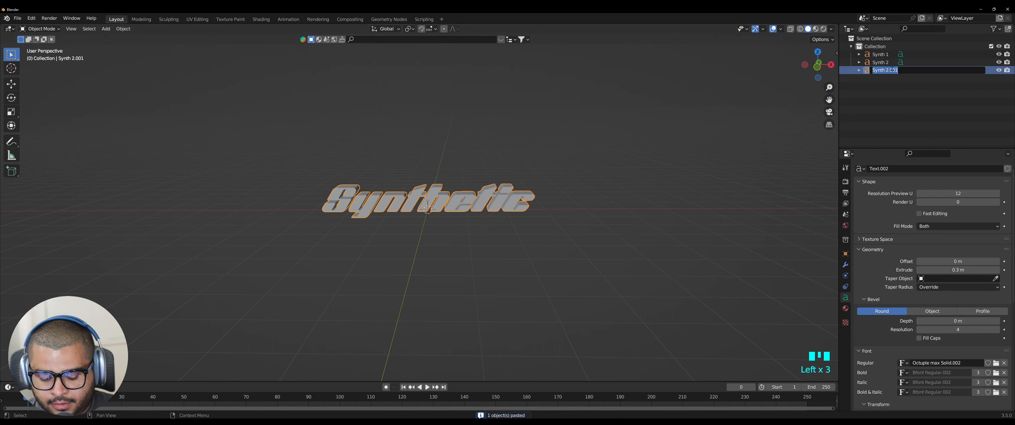
{"action": "type", "text": "Synth 3"}
Step: Set the geometry extrude of the Synth 2 text to 0.2 m
{"action": "left_click", "coordinate": [881, 62]}
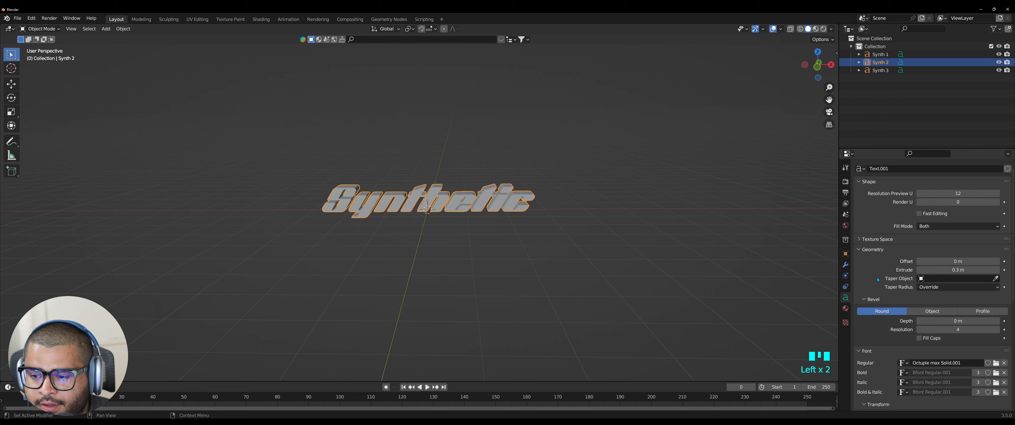
{"action": "scroll", "coordinate": [878, 279], "scroll_direction": "down", "scroll_amount": 1}
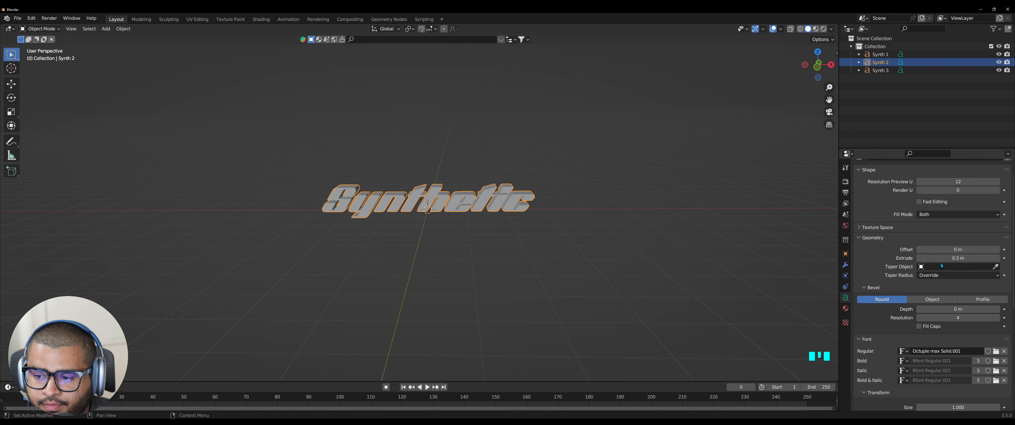
{"action": "left_click", "coordinate": [920, 259]}
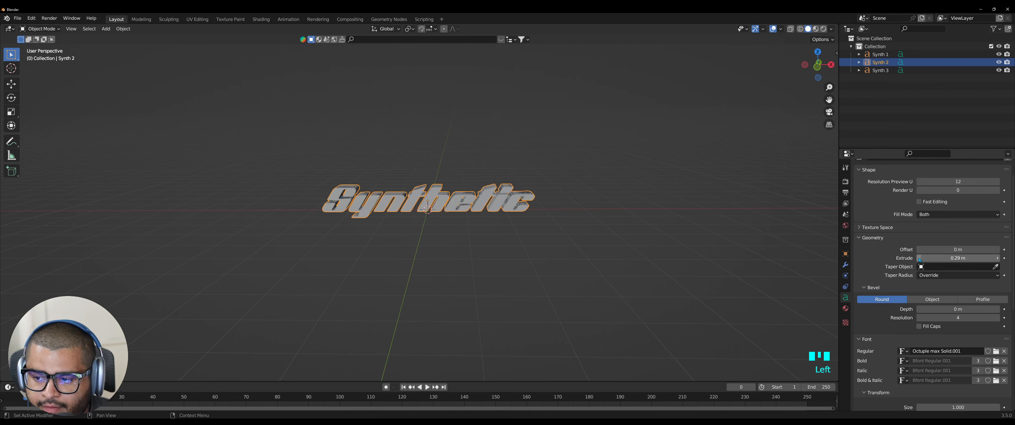
{"action": "left_click", "coordinate": [919, 258]}
{"action": "left_click", "coordinate": [919, 259]}
{"action": "left_click", "coordinate": [920, 259]}
{"action": "left_click", "coordinate": [920, 259]}
{"action": "left_click", "coordinate": [920, 258]}
{"action": "left_click", "coordinate": [919, 259]}
{"action": "left_click", "coordinate": [920, 258]}
{"action": "left_click", "coordinate": [920, 259]}
{"action": "left_click", "coordinate": [919, 259]}
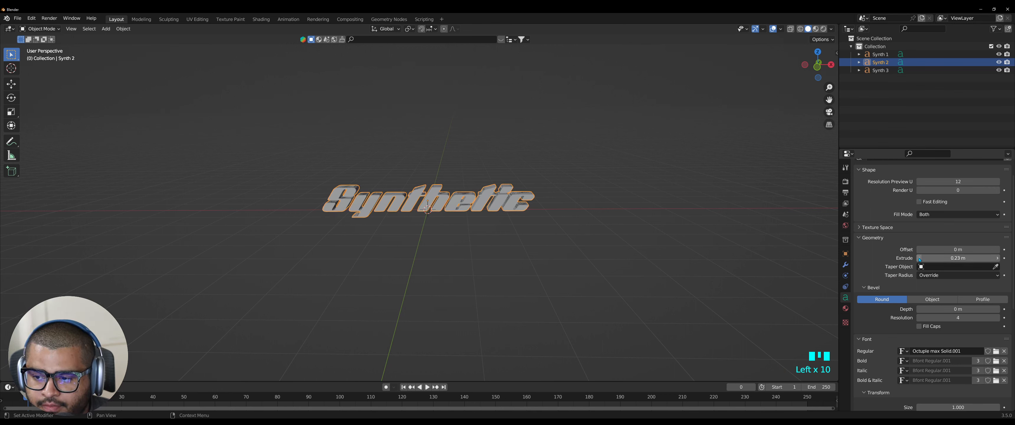
{"action": "left_click", "coordinate": [920, 259]}
{"action": "left_click", "coordinate": [920, 259]}
{"action": "left_click", "coordinate": [919, 259]}
{"action": "left_click", "coordinate": [920, 258]}
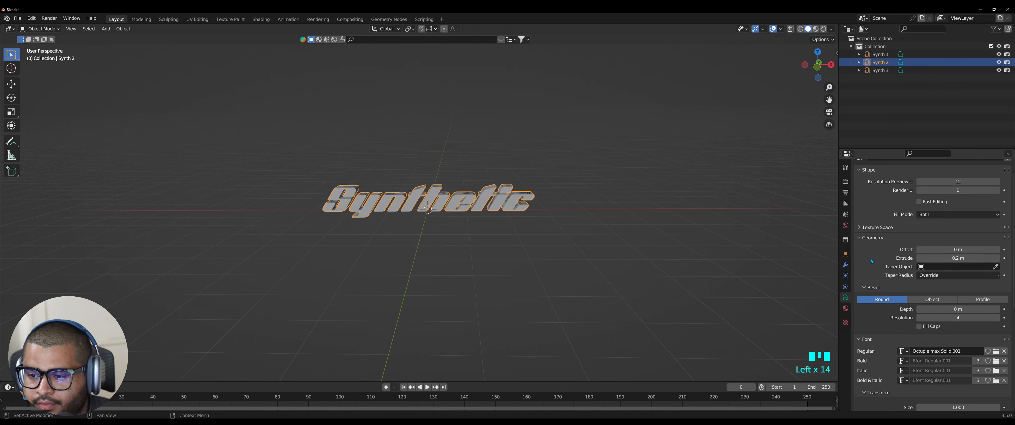
Step: Give Synth 2 a round bevel with a depth of 0.05 m
{"action": "left_click", "coordinate": [998, 309]}
{"action": "left_click", "coordinate": [998, 310]}
{"action": "left_click", "coordinate": [998, 310]}
{"action": "left_click", "coordinate": [999, 310]}
{"action": "left_click", "coordinate": [999, 309]}
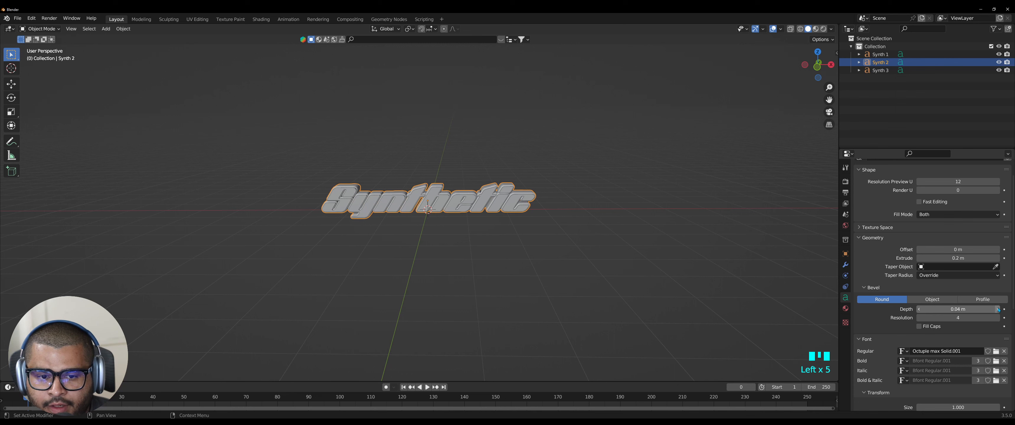
{"action": "left_click", "coordinate": [998, 310]}
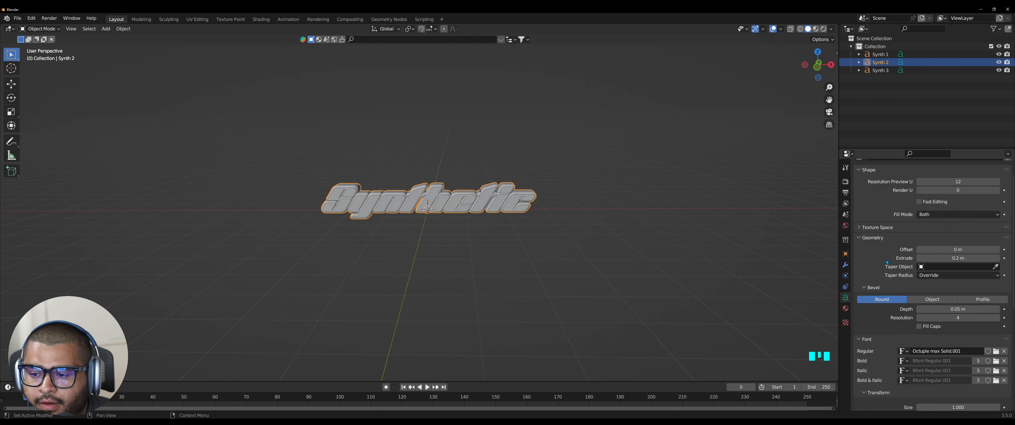
Step: Set the geometry extrude of Synth 3 to 0.2 m, matching Synth 2
{"action": "left_click", "coordinate": [961, 258]}
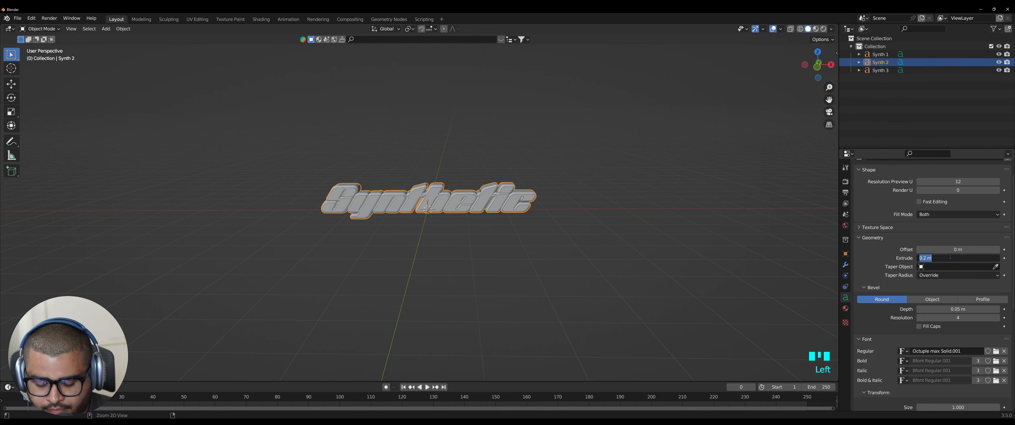
{"action": "left_click", "coordinate": [880, 71]}
{"action": "left_click", "coordinate": [959, 259]}
{"action": "left_click", "coordinate": [959, 259]}
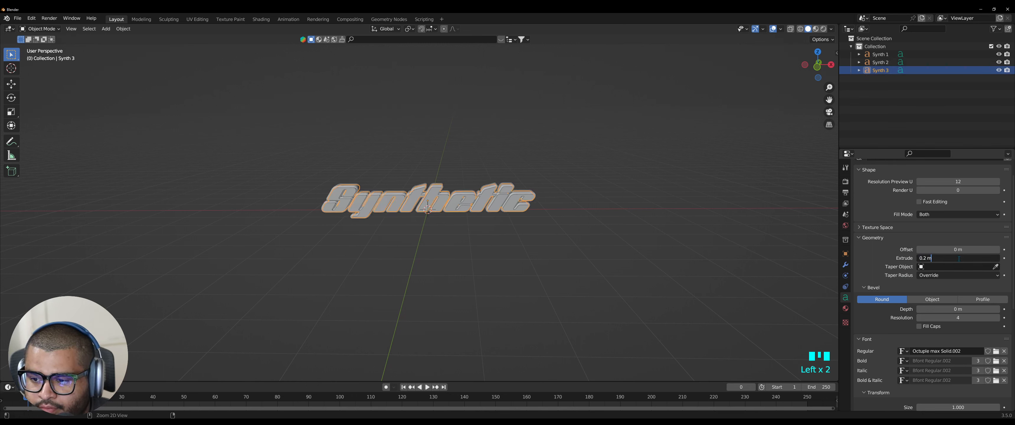
{"action": "left_click", "coordinate": [874, 278]}
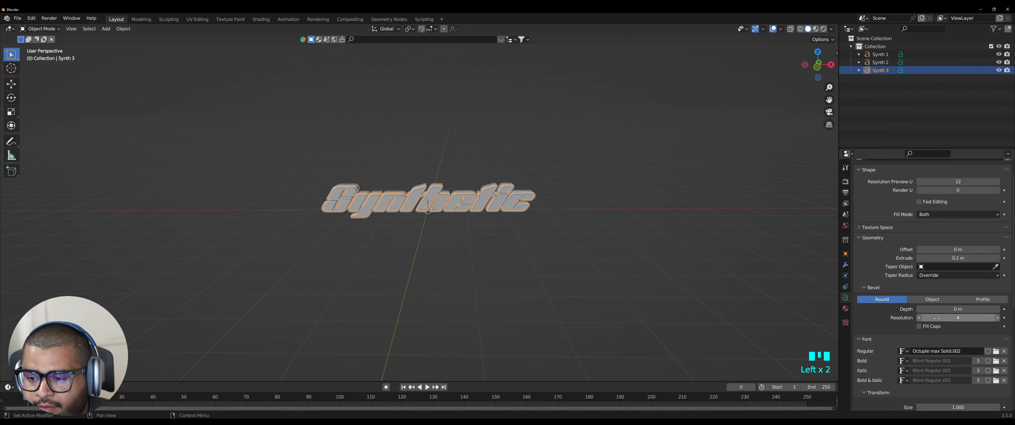
Step: Give Synth 3 the 0.05 m bevel depth of Synth 2 and raise it to 0.09 m
{"action": "left_click", "coordinate": [885, 63]}
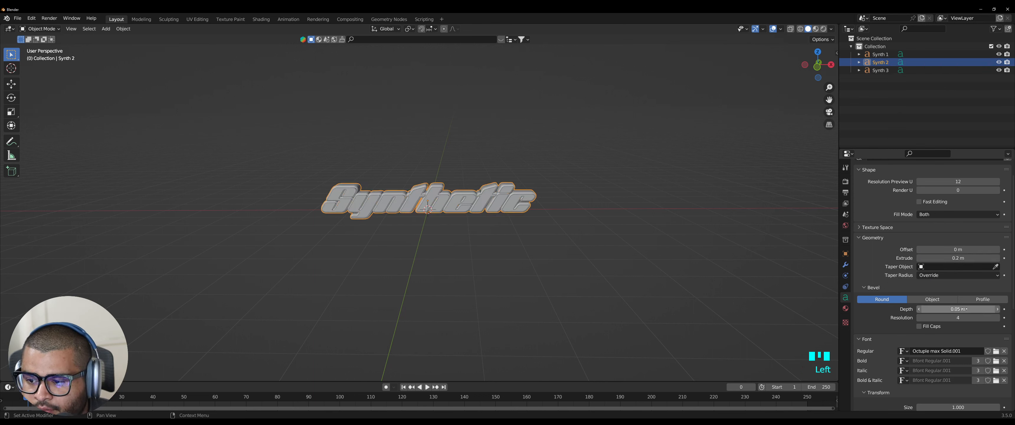
{"action": "double_click", "coordinate": [953, 308]}
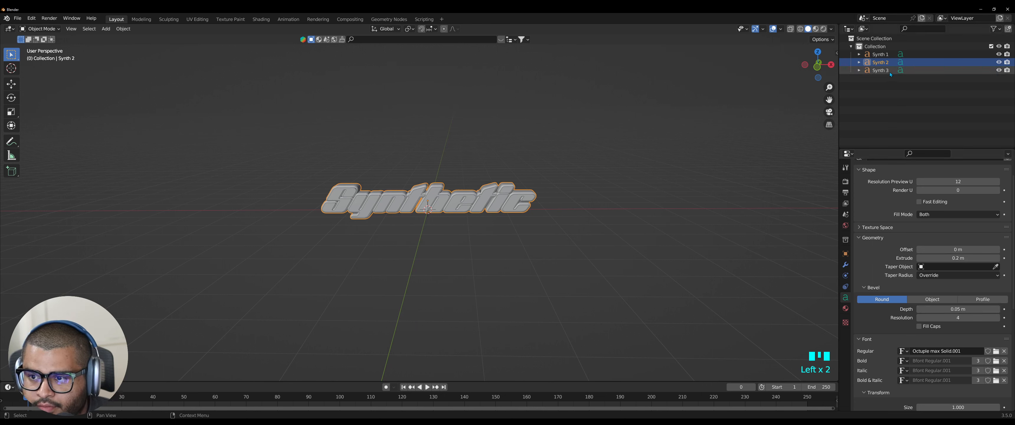
{"action": "left_click", "coordinate": [880, 71]}
{"action": "left_click", "coordinate": [952, 309]}
{"action": "type", "text": "0.05"}
{"action": "key", "text": "Return"}
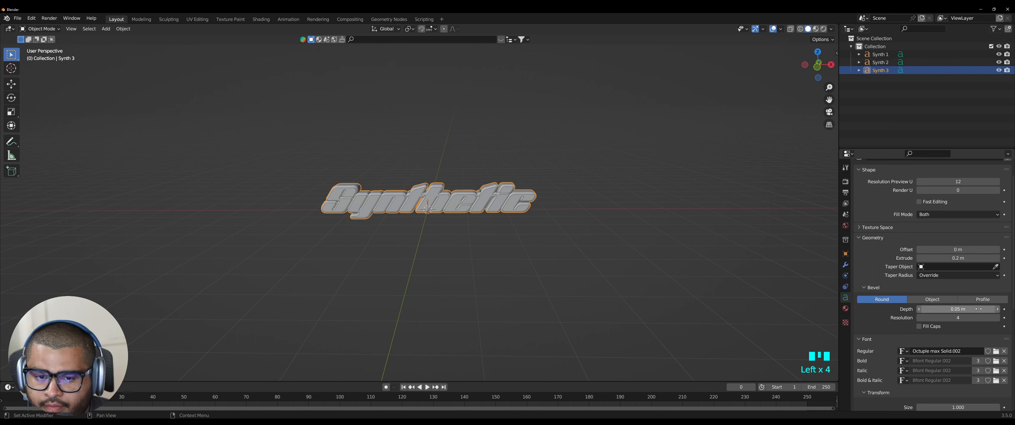
{"action": "left_click", "coordinate": [998, 310]}
{"action": "left_click", "coordinate": [998, 310]}
{"action": "left_click", "coordinate": [998, 310]}
{"action": "left_click", "coordinate": [998, 310]}
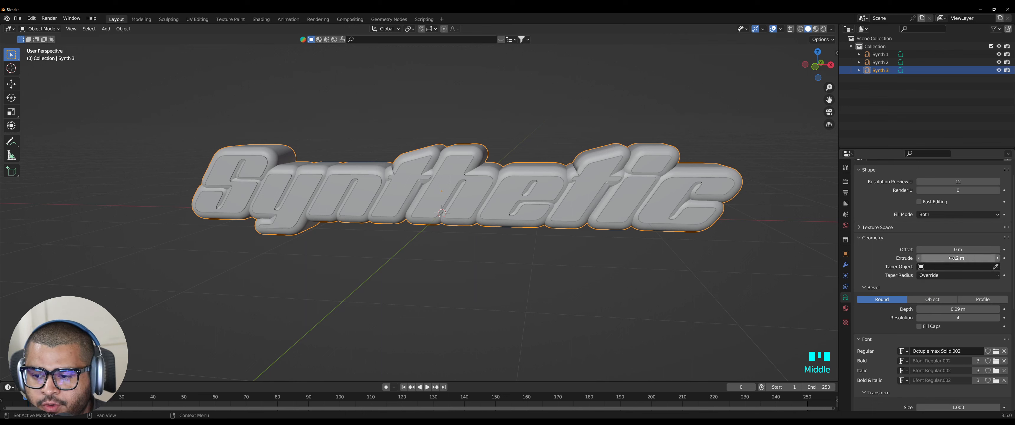
Step: Set Synth 3's extrude to 0.12 m and its bevel depth to 0.11 m, and check the layers from the side
{"action": "mouse_move", "coordinate": [959, 259]}
{"action": "left_mouse_down"}
{"action": "mouse_move", "coordinate": [923, 258]}
{"action": "mouse_move", "coordinate": [941, 258]}
{"action": "left_mouse_up"}
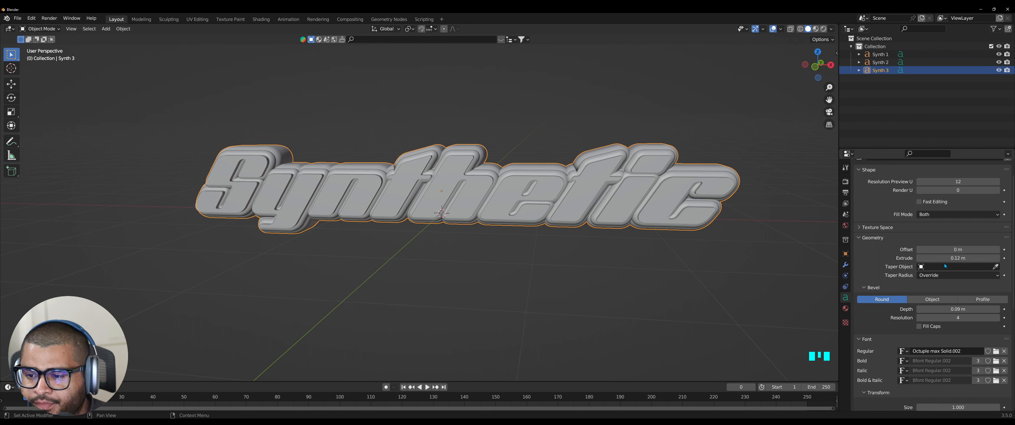
{"action": "left_click_drag", "start_coordinate": [926, 309], "coordinate": [934, 309]}
{"action": "left_click", "coordinate": [652, 325]}
{"action": "middle_click_drag", "start_coordinate": [652, 326], "coordinate": [615, 307]}
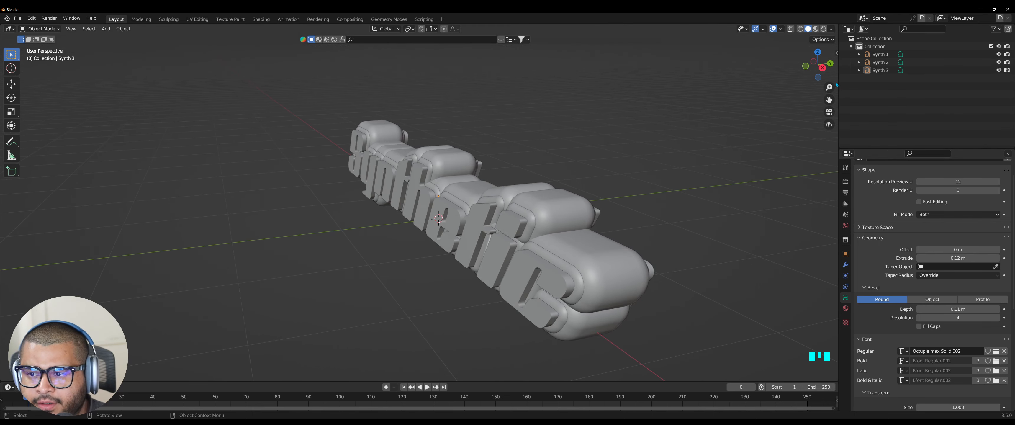
Step: Reduce the geometry extrude of Synth 3 to 0.05 m, leaving its bevel depth at 0.11 m
{"action": "left_click", "coordinate": [878, 70]}
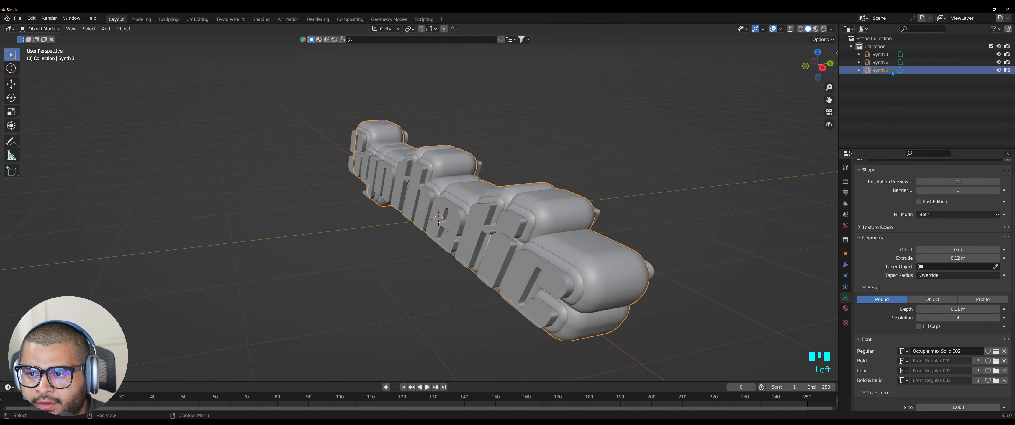
{"action": "left_click", "coordinate": [959, 259]}
{"action": "left_click_drag", "start_coordinate": [958, 258], "coordinate": [944, 259]}
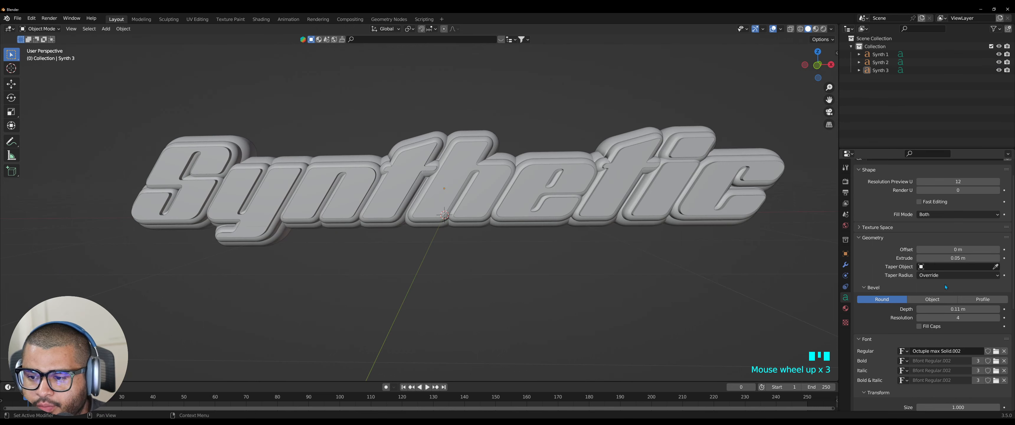
{"action": "mouse_move", "coordinate": [951, 306]}
{"action": "left_mouse_down"}
{"action": "mouse_move", "coordinate": [962, 306]}
{"action": "mouse_move", "coordinate": [933, 310]}
{"action": "left_mouse_up"}
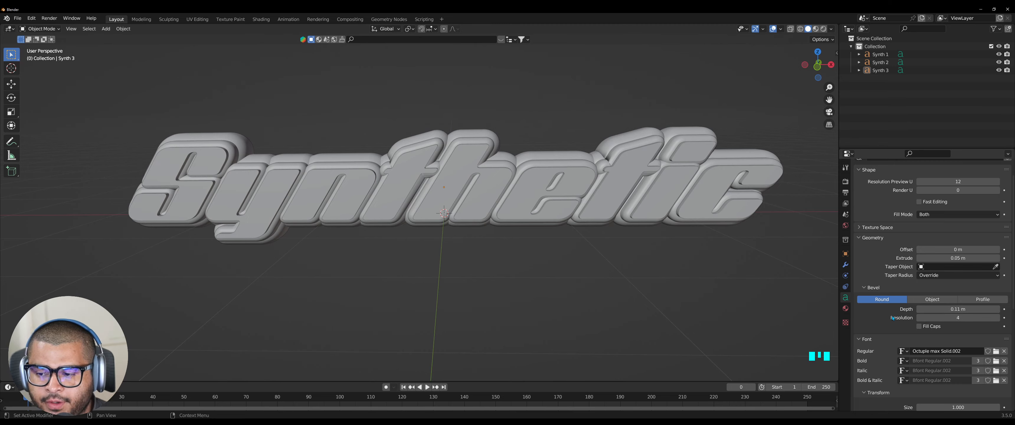
Step: Parent Synth 3 to Synth 1 using the Object parent type
{"action": "mouse_move", "coordinate": [584, 301]}
{"action": "middle_mouse_down"}
{"action": "mouse_move", "coordinate": [530, 325]}
{"action": "mouse_move", "coordinate": [597, 331]}
{"action": "mouse_move", "coordinate": [645, 281]}
{"action": "mouse_move", "coordinate": [588, 288]}
{"action": "middle_mouse_up"}
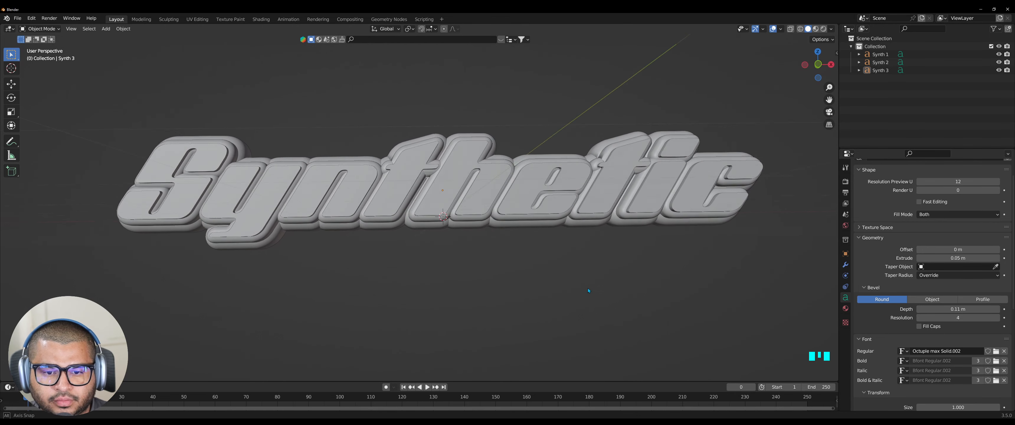
{"action": "scroll", "coordinate": [494, 173], "scroll_direction": "down", "scroll_amount": 4}
{"action": "scroll", "coordinate": [494, 173], "scroll_direction": "up", "scroll_amount": 3}
{"action": "left_click", "coordinate": [524, 172]}
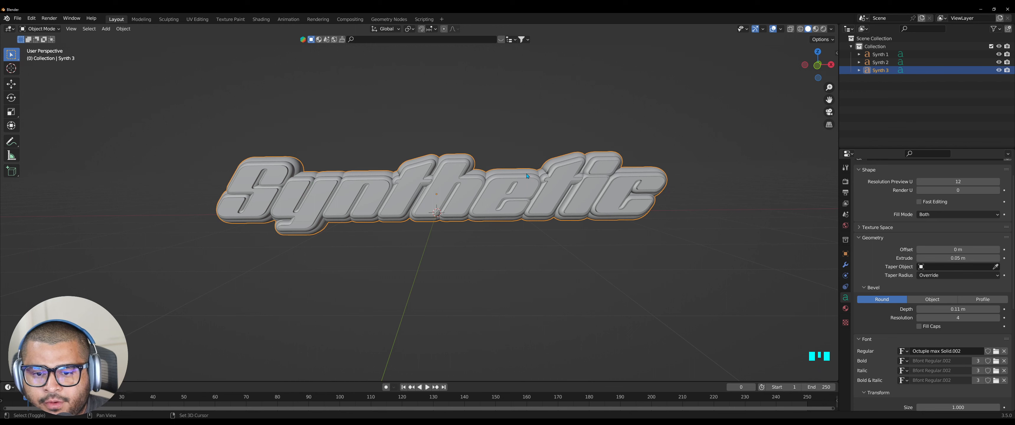
{"action": "left_click", "coordinate": [526, 190], "text": "shift"}
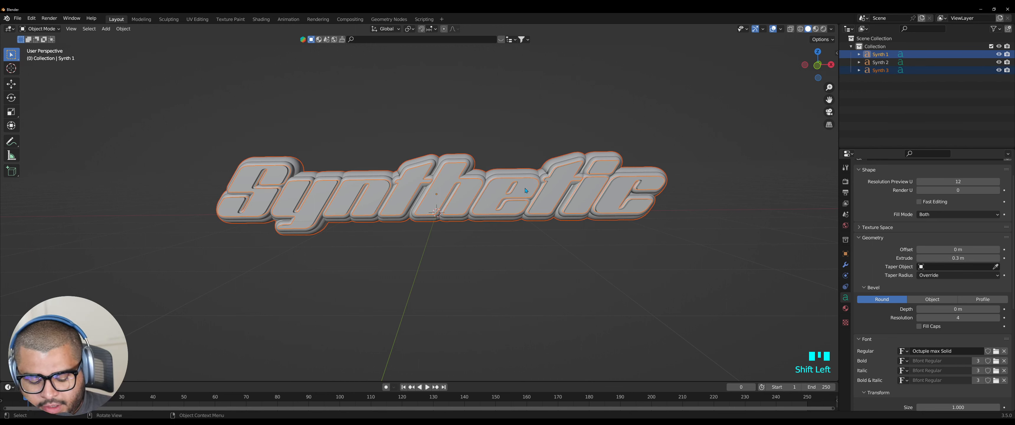
{"action": "key", "text": "ctrl+p"}
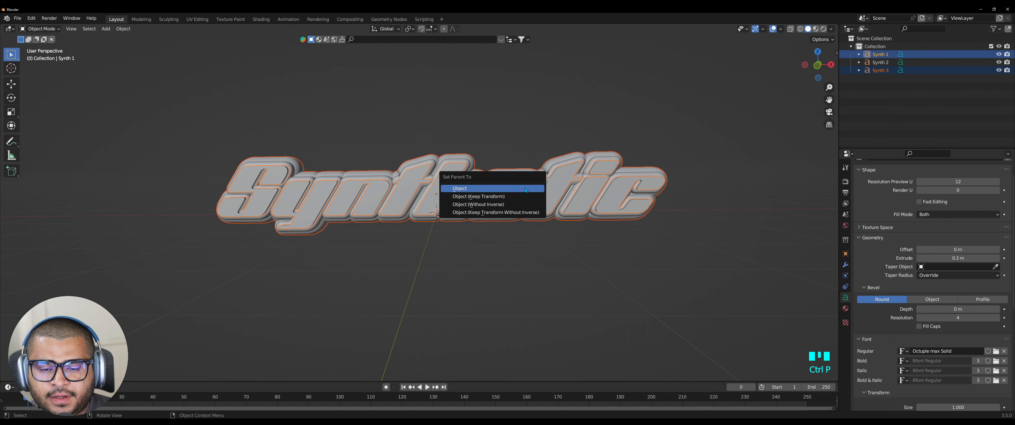
{"action": "left_click", "coordinate": [489, 189]}
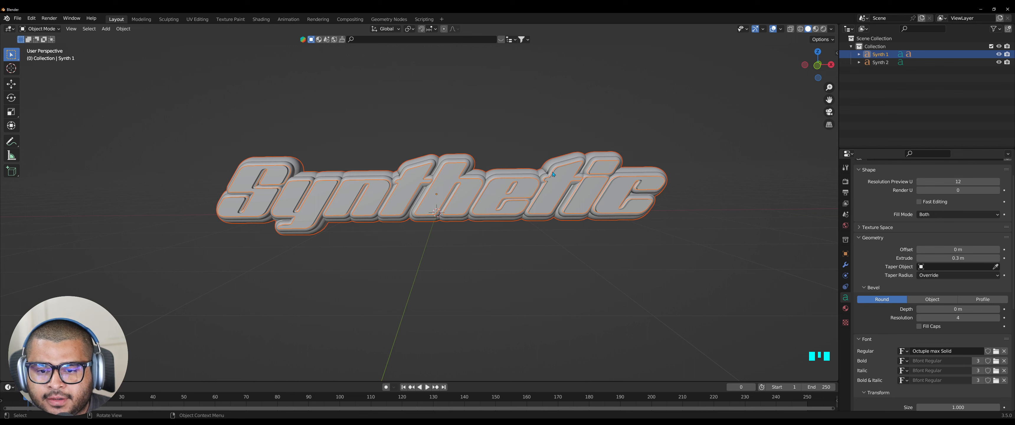
Step: Parent Synth 2 to Synth 1 using the Object parent type
{"action": "left_click", "coordinate": [541, 178]}
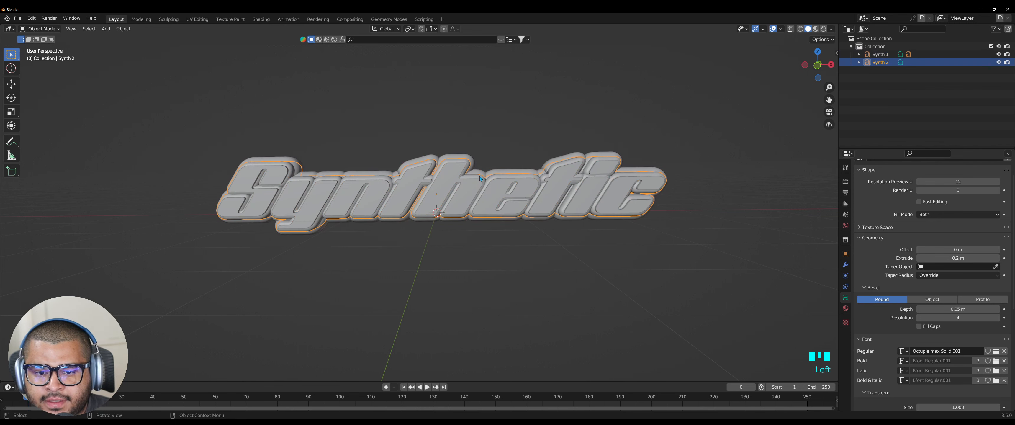
{"action": "left_click", "coordinate": [529, 190], "text": "shift"}
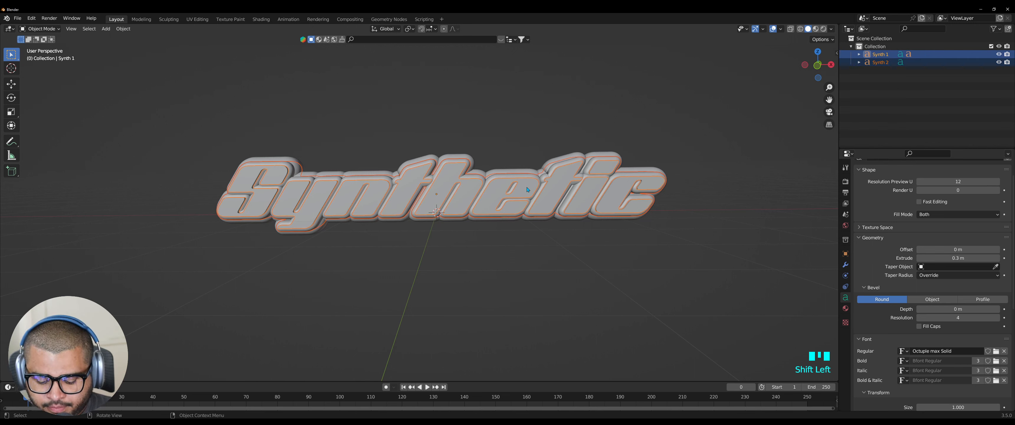
{"action": "key", "text": "ctrl+p"}
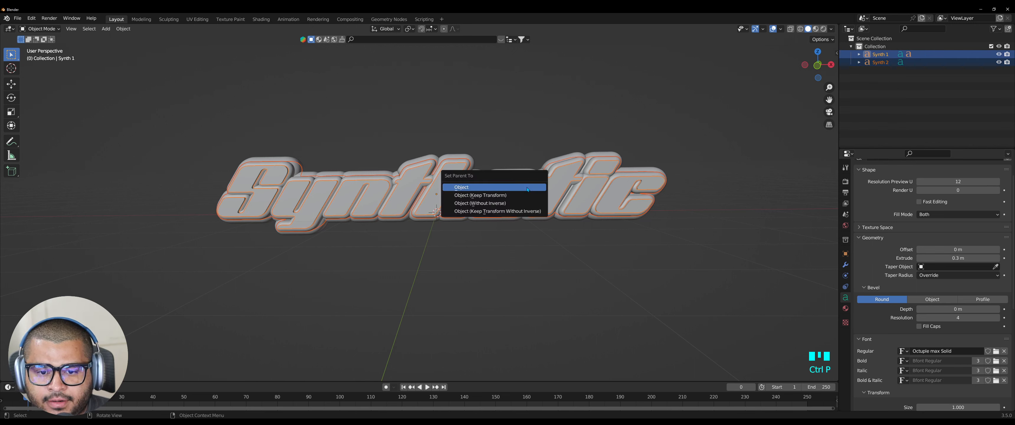
{"action": "left_click", "coordinate": [528, 187]}
Step: Try rotating the parent Synth 1 about its X axis to test the parenting, and undo the rotation
{"action": "left_click", "coordinate": [529, 190]}
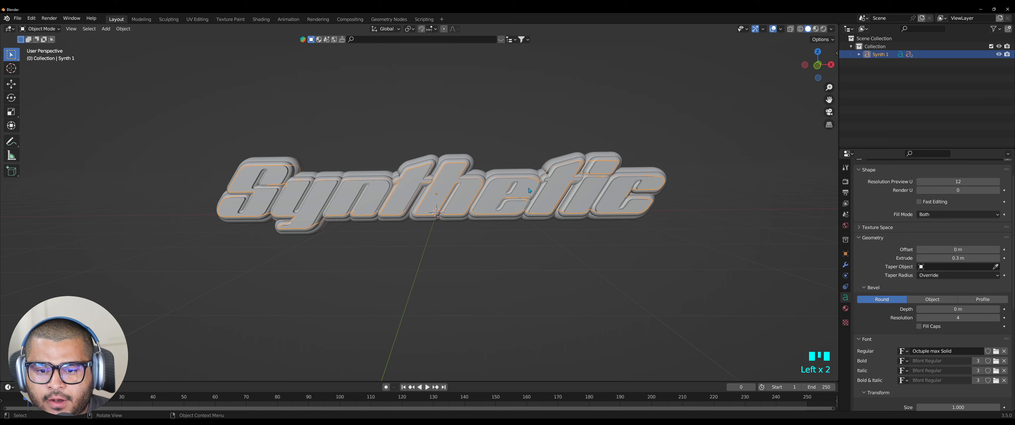
{"action": "left_click", "coordinate": [846, 253]}
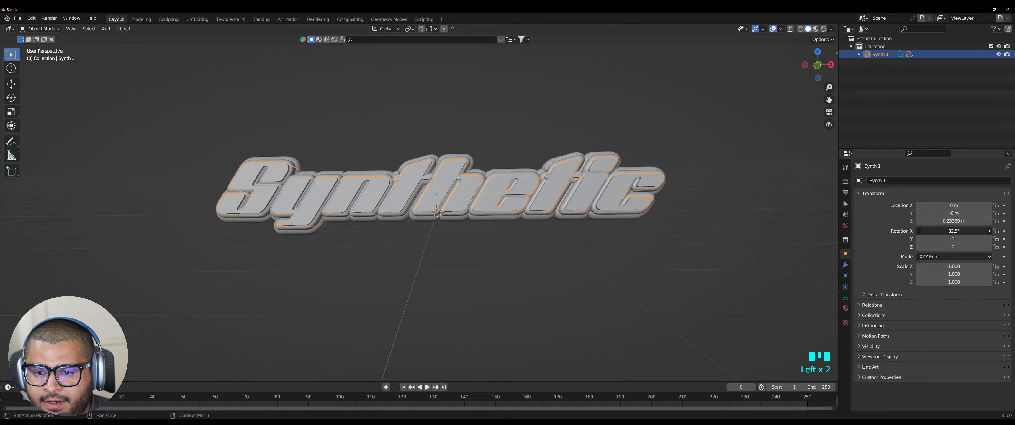
{"action": "left_click_drag", "start_coordinate": [954, 230], "coordinate": [987, 231]}
{"action": "key", "text": "ctrl+z"}
{"action": "left_click", "coordinate": [505, 280]}
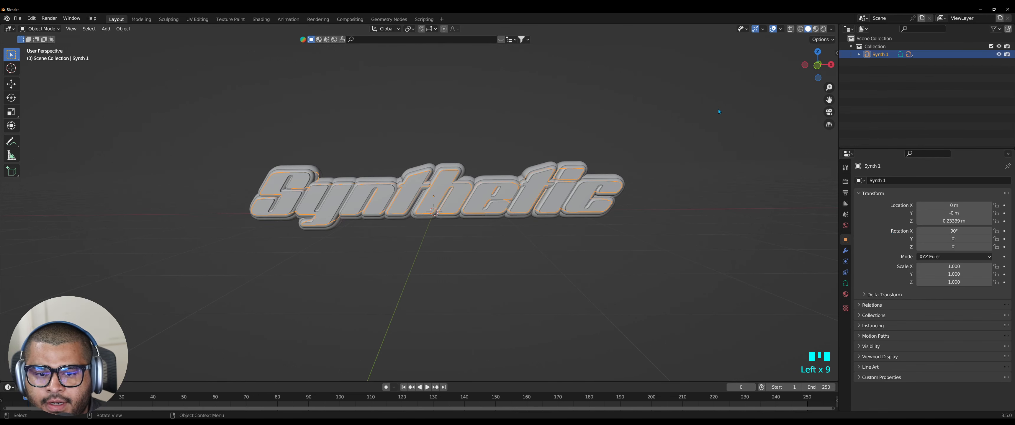
Step: Hide the collection holding the Synthetic text layers in the viewport
{"action": "left_click", "coordinate": [999, 46]}
{"action": "left_click", "coordinate": [498, 197]}
{"action": "middle_click_drag", "start_coordinate": [498, 197], "coordinate": [481, 216]}
{"action": "left_click", "coordinate": [488, 203]}
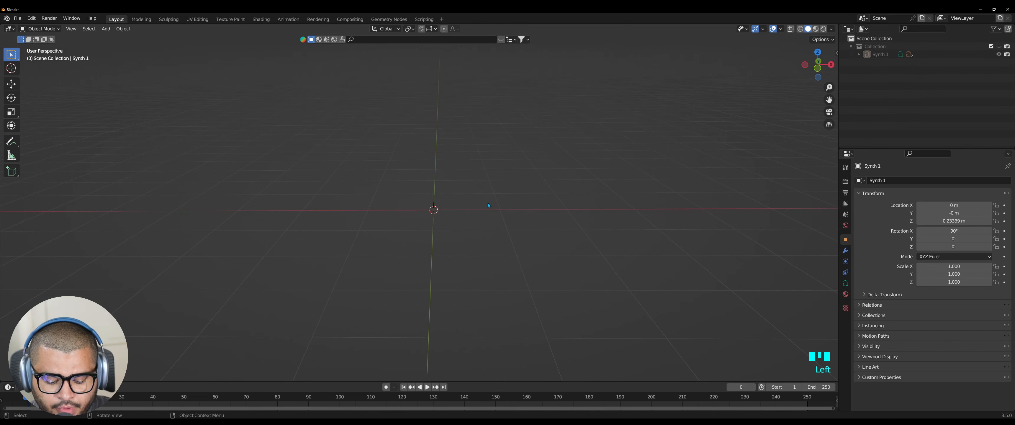
Step: Add a Bezier circle curve at the origin and give it a round bevel about 0.07 m deep
{"action": "key", "text": "shift+a"}
{"action": "mouse_move", "coordinate": [470, 178]}
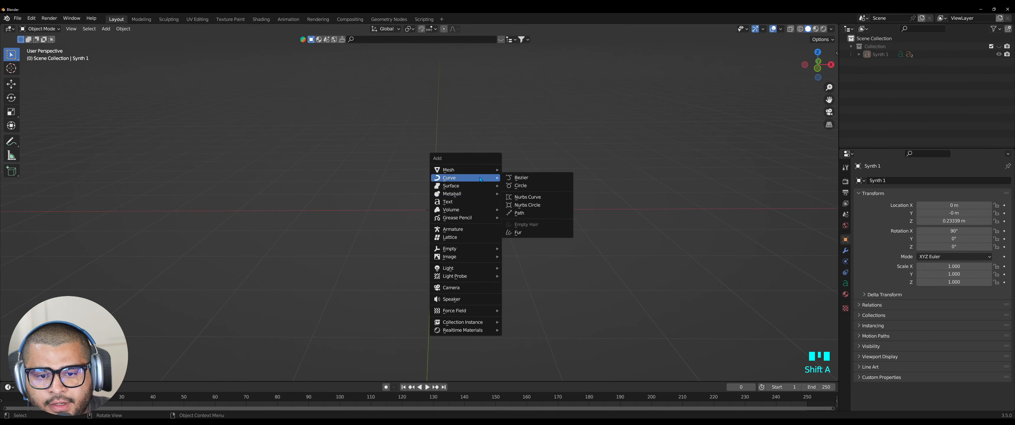
{"action": "left_click", "coordinate": [516, 186]}
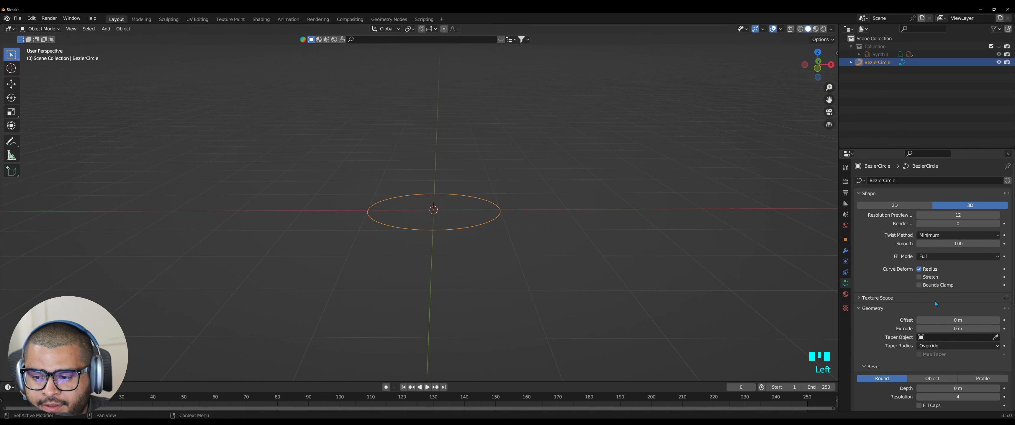
{"action": "scroll", "coordinate": [885, 320], "scroll_direction": "down", "scroll_amount": 2}
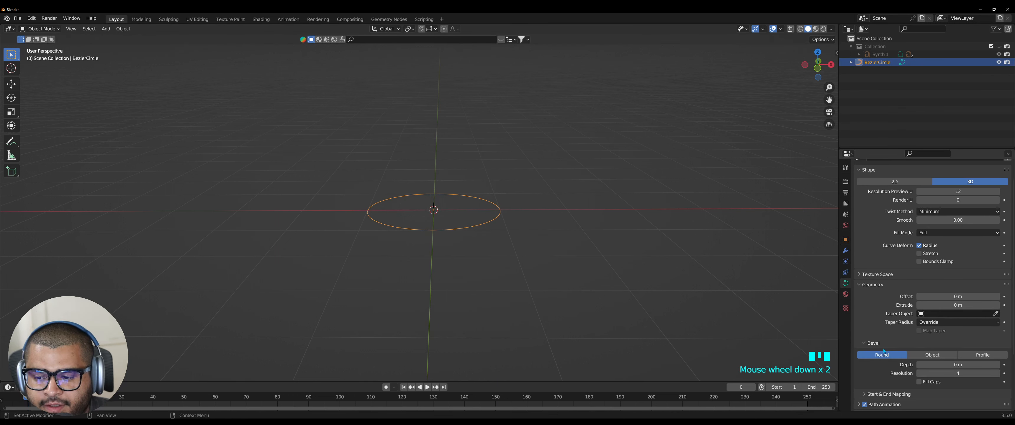
{"action": "left_click_drag", "start_coordinate": [964, 365], "coordinate": [979, 365]}
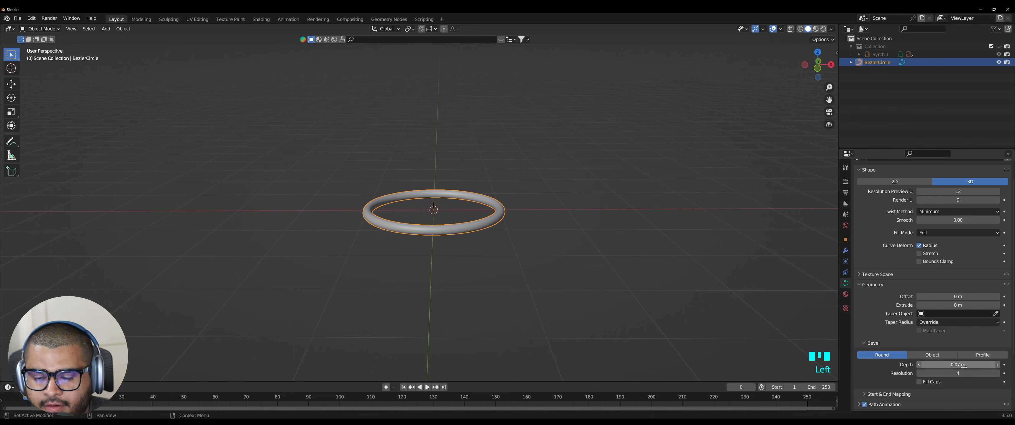
Step: Set the Bezier circle's bevel resolution to 10
{"action": "left_click", "coordinate": [999, 373]}
{"action": "left_click", "coordinate": [999, 373]}
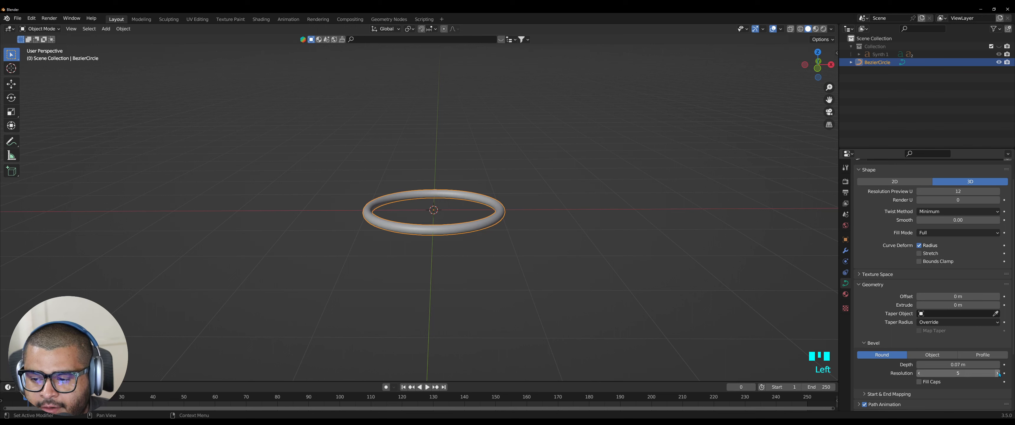
{"action": "left_click", "coordinate": [998, 373]}
{"action": "left_click", "coordinate": [999, 373]}
{"action": "left_click", "coordinate": [999, 373]}
{"action": "left_click", "coordinate": [999, 373]}
{"action": "left_click", "coordinate": [999, 373]}
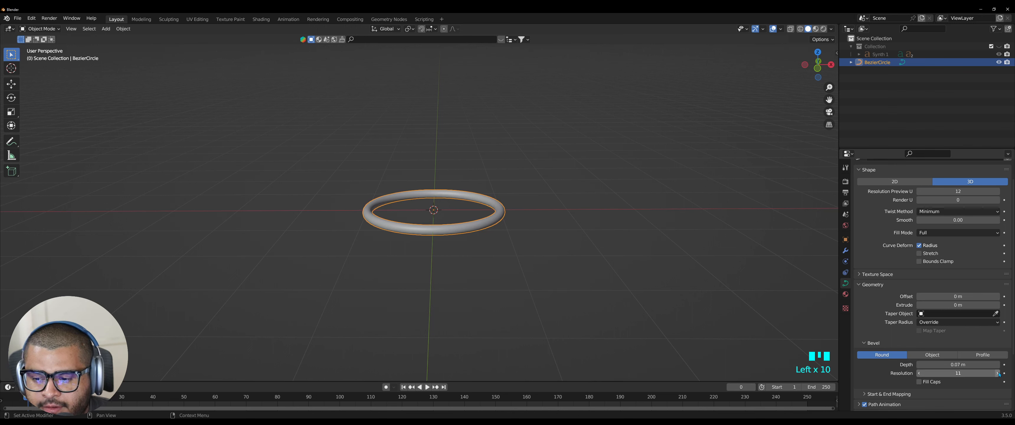
{"action": "left_click", "coordinate": [919, 374]}
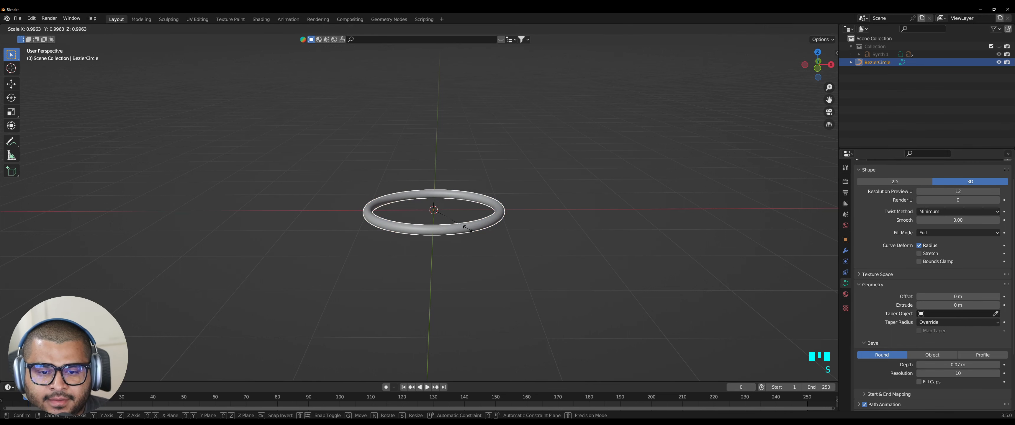
Step: Scale up the Bezier circle so it surrounds the Synthetic text, and unhide the text collection to compare sizes
{"action": "scroll", "coordinate": [468, 229], "scroll_direction": "up", "scroll_amount": 6}
{"action": "left_click", "coordinate": [999, 46]}
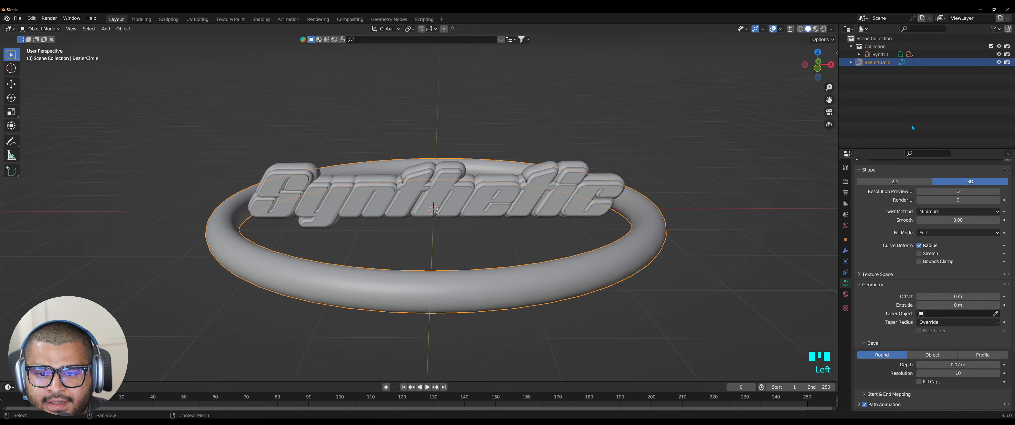
{"action": "scroll", "coordinate": [659, 314], "scroll_direction": "down", "scroll_amount": 3}
{"action": "middle_click_drag", "start_coordinate": [660, 315], "coordinate": [654, 307]}
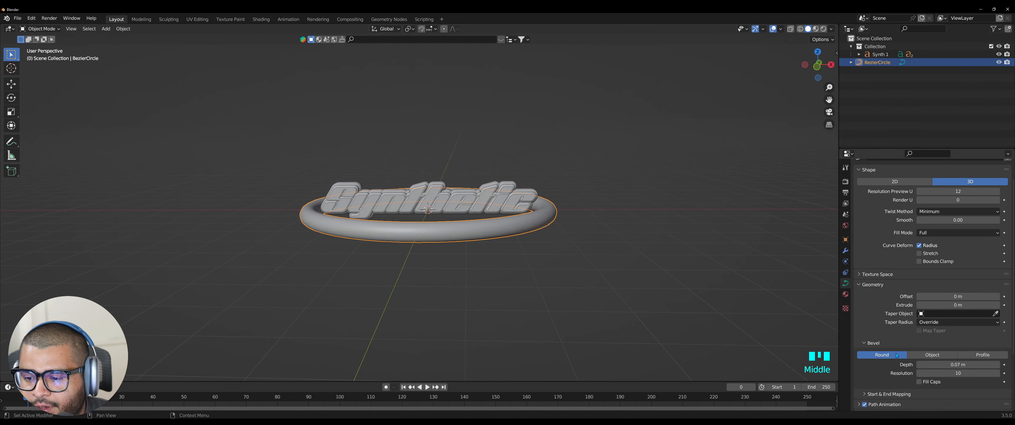
Step: Thin the ring by setting its bevel depth to 0.03 m
{"action": "scroll", "coordinate": [875, 314], "scroll_direction": "down", "scroll_amount": 1}
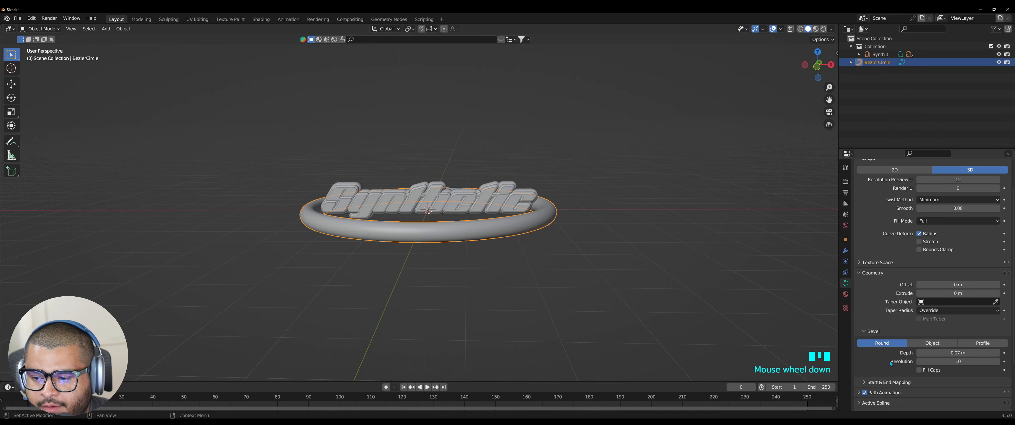
{"action": "left_click", "coordinate": [920, 353]}
{"action": "left_click", "coordinate": [920, 353]}
{"action": "left_click", "coordinate": [920, 353]}
{"action": "left_click", "coordinate": [920, 353]}
{"action": "left_click", "coordinate": [920, 353]}
{"action": "left_click", "coordinate": [920, 354]}
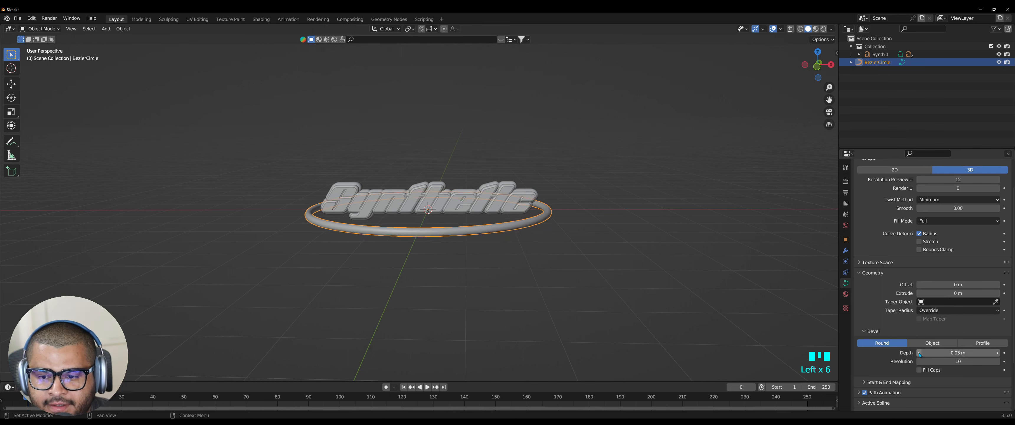
{"action": "left_click", "coordinate": [920, 354]}
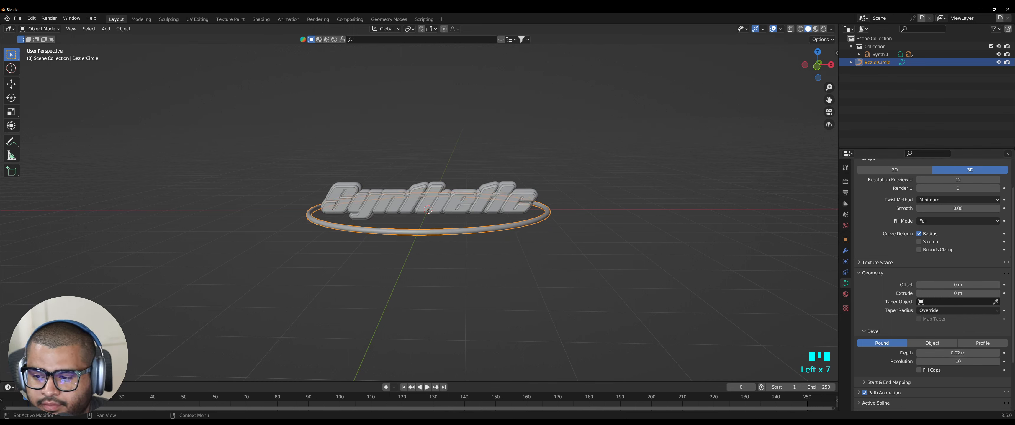
{"action": "left_click", "coordinate": [998, 354]}
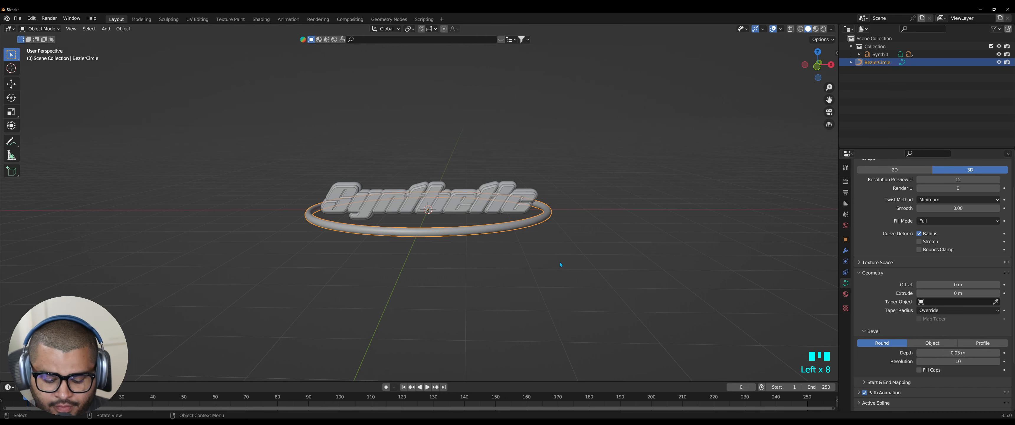
Step: Raise the ring about 0.45 m along the global Z axis so it encircles the Synthetic text
{"action": "key", "text": "g"}
{"action": "key", "text": "z"}
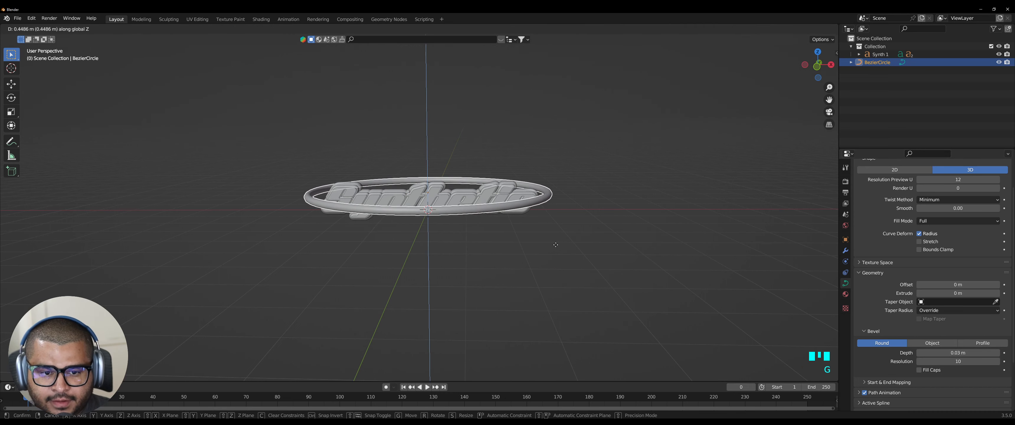
{"action": "left_click", "coordinate": [556, 244]}
{"action": "middle_click_drag", "start_coordinate": [556, 247], "coordinate": [410, 252]}
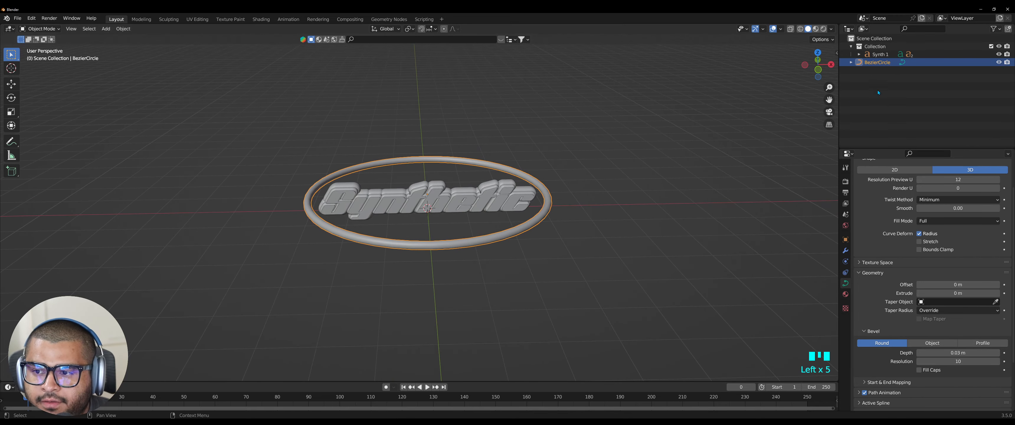
Step: Hide the text collection and the Bezier circle, and add a mesh circle with 10 vertices at the origin
{"action": "left_click", "coordinate": [999, 46]}
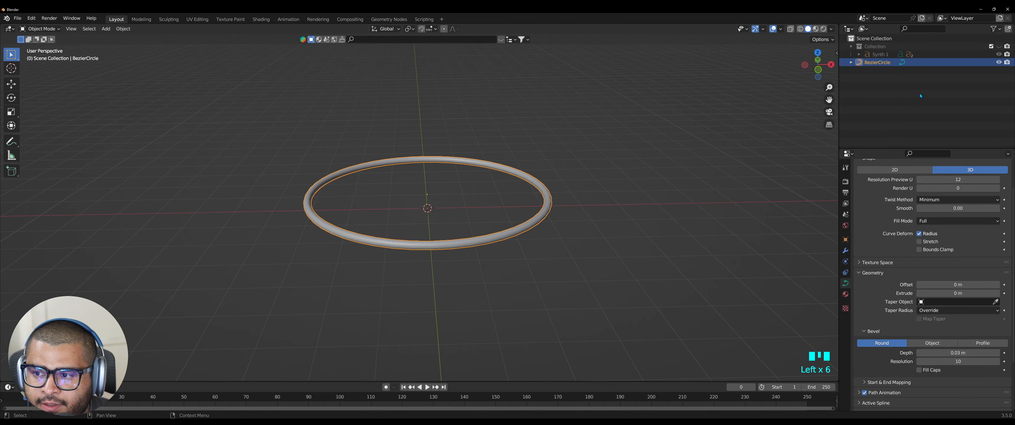
{"action": "left_click", "coordinate": [1000, 63]}
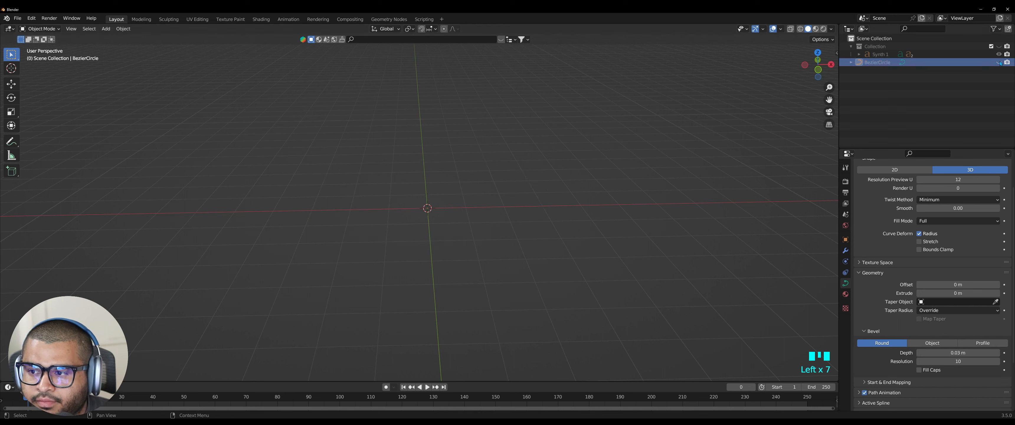
{"action": "key", "text": "shift+a"}
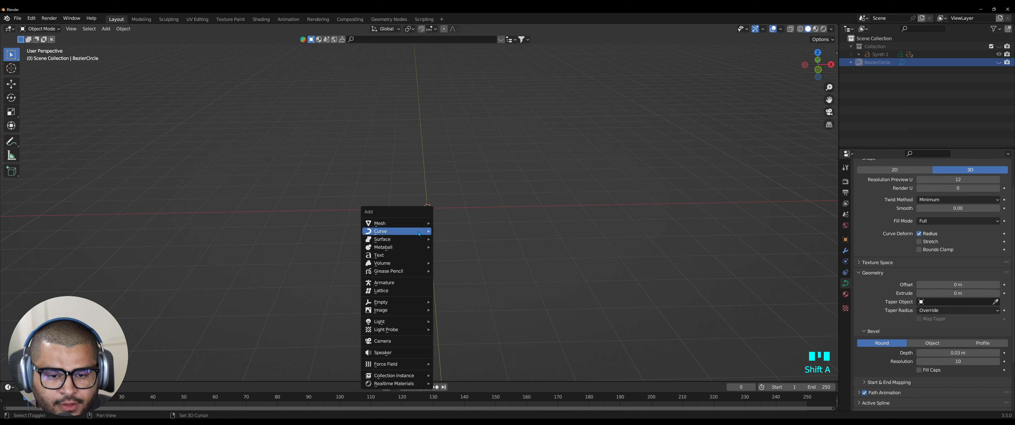
{"action": "mouse_move", "coordinate": [417, 226]}
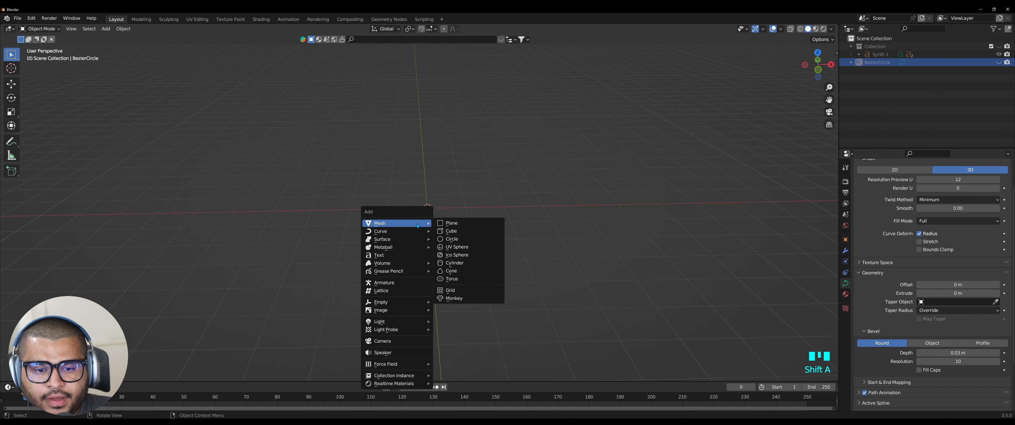
{"action": "left_click", "coordinate": [453, 239]}
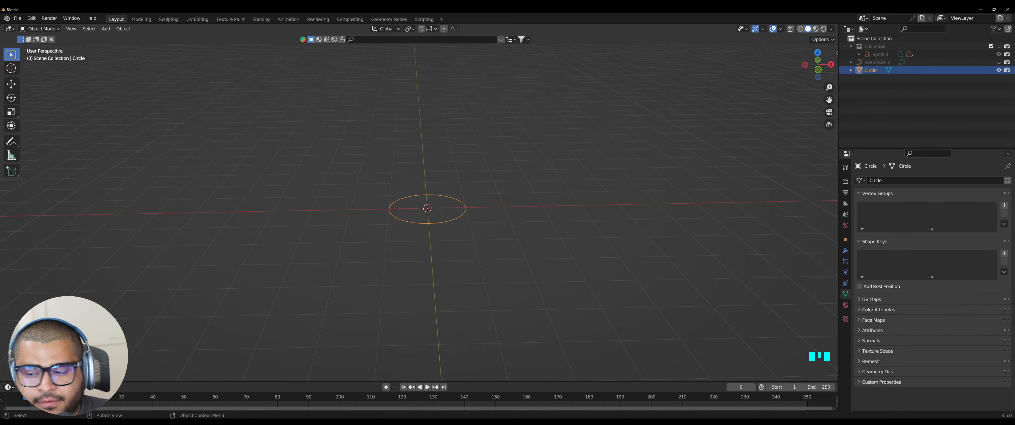
{"action": "key", "text": "Right"}
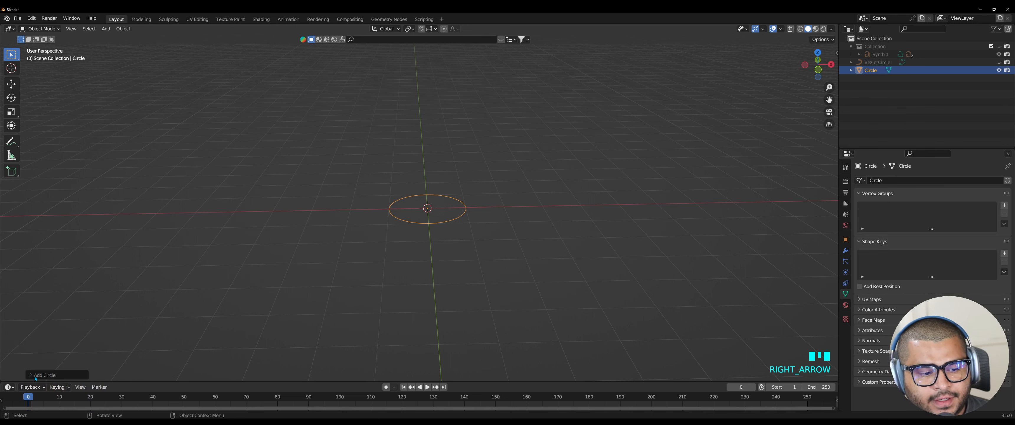
{"action": "left_click", "coordinate": [32, 375]}
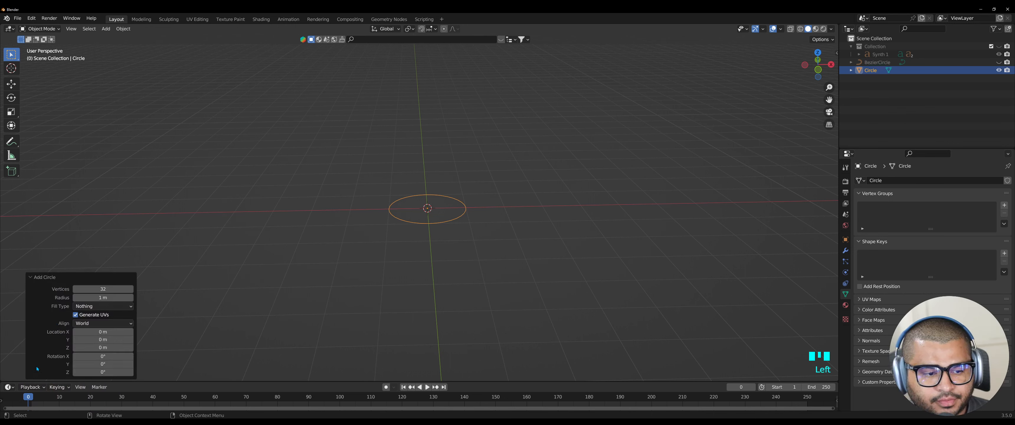
{"action": "left_click", "coordinate": [102, 289]}
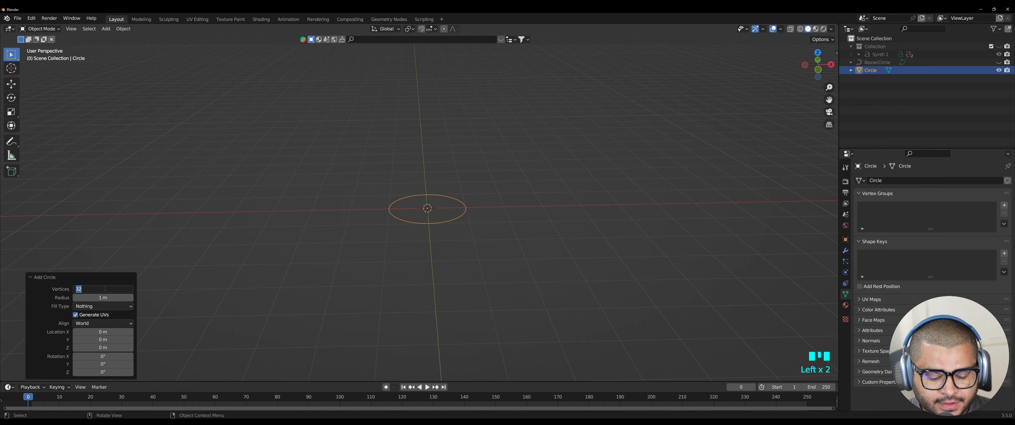
{"action": "type", "text": "10"}
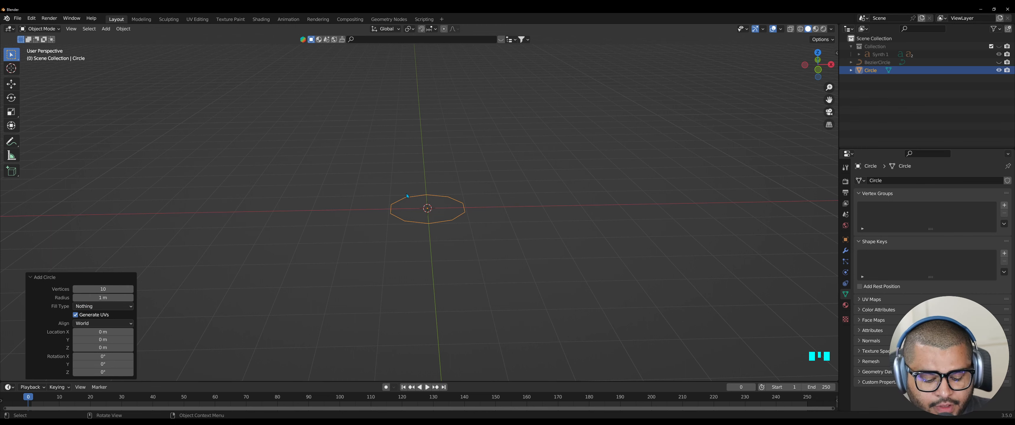
Step: In Edit Mode, apply Checker Deselect to the circle's vertices and scale the remaining ones inward to about a third, forming a star
{"action": "key", "text": "Tab"}
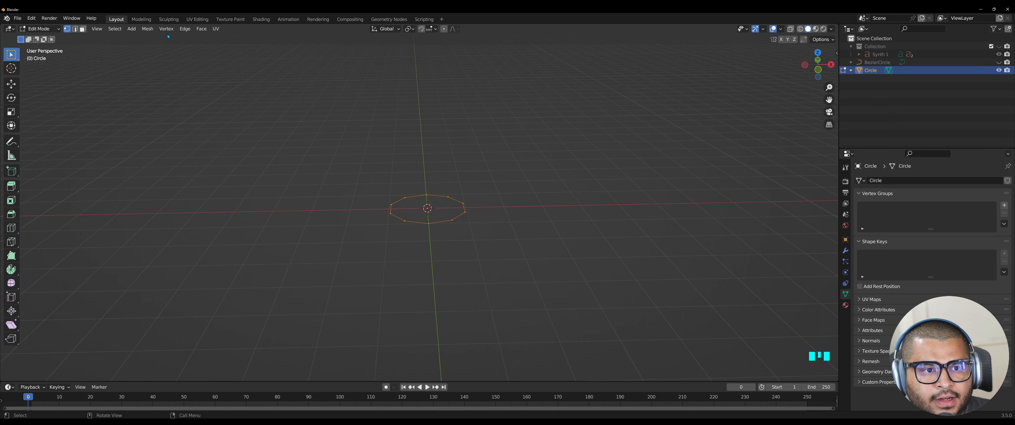
{"action": "left_click", "coordinate": [114, 29]}
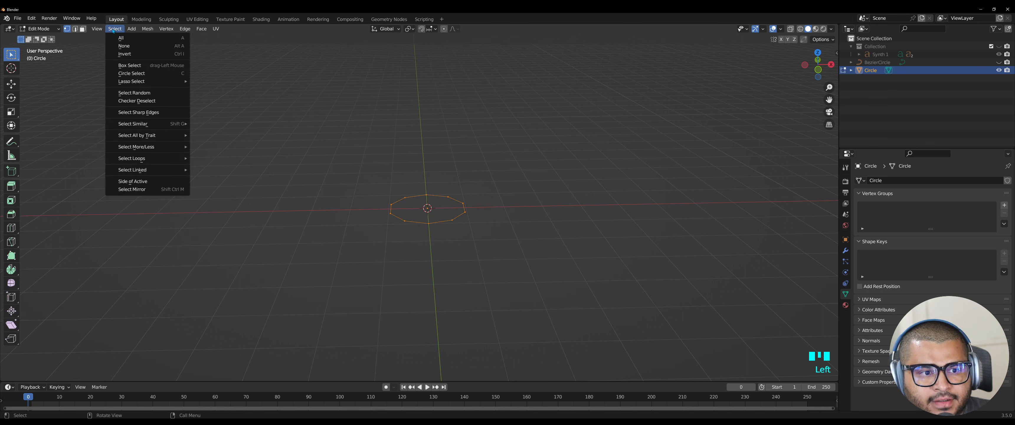
{"action": "left_click", "coordinate": [157, 102]}
{"action": "scroll", "coordinate": [451, 223], "scroll_direction": "up", "scroll_amount": 8}
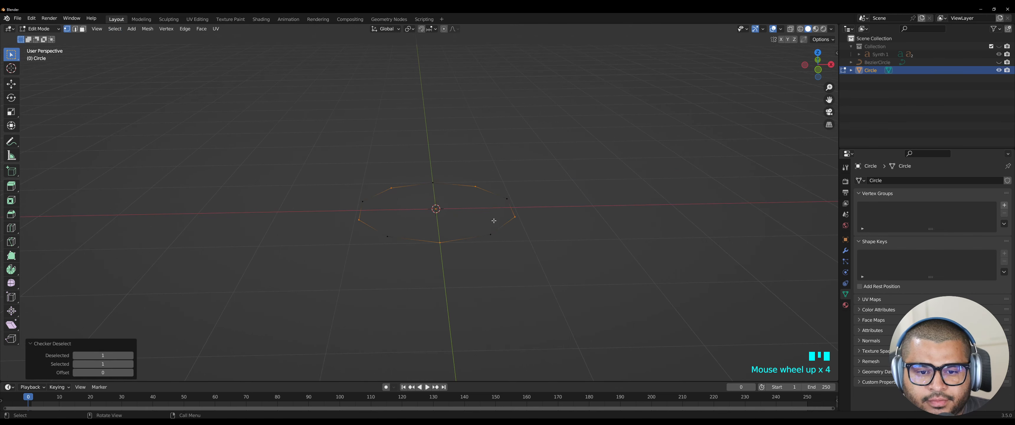
{"action": "middle_click_drag", "start_coordinate": [492, 219], "coordinate": [519, 234]}
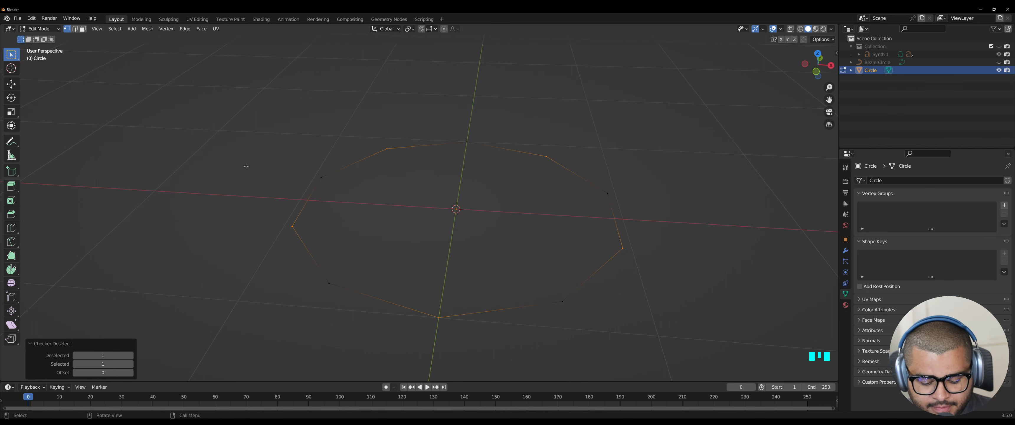
{"action": "key", "text": "s"}
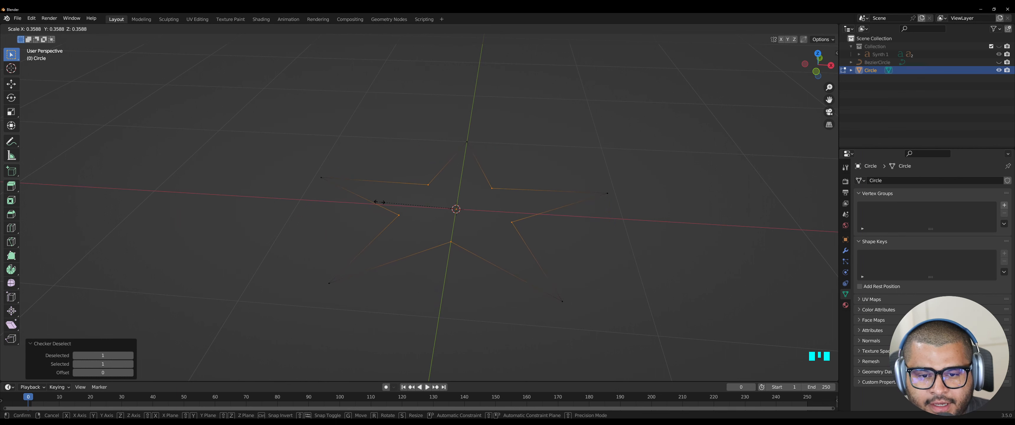
{"action": "left_click", "coordinate": [395, 206]}
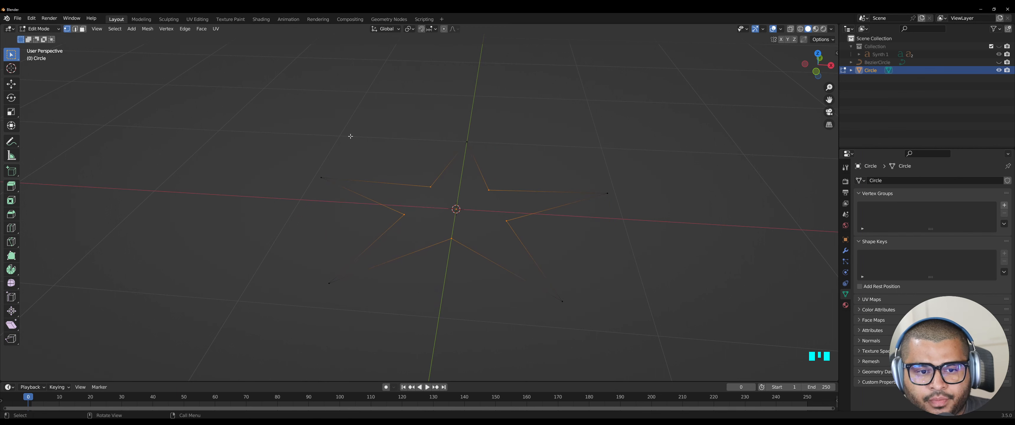
Step: Fill the whole star outline with a face and extrude it about 0.23 m along its normal
{"action": "left_click_drag", "start_coordinate": [270, 104], "coordinate": [685, 359]}
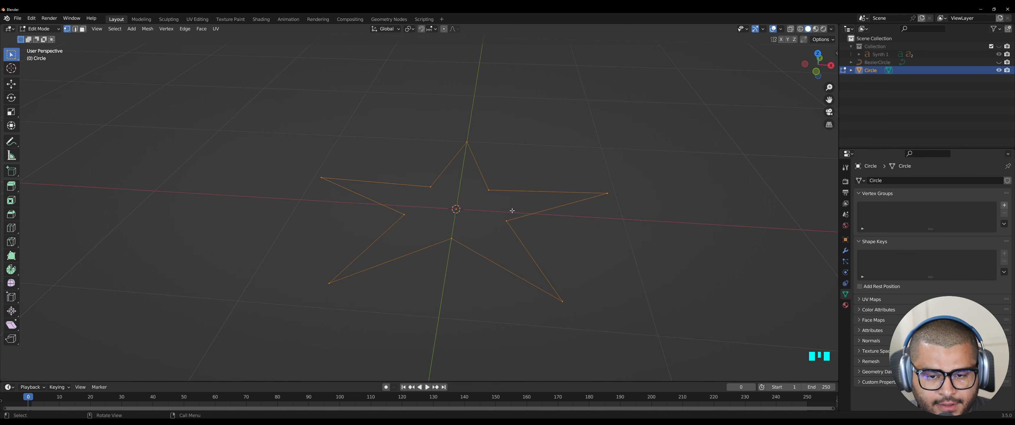
{"action": "key", "text": "f"}
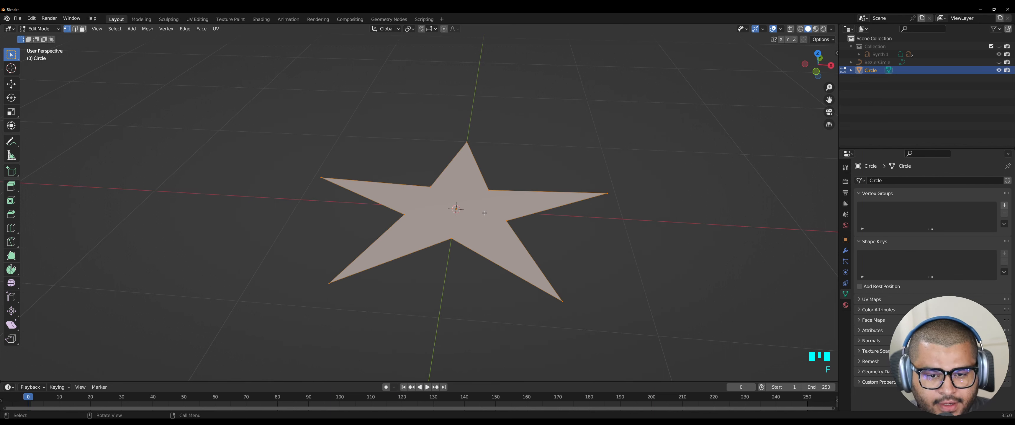
{"action": "key", "text": "e"}
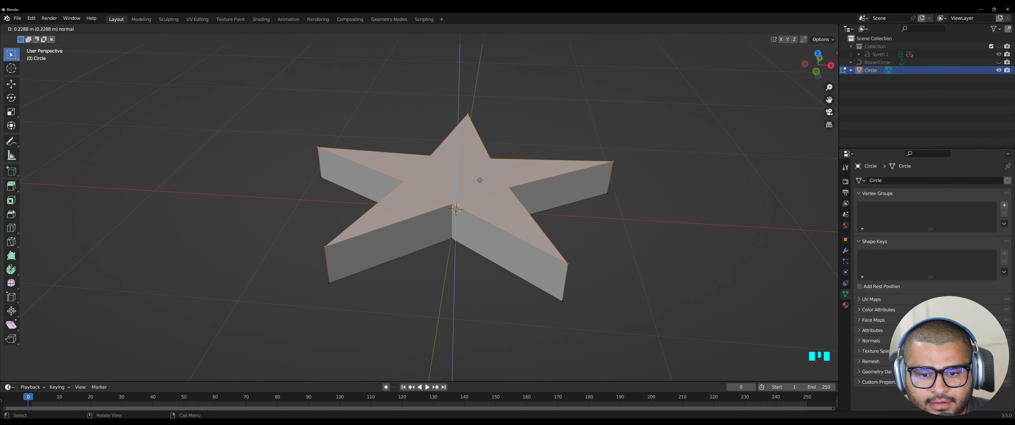
{"action": "left_click", "coordinate": [480, 181]}
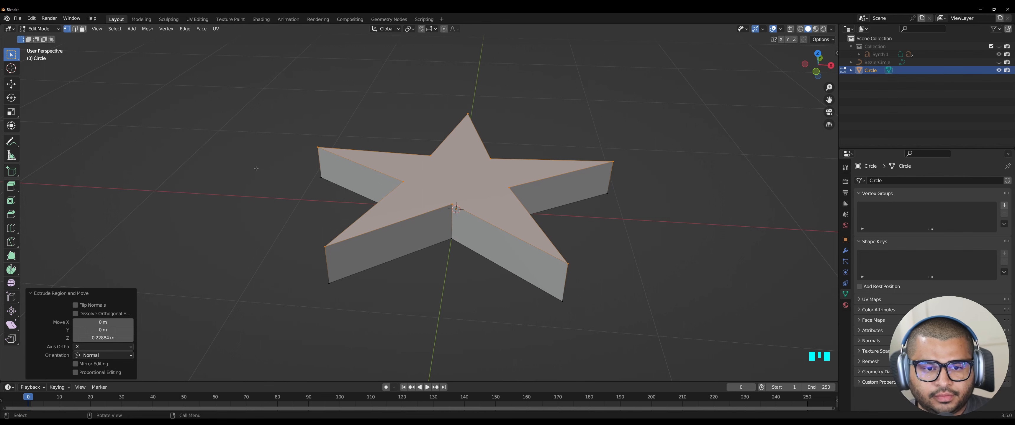
Step: Switch the star mesh to edge selection and select the vertical edge at one of its tips
{"action": "double_click", "coordinate": [231, 154]}
{"action": "middle_click_drag", "start_coordinate": [231, 154], "coordinate": [149, 175]}
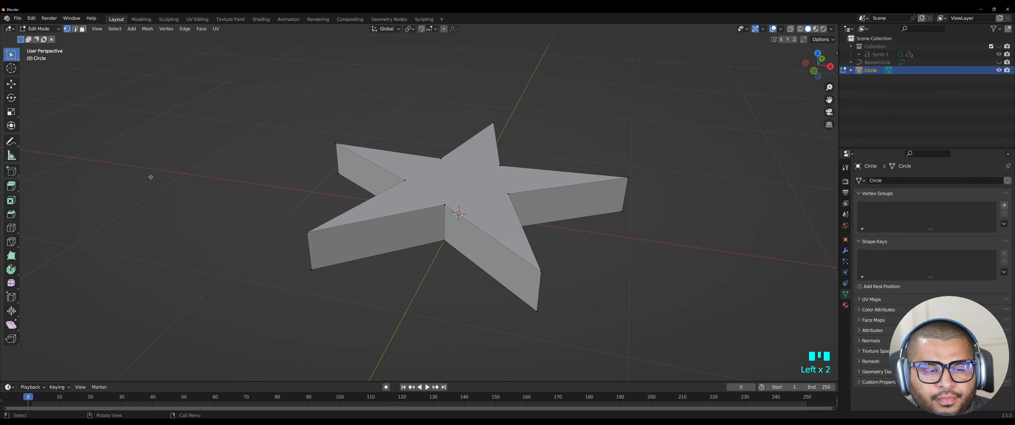
{"action": "left_click", "coordinate": [75, 30]}
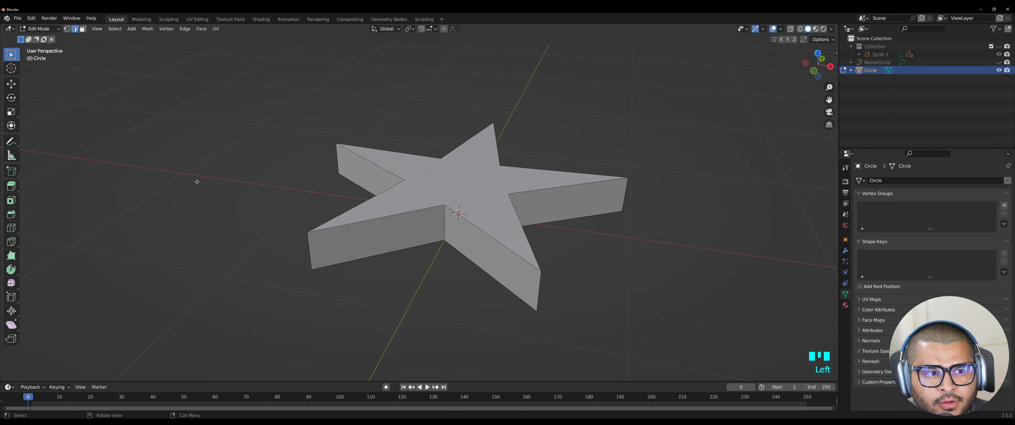
{"action": "middle_click_drag", "start_coordinate": [274, 297], "coordinate": [300, 289]}
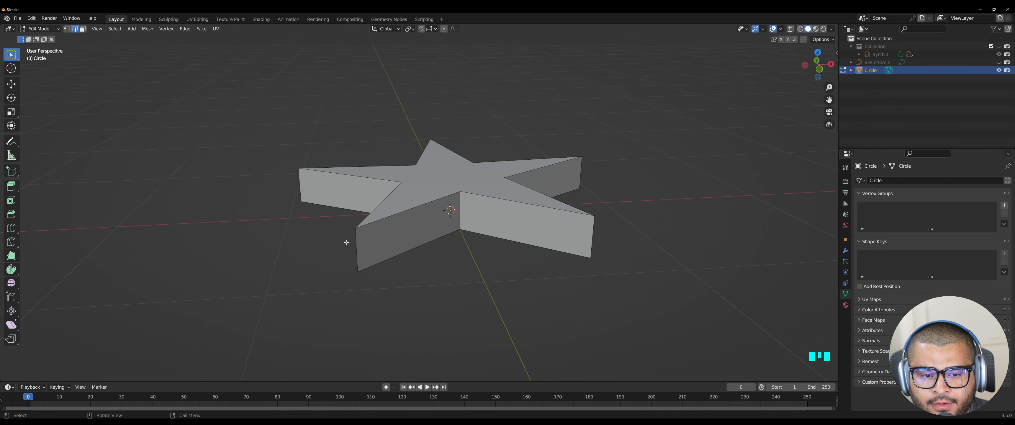
{"action": "left_click_drag", "start_coordinate": [347, 243], "coordinate": [392, 245]}
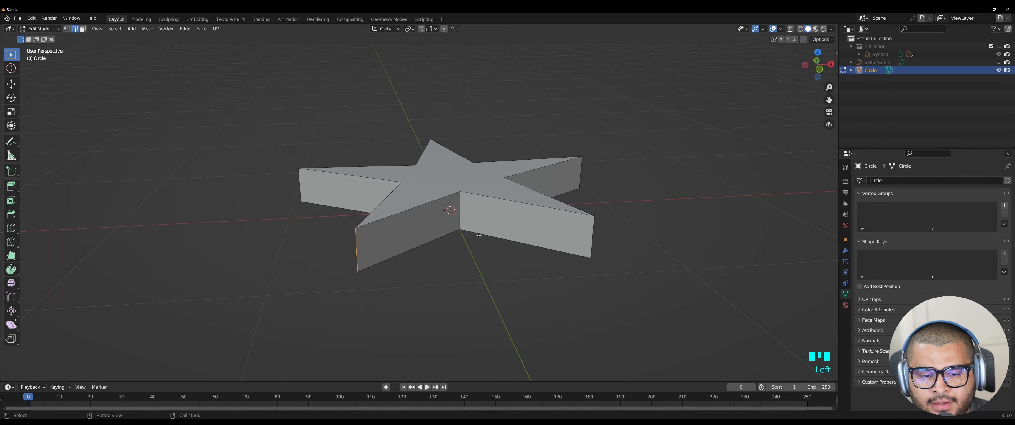
Step: Add the vertical edges at the star's other four tips to the selection
{"action": "middle_click_drag", "start_coordinate": [684, 294], "coordinate": [640, 295]}
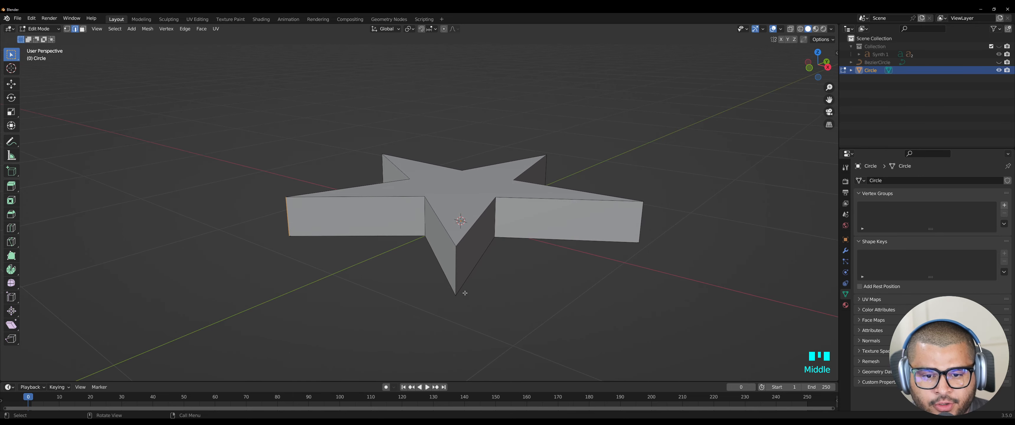
{"action": "left_click_drag", "start_coordinate": [445, 256], "coordinate": [496, 261], "text": "shift"}
{"action": "middle_click_drag", "start_coordinate": [617, 282], "coordinate": [551, 282]}
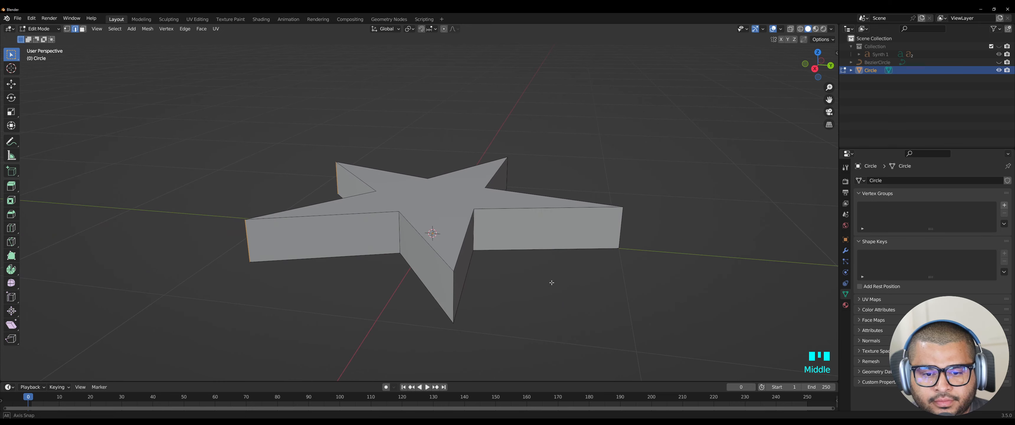
{"action": "key", "text": "ctrl+z"}
{"action": "key", "text": "ctrl+z"}
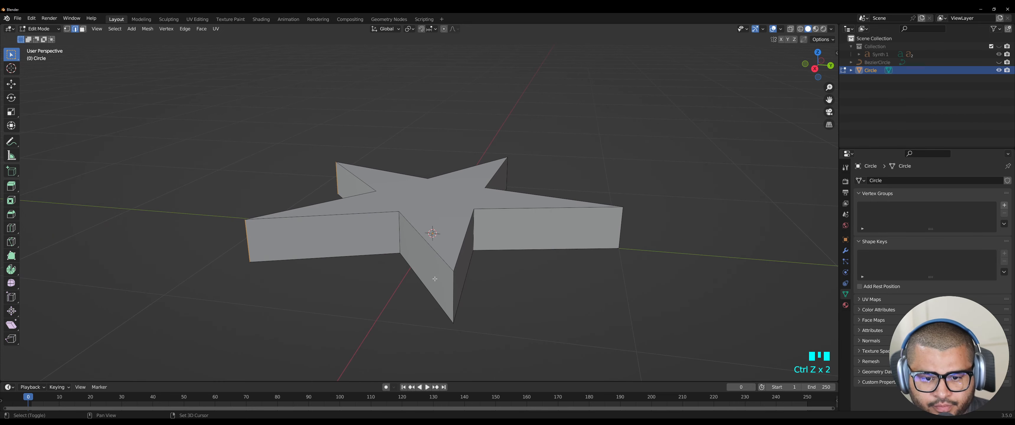
{"action": "left_click", "coordinate": [454, 280], "text": "shift"}
{"action": "middle_click_drag", "start_coordinate": [463, 281], "coordinate": [492, 295]}
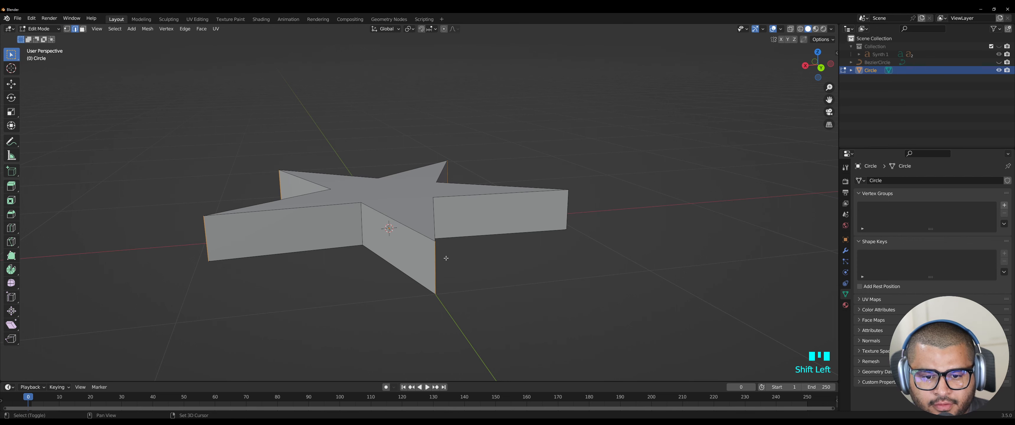
{"action": "middle_click_drag", "start_coordinate": [444, 254], "coordinate": [392, 265]}
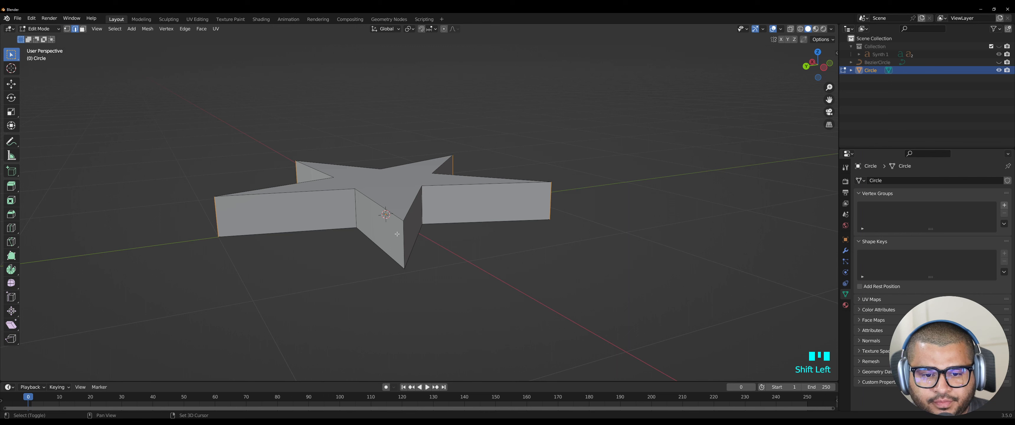
{"action": "left_click", "coordinate": [417, 239], "text": "shift"}
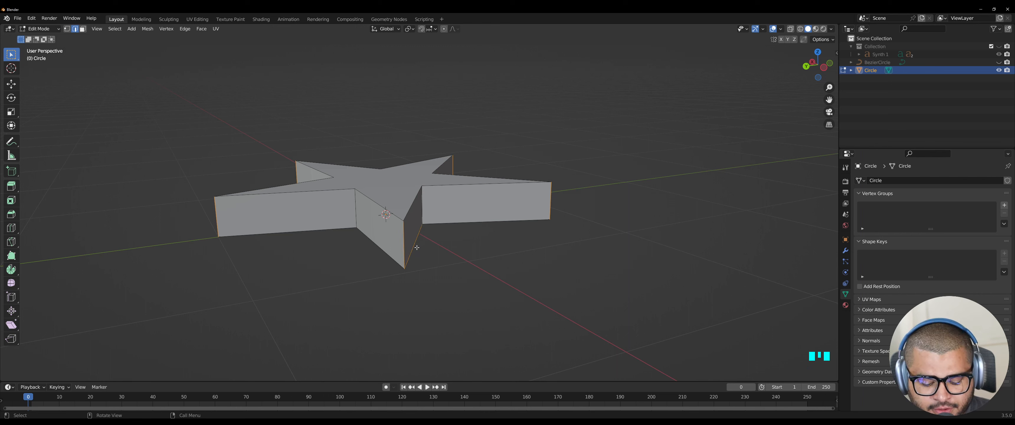
{"action": "key", "text": "ctrl+z"}
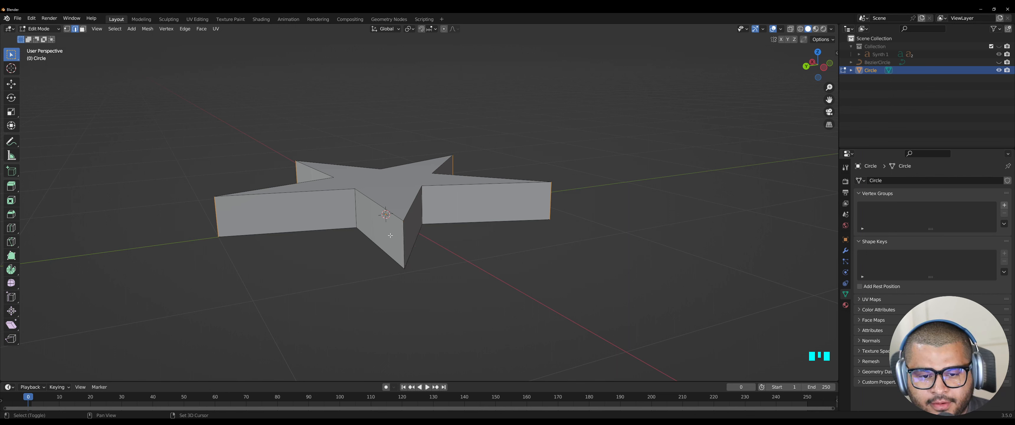
{"action": "left_click", "coordinate": [406, 237], "text": "shift"}
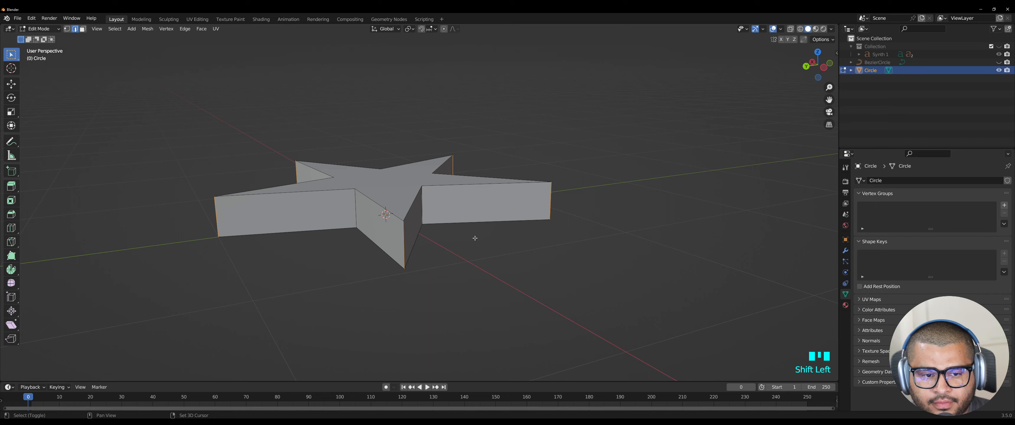
Step: Bevel the selected tip edges about 0.3 m wide with 15 segments, and return to Object Mode
{"action": "middle_click_drag", "start_coordinate": [474, 236], "coordinate": [383, 274]}
{"action": "key", "text": "ctrl+b"}
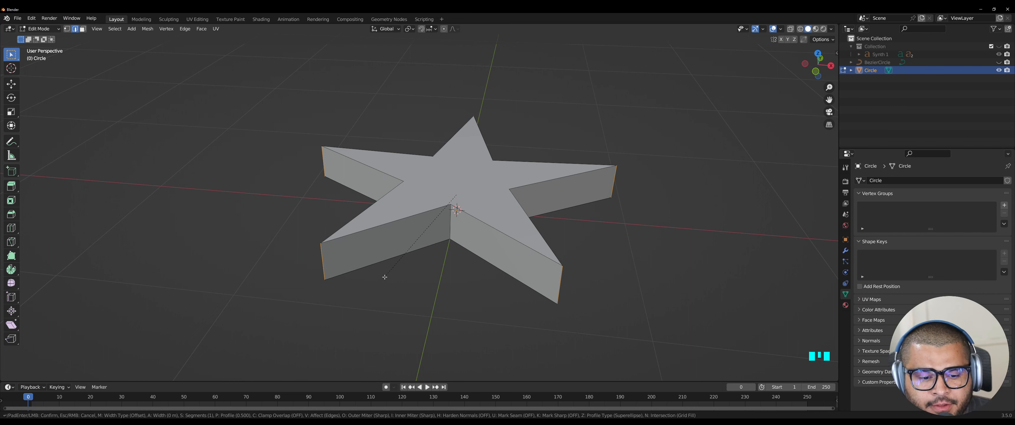
{"action": "scroll", "coordinate": [387, 275], "scroll_direction": "up", "scroll_amount": 14}
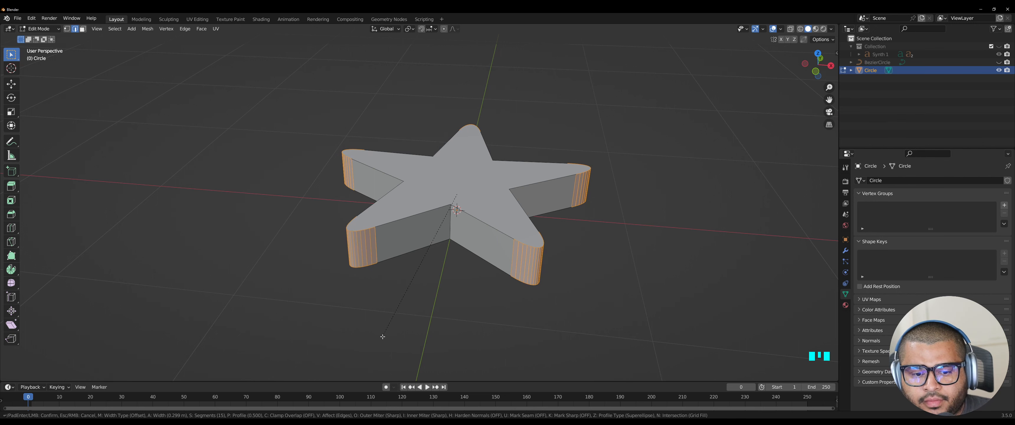
{"action": "left_click", "coordinate": [382, 337]}
{"action": "middle_click_drag", "start_coordinate": [383, 336], "coordinate": [414, 345]}
{"action": "key", "text": "Tab"}
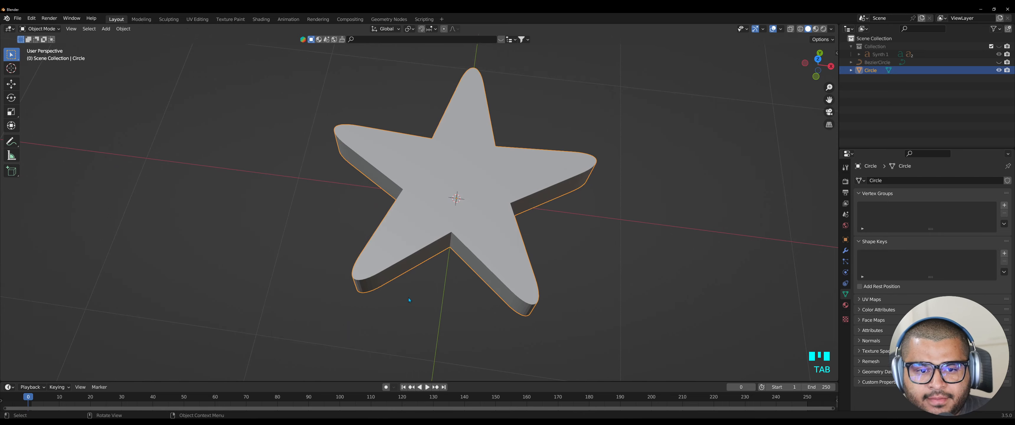
{"action": "middle_click_drag", "start_coordinate": [409, 298], "coordinate": [445, 291]}
Step: Rename the rounded five-pointed star object to "Star 1"
{"action": "left_click", "coordinate": [661, 216]}
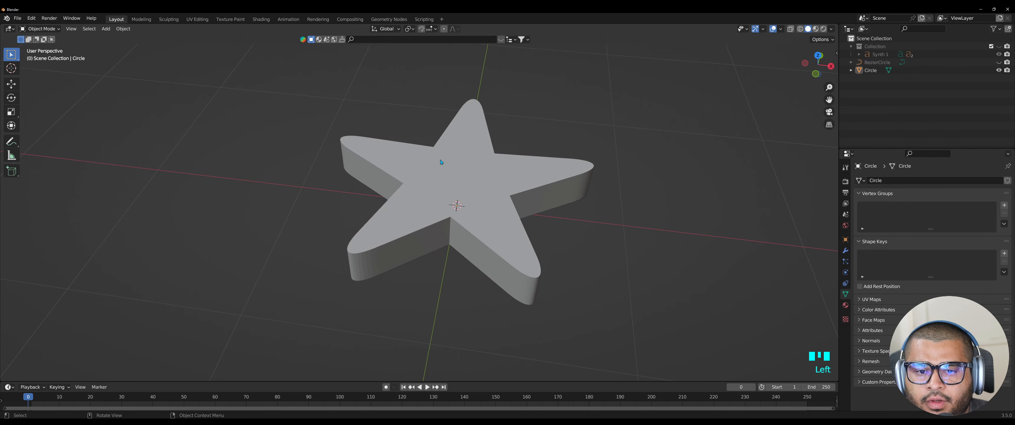
{"action": "left_click", "coordinate": [442, 163]}
{"action": "left_click", "coordinate": [873, 73]}
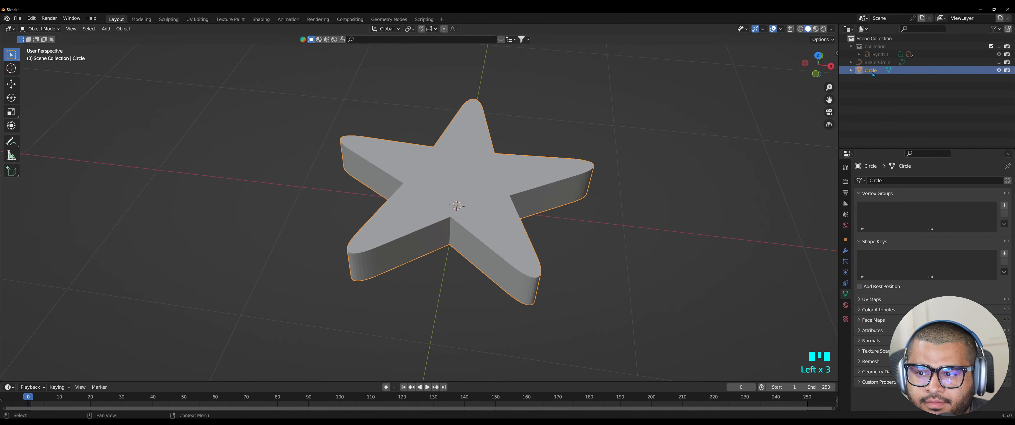
{"action": "left_click", "coordinate": [873, 71]}
{"action": "double_click", "coordinate": [873, 72]}
{"action": "type", "text": "Star 1"}
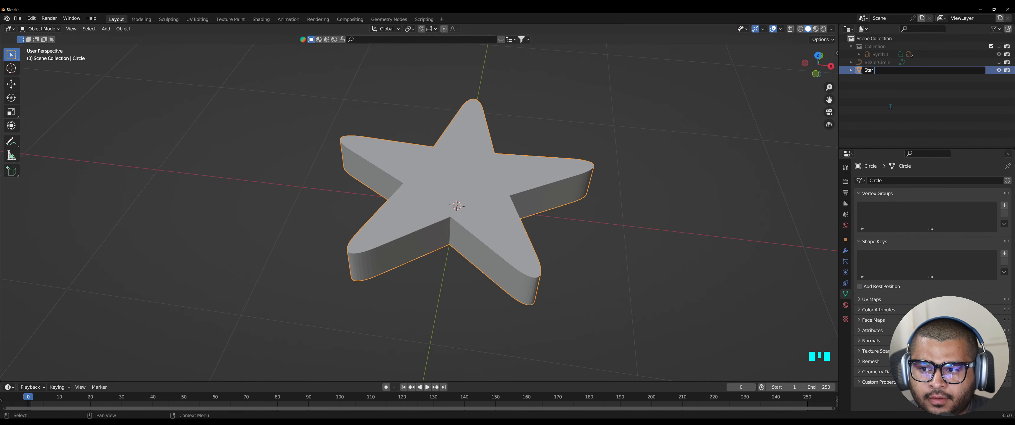
{"action": "key", "text": "Return"}
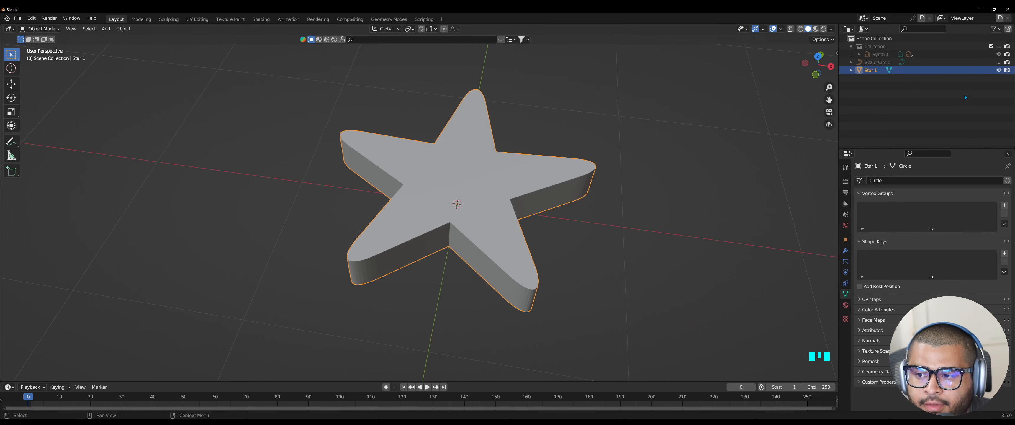
Step: Hide Star 1 and add a mesh circle with 8 vertices at the origin
{"action": "left_click", "coordinate": [999, 70]}
{"action": "left_click", "coordinate": [425, 194]}
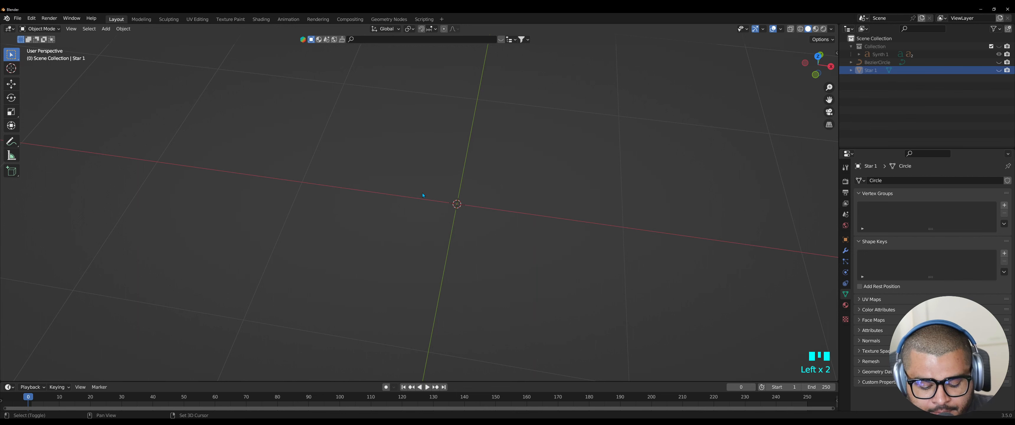
{"action": "key", "text": "shift+a"}
{"action": "mouse_move", "coordinate": [423, 194]}
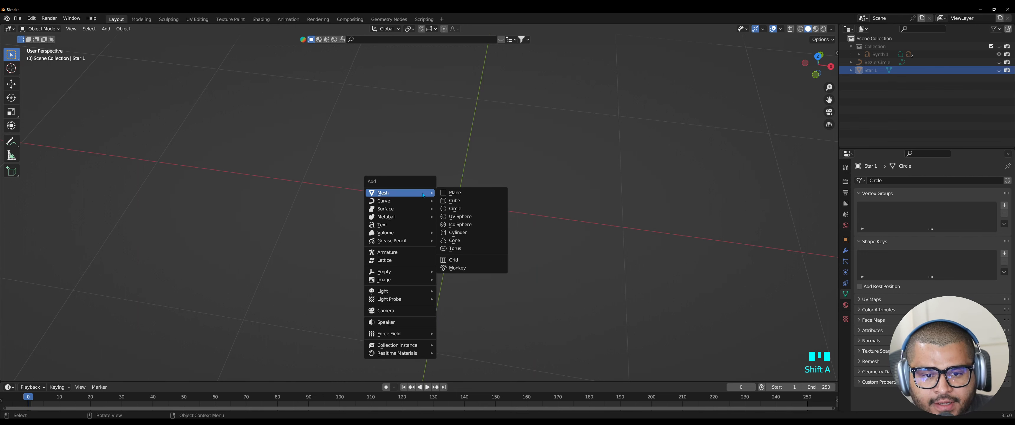
{"action": "left_click", "coordinate": [462, 212]}
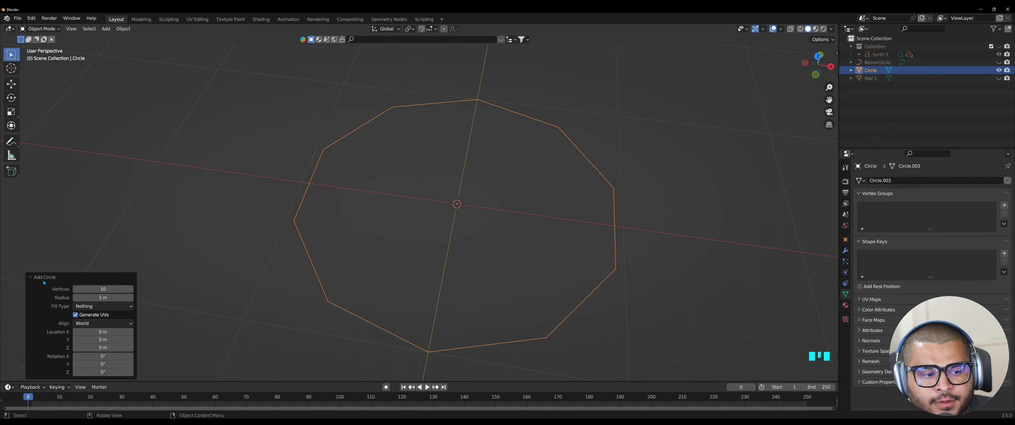
{"action": "left_click", "coordinate": [105, 289]}
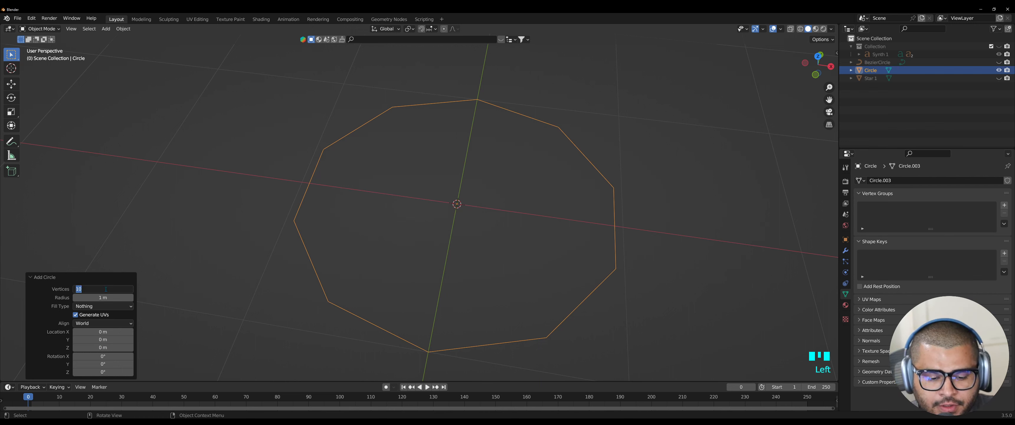
{"action": "type", "text": "8"}
{"action": "key", "text": "Return"}
Step: In Edit Mode, apply Checker Deselect to the new circle's vertices and scale the remaining ones to about 0.26, forming a four-pointed star
{"action": "key", "text": "Tab"}
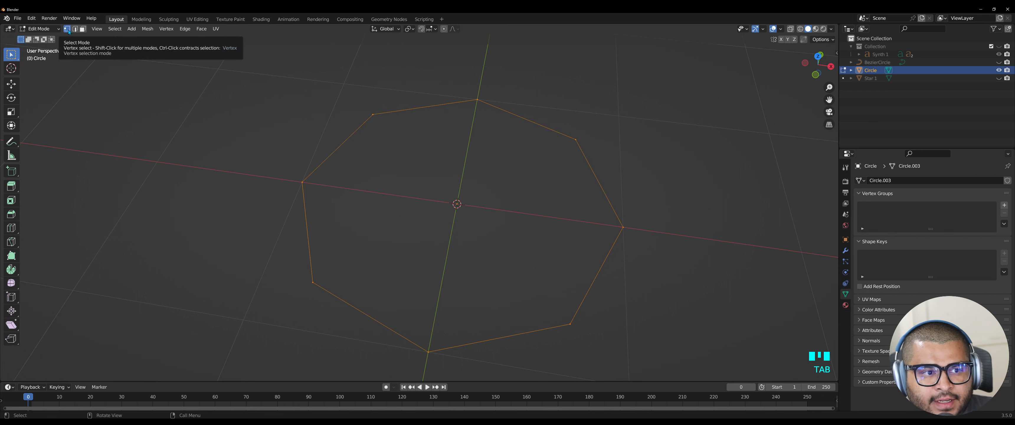
{"action": "left_click", "coordinate": [115, 29]}
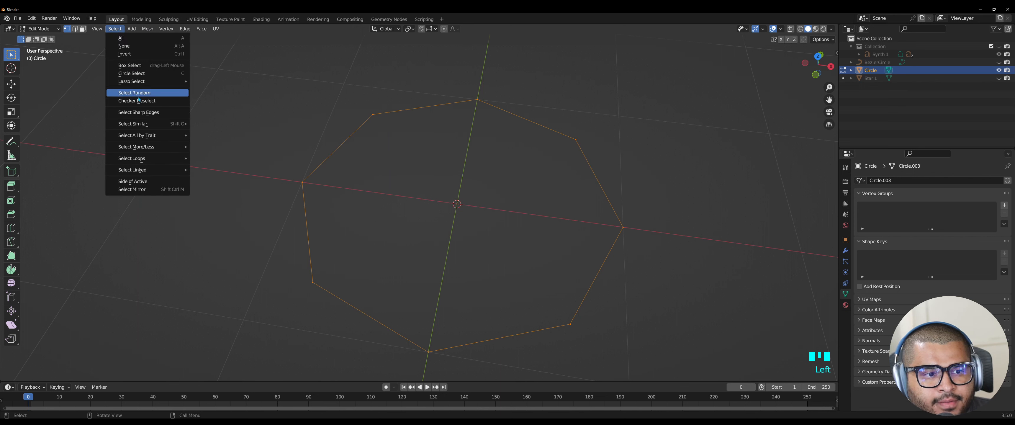
{"action": "left_click", "coordinate": [152, 104]}
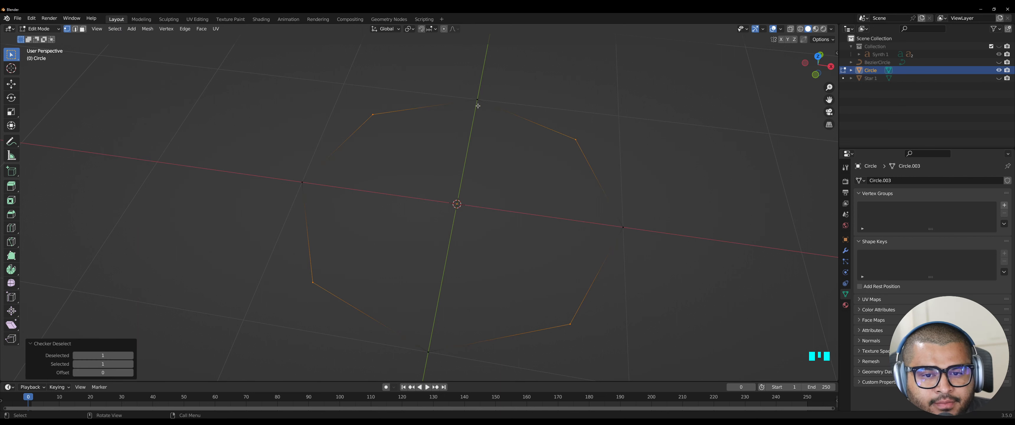
{"action": "key", "text": "s"}
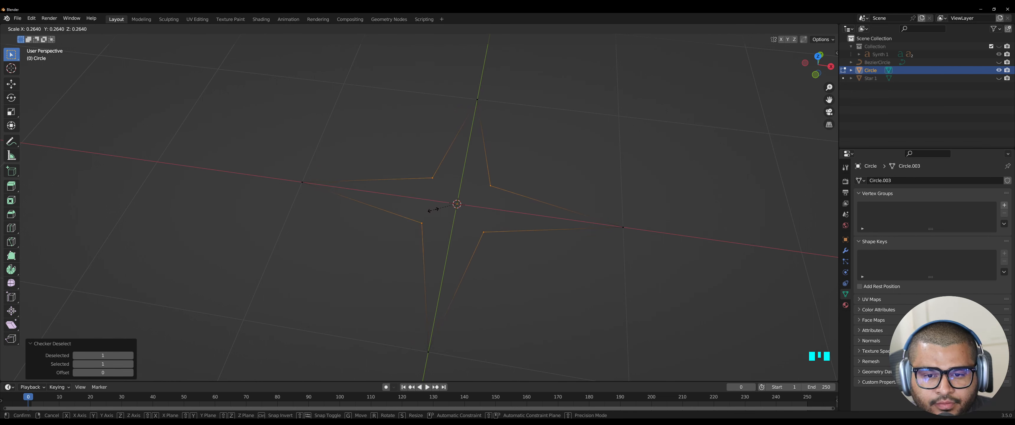
{"action": "left_click", "coordinate": [437, 209]}
Step: Fill the whole four-pointed outline with a face and extrude it about 0.28 m along its normal
{"action": "left_click", "coordinate": [319, 104]}
{"action": "scroll", "coordinate": [318, 104], "scroll_direction": "down", "scroll_amount": 1}
{"action": "left_click_drag", "start_coordinate": [273, 86], "coordinate": [696, 365]}
{"action": "key", "text": "f"}
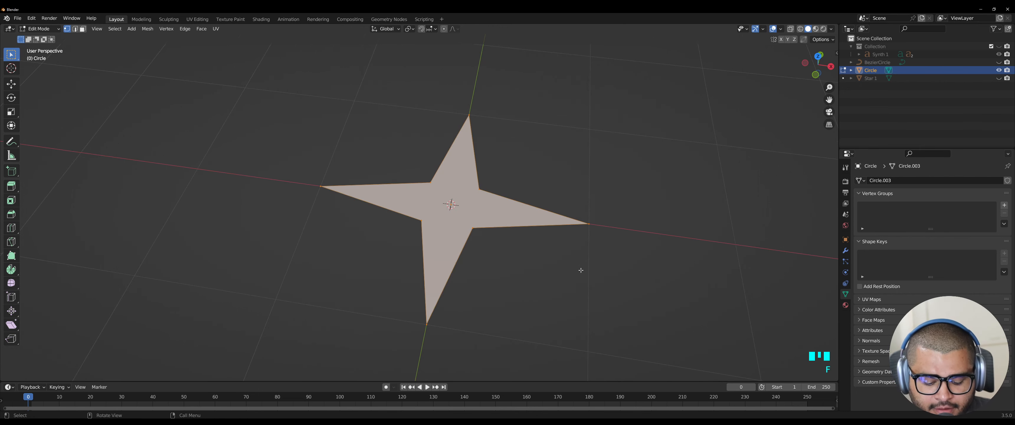
{"action": "key", "text": "e"}
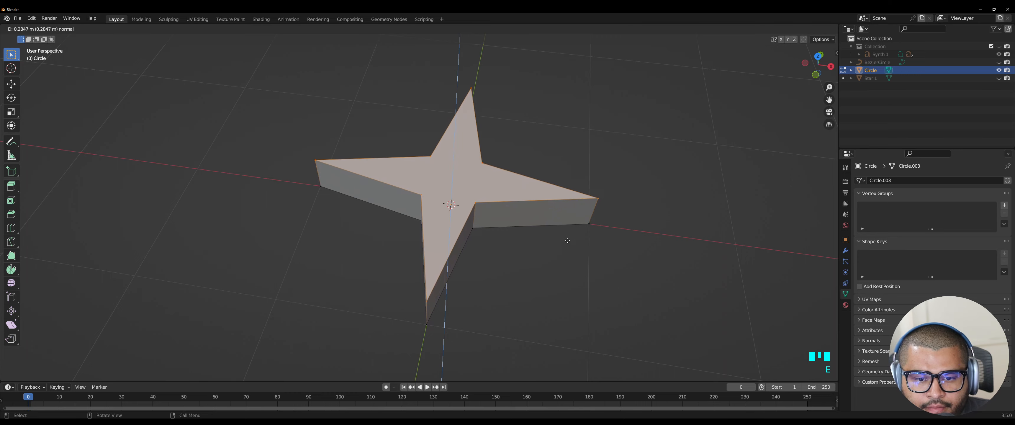
{"action": "left_click", "coordinate": [567, 240]}
{"action": "left_click", "coordinate": [565, 285]}
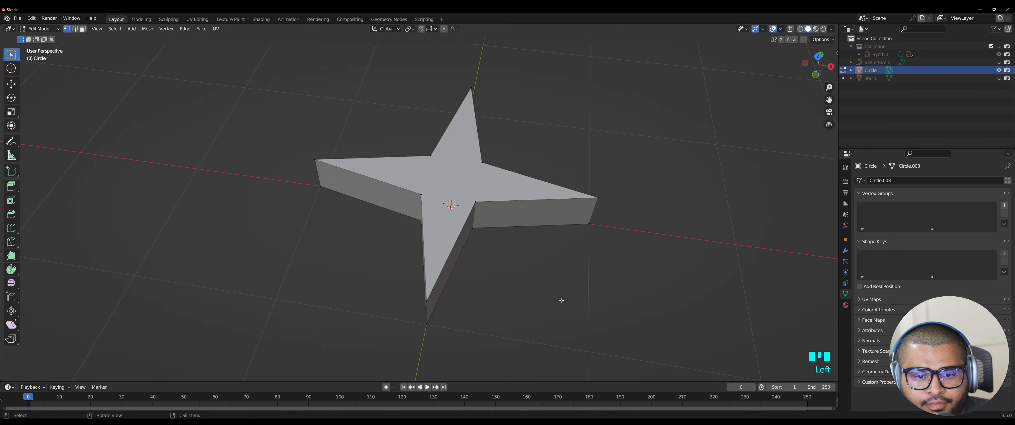
Step: Bevel the vertical edges at the four-pointed star's tips with 15 segments to round them, and return to Object Mode
{"action": "middle_click_drag", "start_coordinate": [560, 297], "coordinate": [563, 275]}
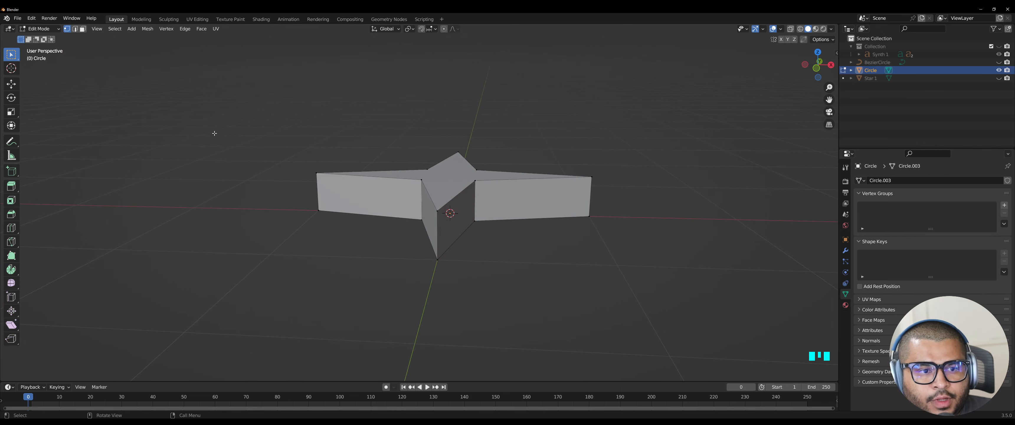
{"action": "left_click", "coordinate": [75, 29]}
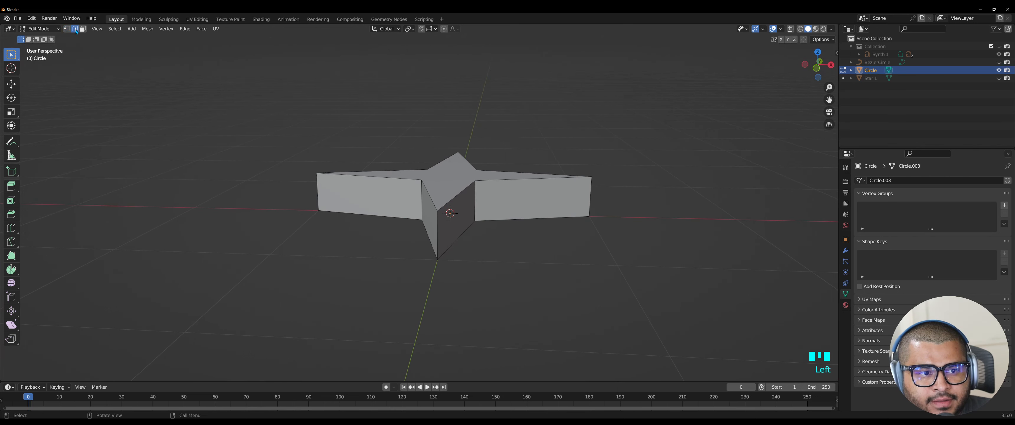
{"action": "left_click_drag", "start_coordinate": [433, 237], "coordinate": [464, 240]}
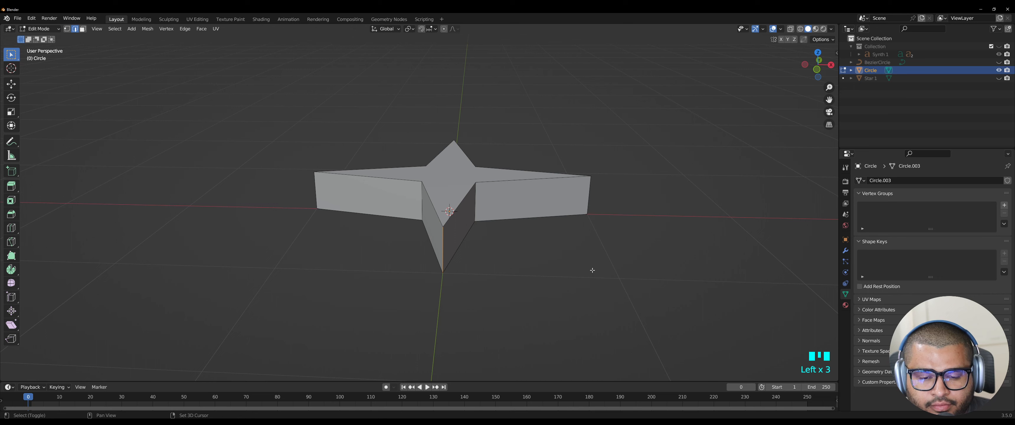
{"action": "middle_click_drag", "start_coordinate": [594, 270], "coordinate": [485, 270], "text": "shift"}
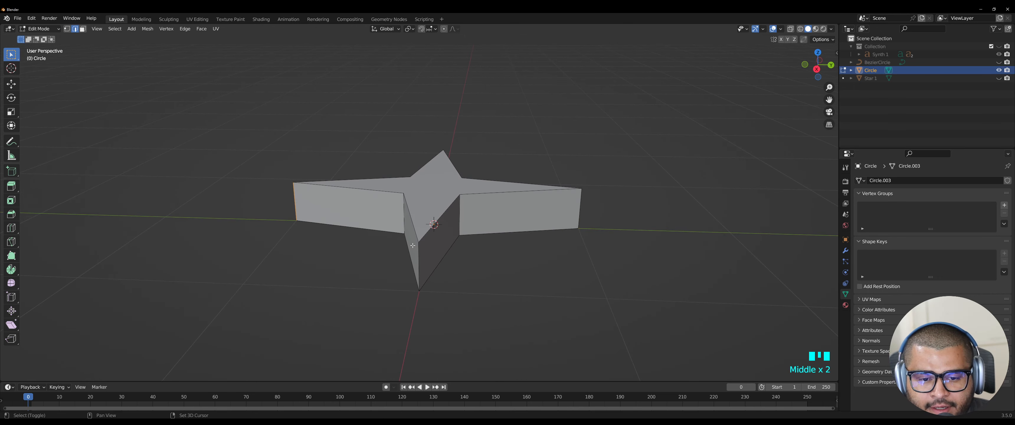
{"action": "middle_click_drag", "start_coordinate": [422, 255], "coordinate": [482, 266]}
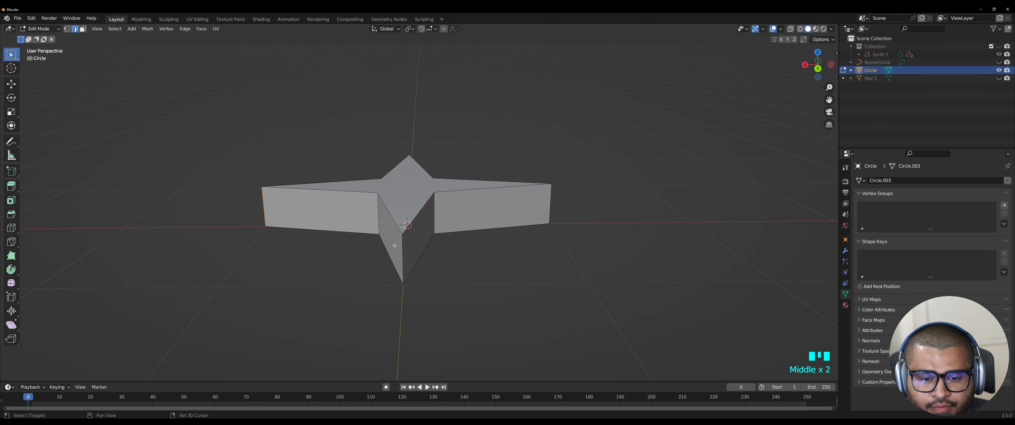
{"action": "middle_click_drag", "start_coordinate": [435, 245], "coordinate": [426, 263]}
{"action": "left_click", "coordinate": [395, 231], "text": "shift"}
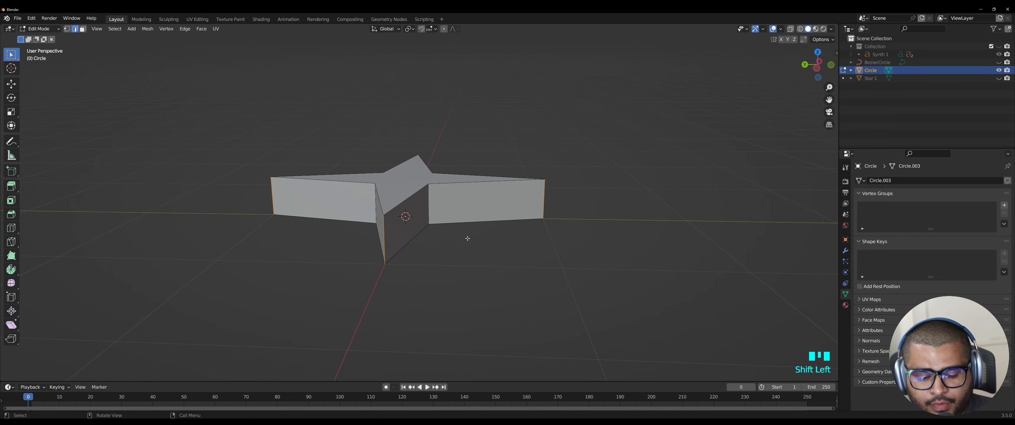
{"action": "key", "text": "ctrl+b"}
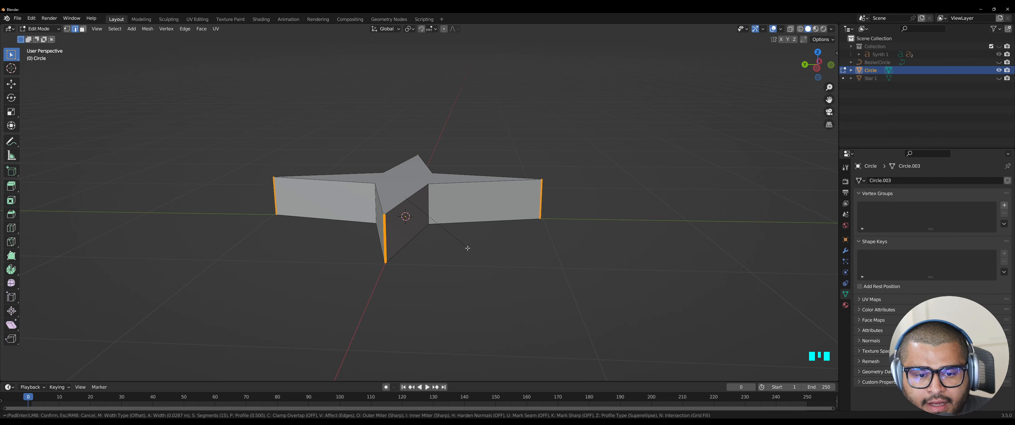
{"action": "left_click", "coordinate": [468, 282]}
{"action": "middle_click_drag", "start_coordinate": [468, 282], "coordinate": [479, 330]}
{"action": "middle_click_drag", "start_coordinate": [554, 338], "coordinate": [405, 305]}
{"action": "key", "text": "Tab"}
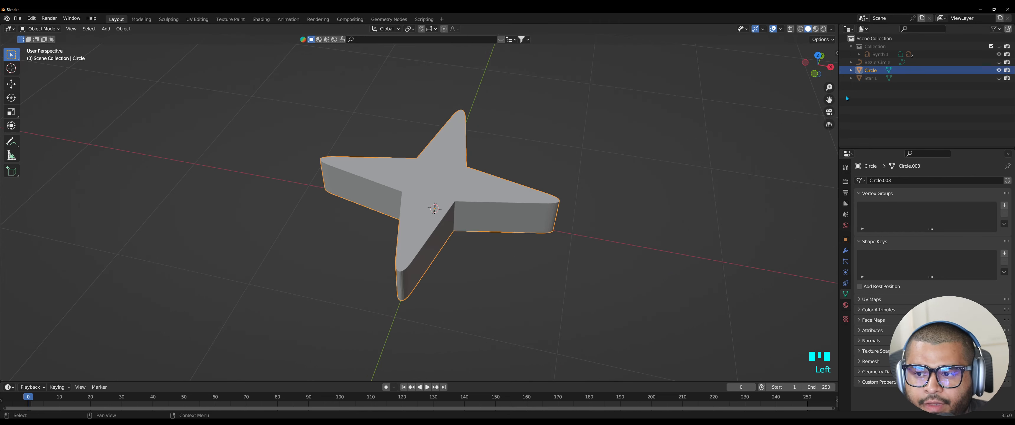
Step: Rename the rounded four-pointed star object to "Diamond Star"
{"action": "double_click", "coordinate": [871, 70]}
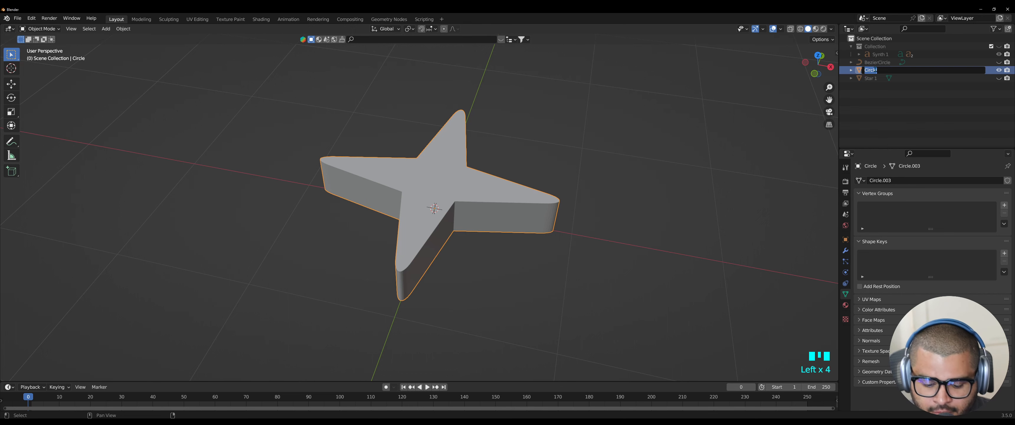
{"action": "type", "text": "Diamond Star"}
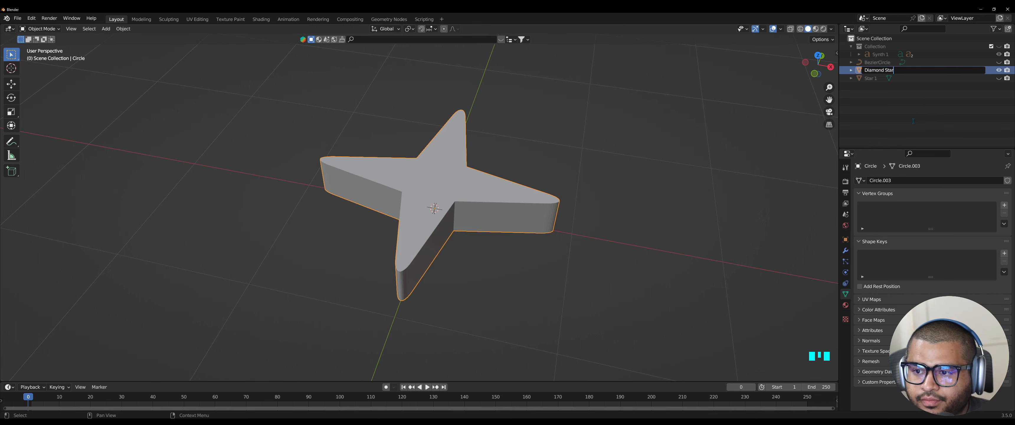
{"action": "left_click", "coordinate": [431, 184]}
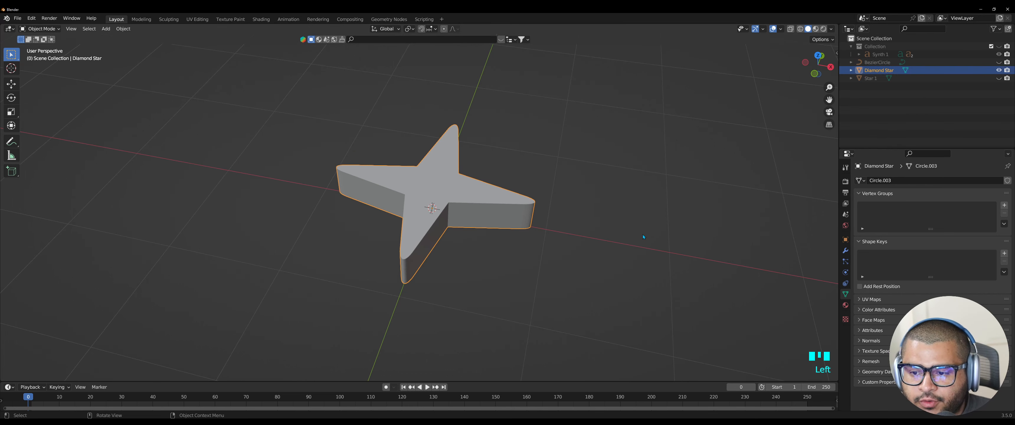
Step: Stand Diamond Star upright with an X rotation of 90° and set its X location to about -3.8 m
{"action": "left_click", "coordinate": [845, 240]}
{"action": "left_click", "coordinate": [943, 231]}
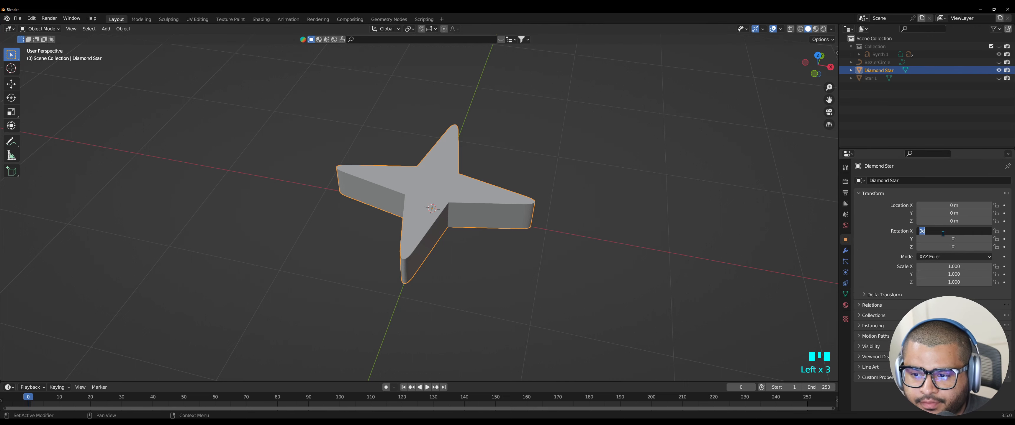
{"action": "key", "text": "Return"}
{"action": "middle_click_drag", "start_coordinate": [808, 126], "coordinate": [809, 81]}
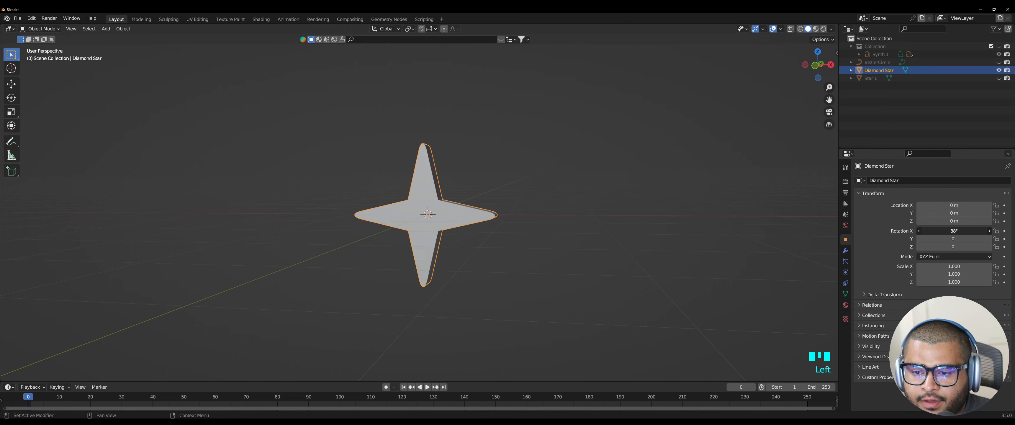
{"action": "left_click_drag", "start_coordinate": [954, 205], "coordinate": [827, 205]}
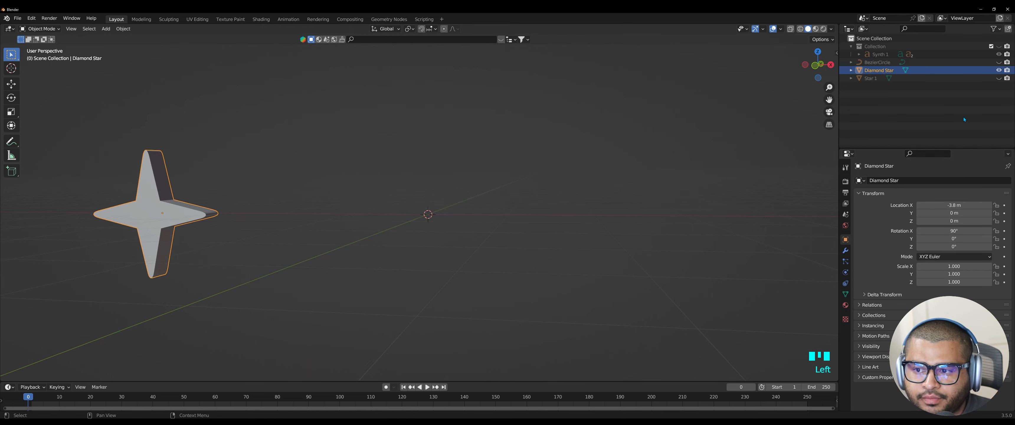
Step: Unhide the curve ring, the Synthetic text and Star 1 so the whole arrangement is shown
{"action": "left_click", "coordinate": [1000, 62]}
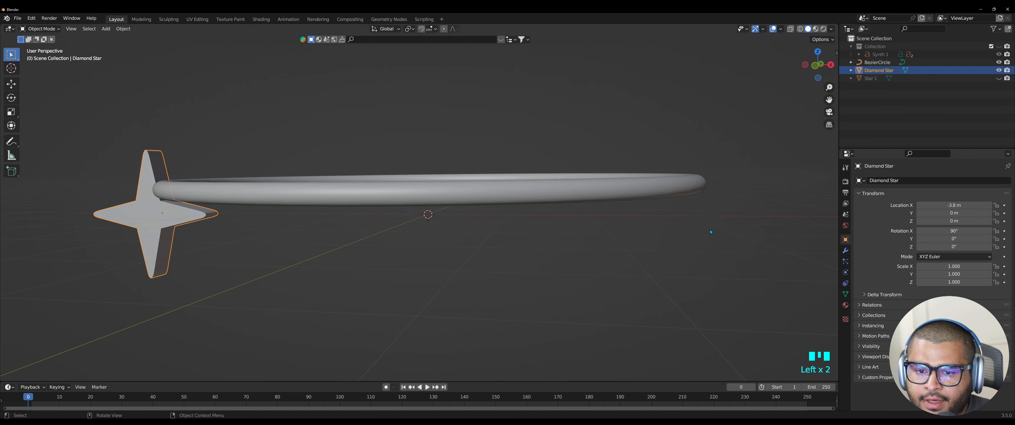
{"action": "middle_click_drag", "start_coordinate": [711, 231], "coordinate": [649, 258]}
{"action": "scroll", "coordinate": [653, 258], "scroll_direction": "down", "scroll_amount": 4}
{"action": "middle_click_drag", "start_coordinate": [670, 284], "coordinate": [675, 282]}
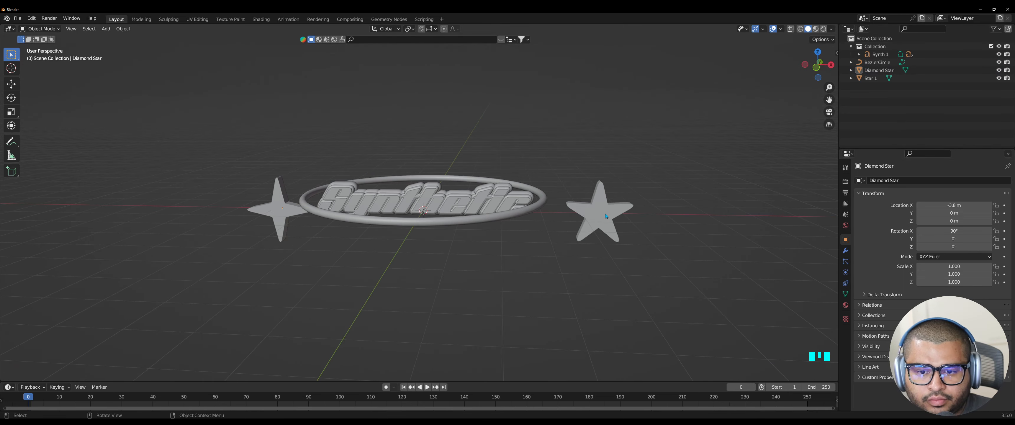
Step: Duplicate Star 1 in place and move the original outward to an X location of about 6.44 m
{"action": "left_click", "coordinate": [609, 215]}
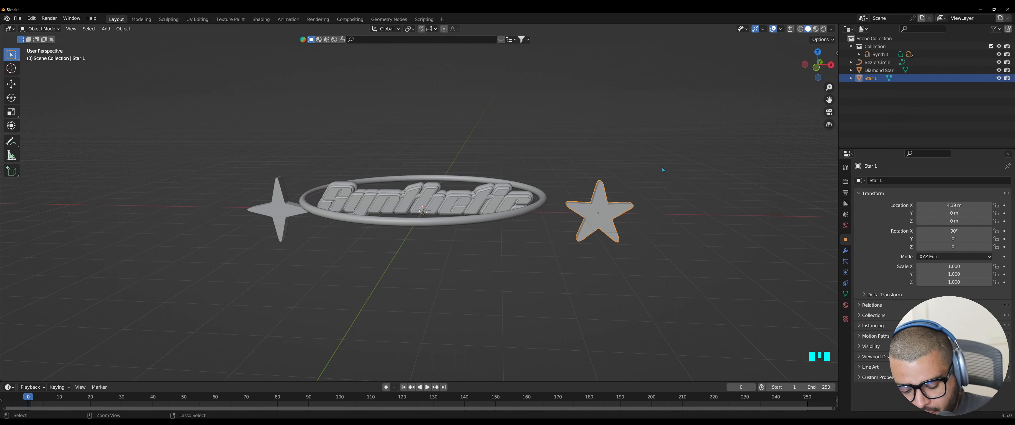
{"action": "key", "text": "ctrl+c"}
{"action": "key", "text": "ctrl+v"}
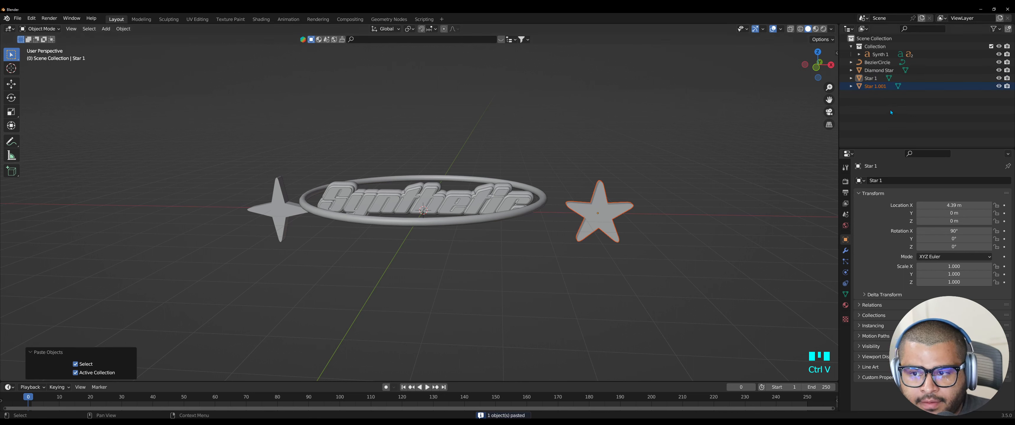
{"action": "left_click_drag", "start_coordinate": [954, 205], "coordinate": [978, 206]}
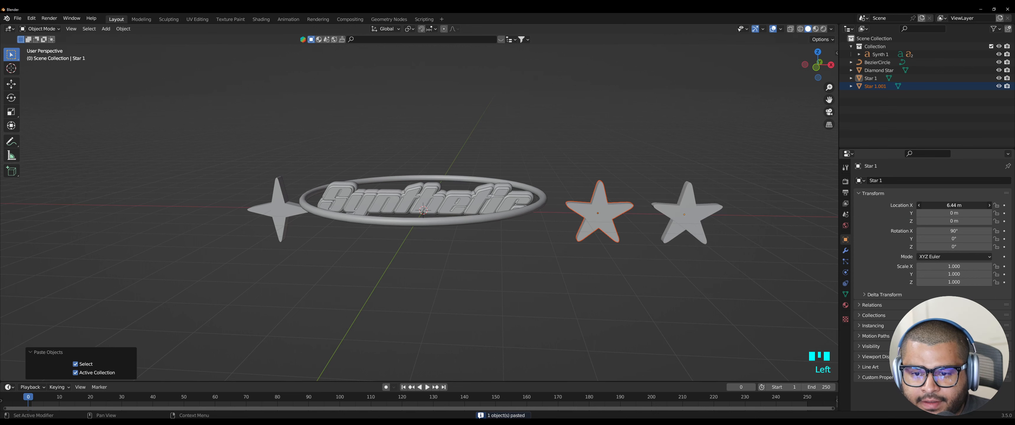
{"action": "left_click", "coordinate": [562, 290]}
Step: Duplicate Diamond Star in place and move the original outward to an X location of about -5.97 m
{"action": "left_click", "coordinate": [282, 221]}
{"action": "middle_click_drag", "start_coordinate": [282, 221], "coordinate": [365, 282]}
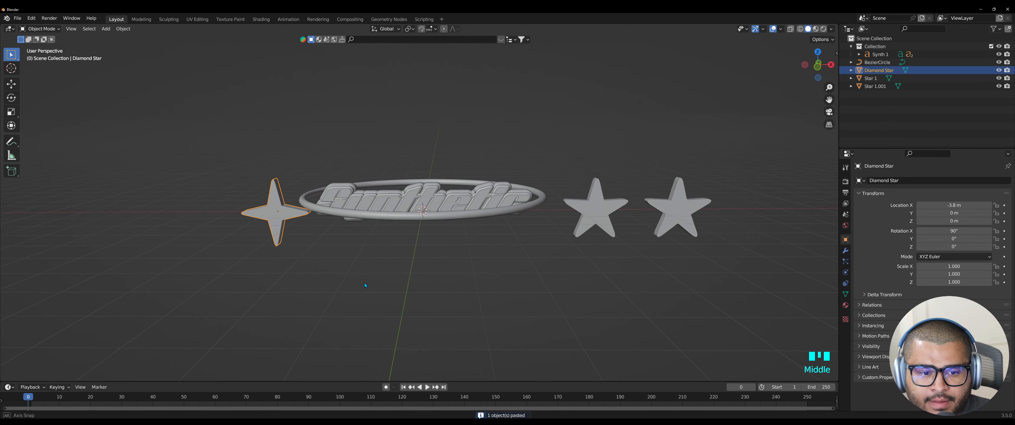
{"action": "key", "text": "ctrl+c"}
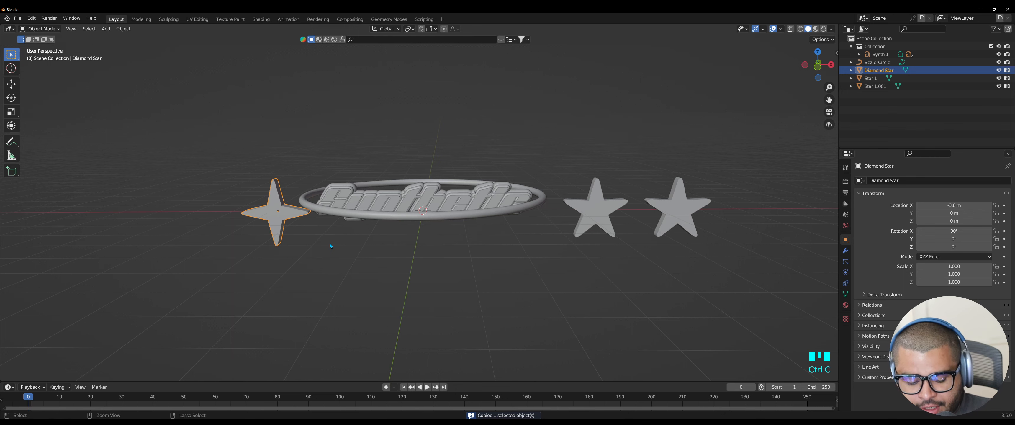
{"action": "key", "text": "ctrl+v"}
{"action": "left_click_drag", "start_coordinate": [967, 202], "coordinate": [918, 202]}
{"action": "left_click", "coordinate": [173, 199]}
Step: Add one more copy of each star type above its row, placing the five-pointed one at about X 5.2 m, Z 2.32 m
{"action": "left_click", "coordinate": [190, 209]}
{"action": "key", "text": "ctrl+c"}
{"action": "key", "text": "ctrl+v"}
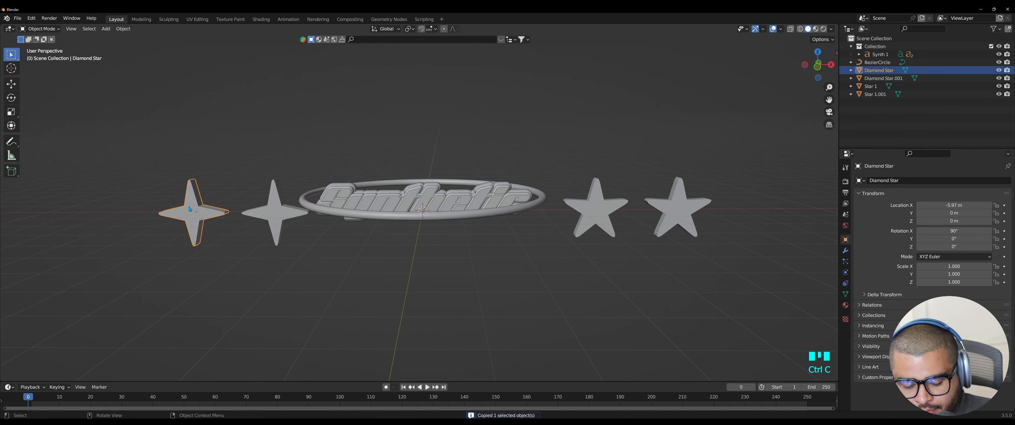
{"action": "left_click", "coordinate": [599, 211]}
{"action": "key", "text": "ctrl+c"}
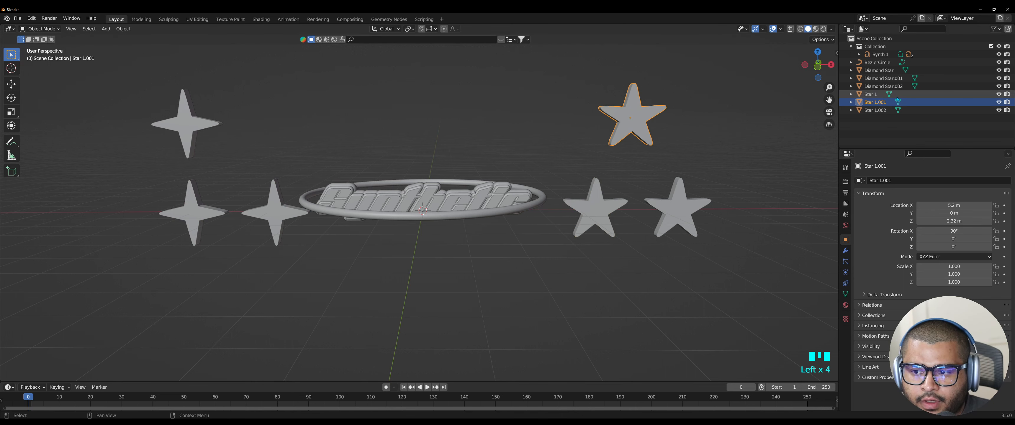
Step: Rename the five-pointed copies "Star 2" and "Star 3" and the four-pointed copies "Diamond Star 2" and "Diamond Star 3"
{"action": "double_click", "coordinate": [878, 102]}
{"action": "left_click", "coordinate": [895, 102]}
{"action": "left_click_drag", "start_coordinate": [883, 105], "coordinate": [875, 106]}
{"action": "key", "text": "BackSpace"}
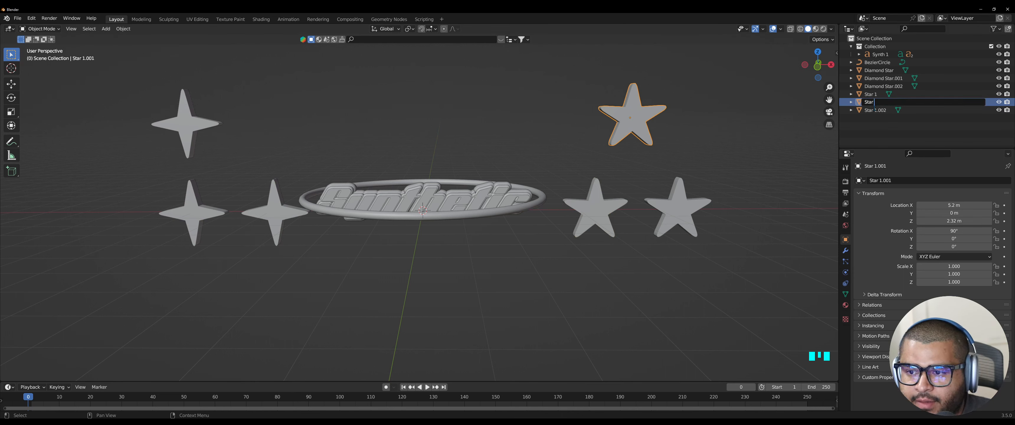
{"action": "type", "text": "2"}
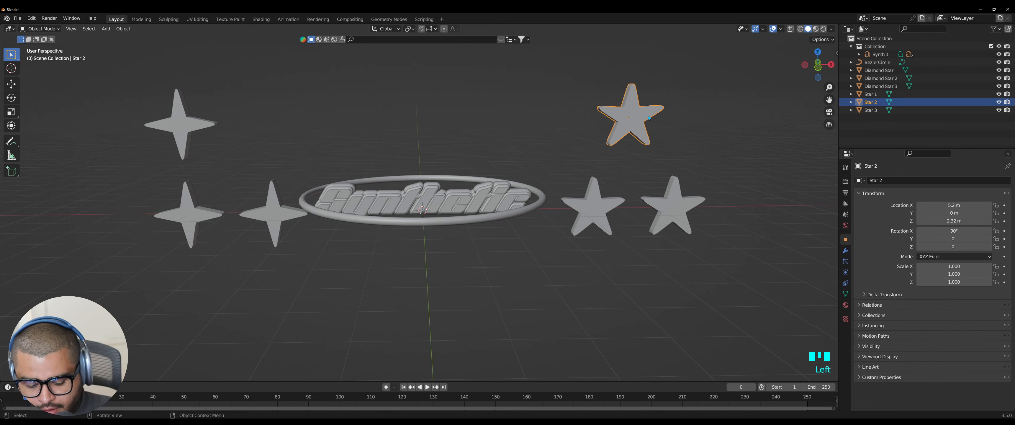
Step: Scale Star 2 to about 0.616 and move it to the ring's front at about X -0.15 m, Y -2.85 m, Z 0.28 m
{"action": "key", "text": "s"}
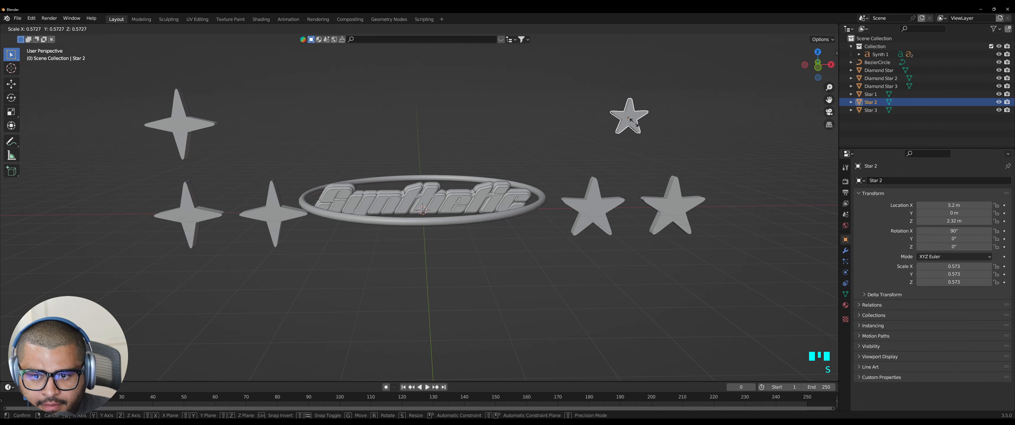
{"action": "left_click", "coordinate": [635, 124]}
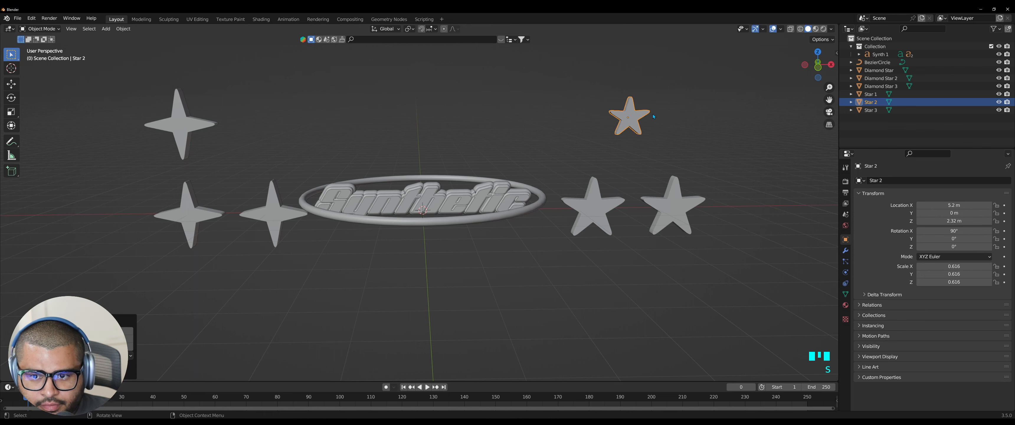
{"action": "left_click_drag", "start_coordinate": [636, 124], "coordinate": [421, 128]}
{"action": "left_click_drag", "start_coordinate": [954, 214], "coordinate": [894, 214]}
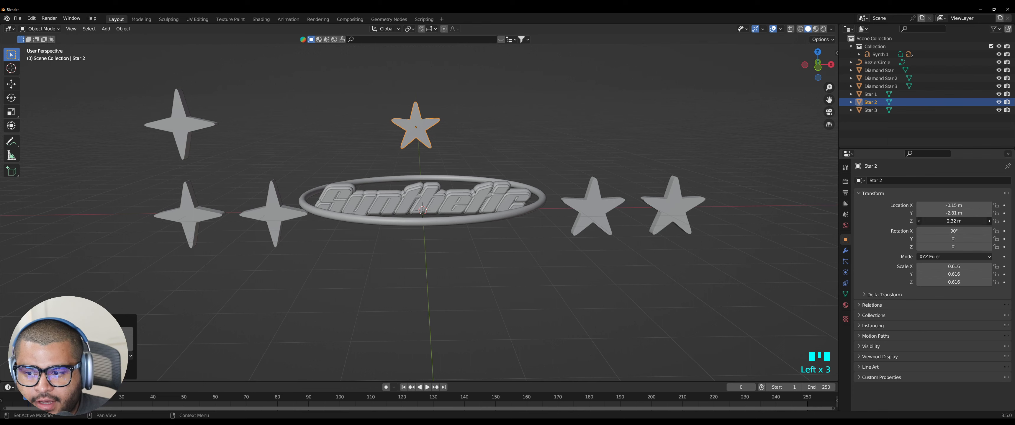
{"action": "left_click_drag", "start_coordinate": [954, 222], "coordinate": [901, 221]}
Step: Fine-tune Star 2's position against the ring's front edge to about Y -2.96 m and Z 0.41 m
{"action": "middle_click_drag", "start_coordinate": [536, 296], "coordinate": [700, 280]}
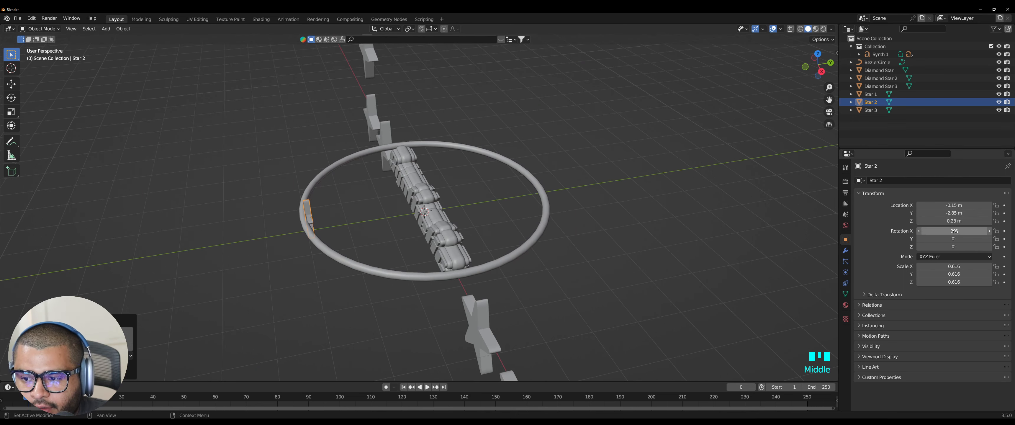
{"action": "left_click_drag", "start_coordinate": [954, 205], "coordinate": [949, 206]}
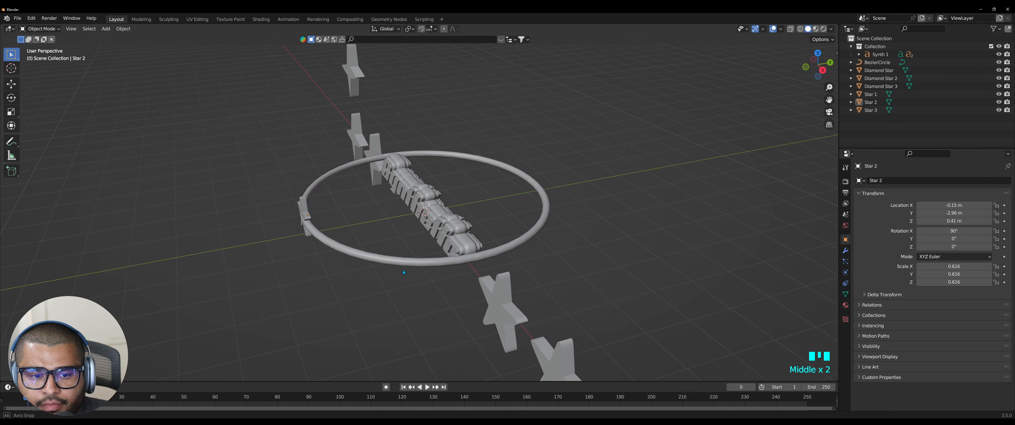
{"action": "left_click", "coordinate": [302, 197]}
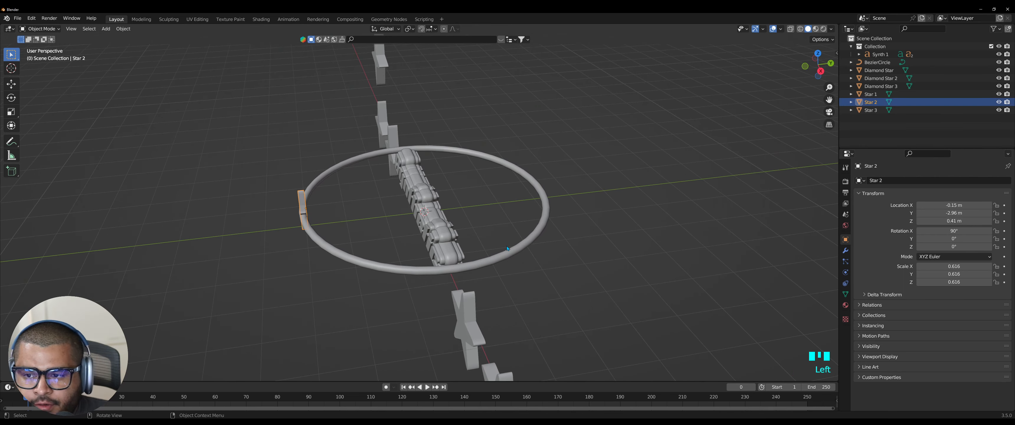
{"action": "middle_click_drag", "start_coordinate": [385, 260], "coordinate": [761, 254]}
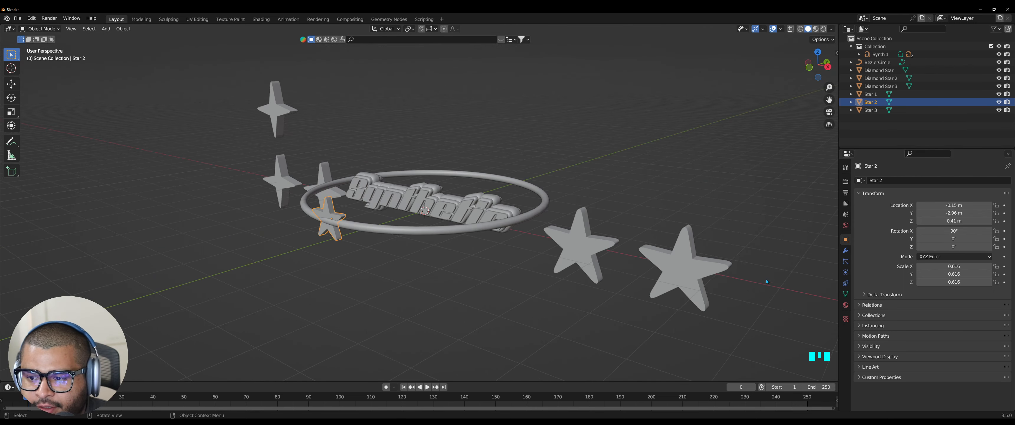
Step: Thicken Star 2 with a Z scale of about 1.256 and shift it to about X -0.14 m, Y -2.89 m on the ring
{"action": "left_click_drag", "start_coordinate": [954, 282], "coordinate": [978, 282]}
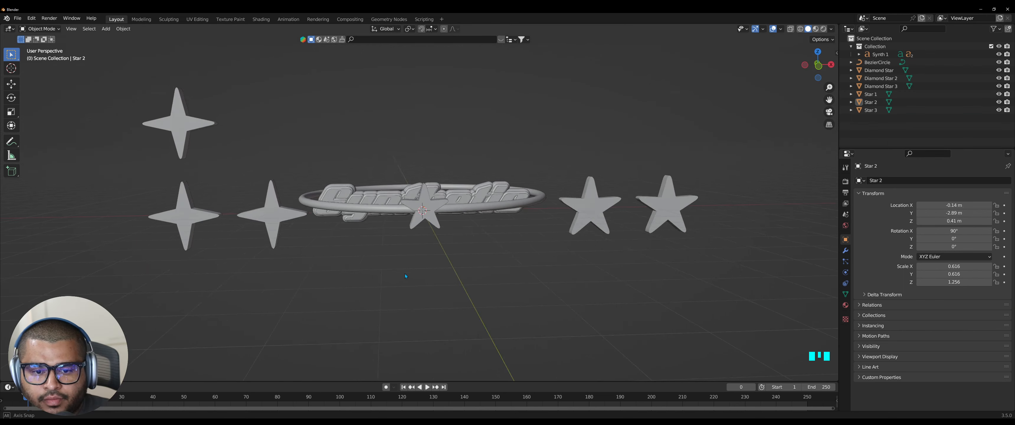
{"action": "middle_click_drag", "start_coordinate": [405, 274], "coordinate": [402, 274]}
{"action": "scroll", "coordinate": [447, 211], "scroll_direction": "up", "scroll_amount": 4}
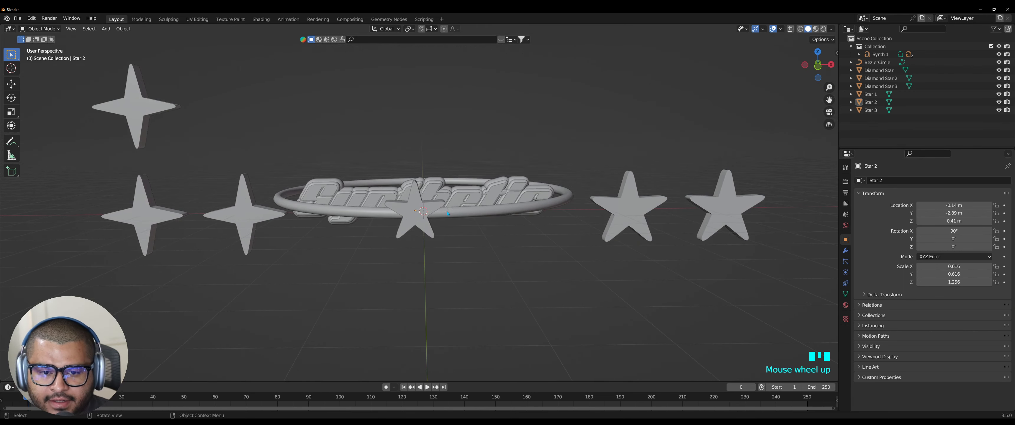
{"action": "left_click", "coordinate": [446, 211]}
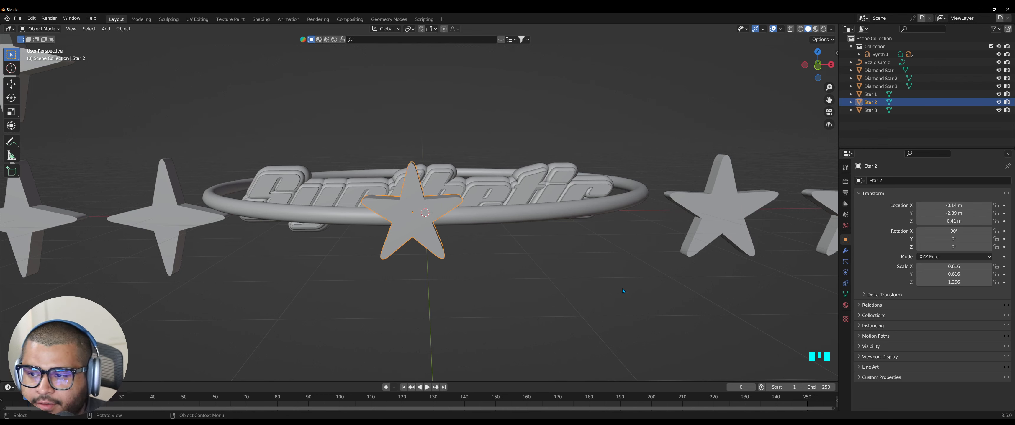
Step: Parent Star 2 to the ring curve with Follow Path and preview the animation
{"action": "left_click", "coordinate": [513, 216], "text": "shift"}
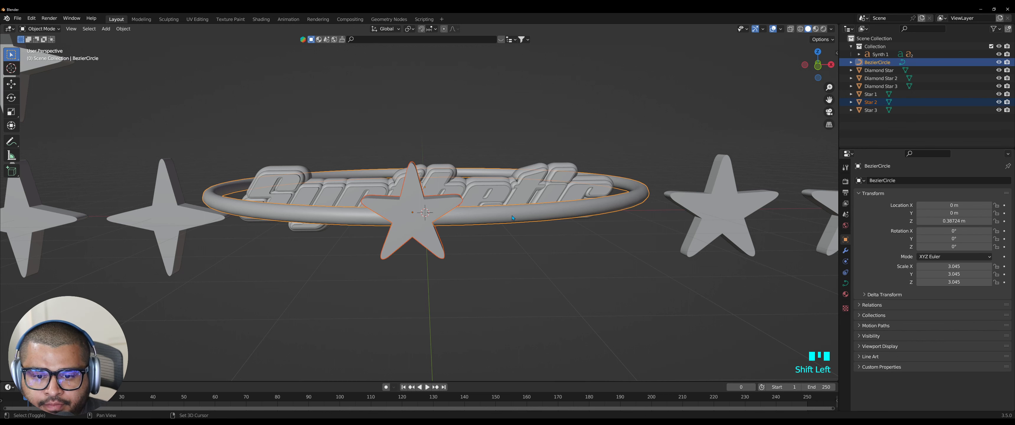
{"action": "right_click", "coordinate": [513, 218]}
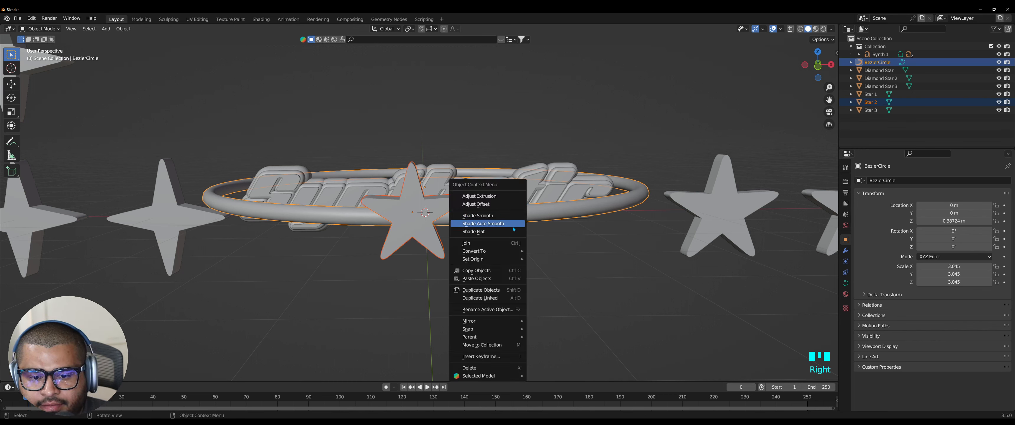
{"action": "mouse_move", "coordinate": [506, 338]}
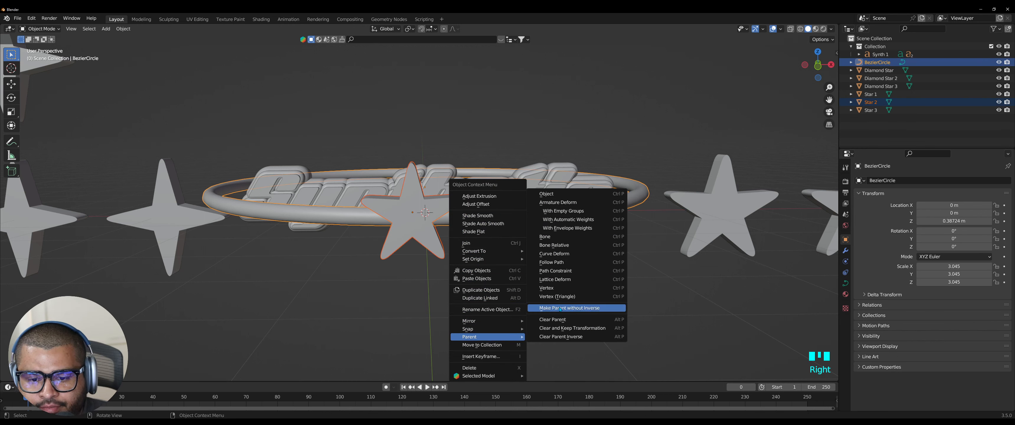
{"action": "left_click", "coordinate": [577, 263]}
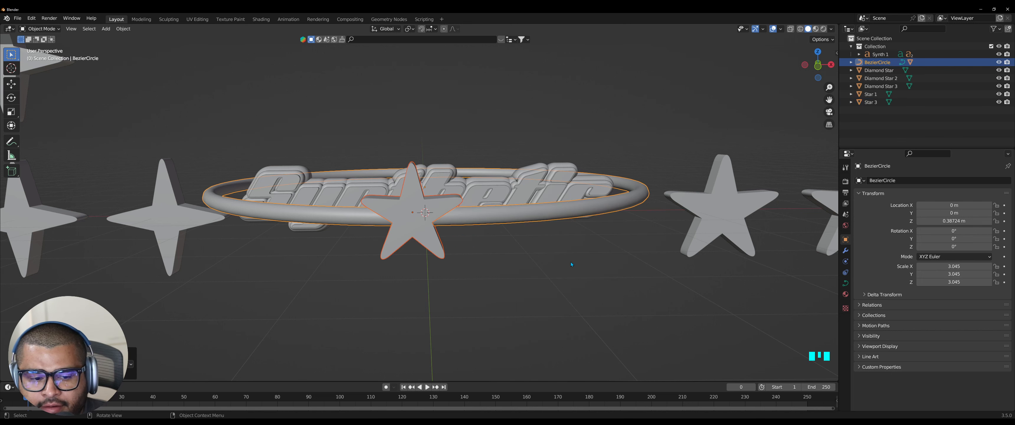
{"action": "key", "text": "space"}
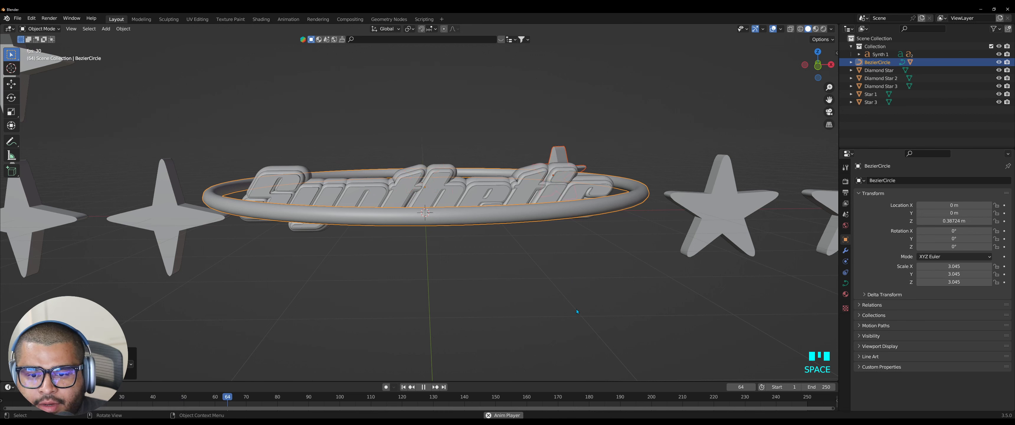
{"action": "key", "text": "Escape"}
{"action": "left_click", "coordinate": [644, 275]}
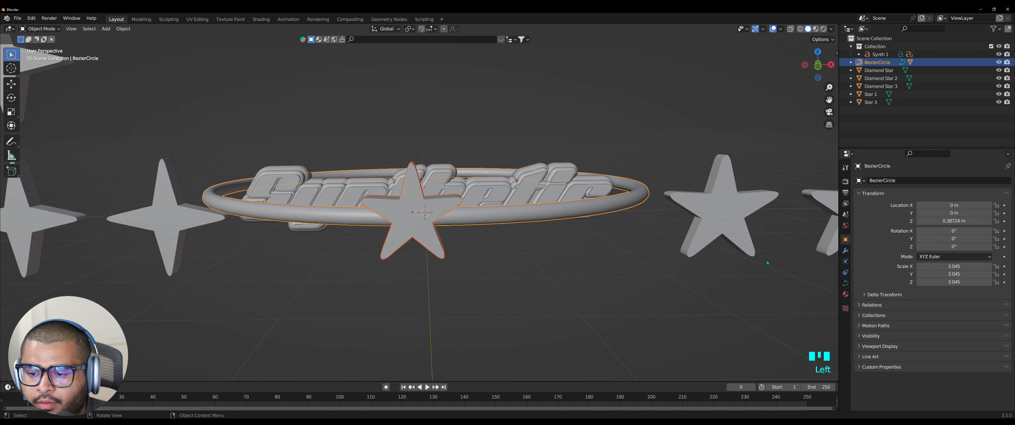
Step: Set the ring curve's path animation length to 600 frames and play the animation back
{"action": "left_click", "coordinate": [845, 283]}
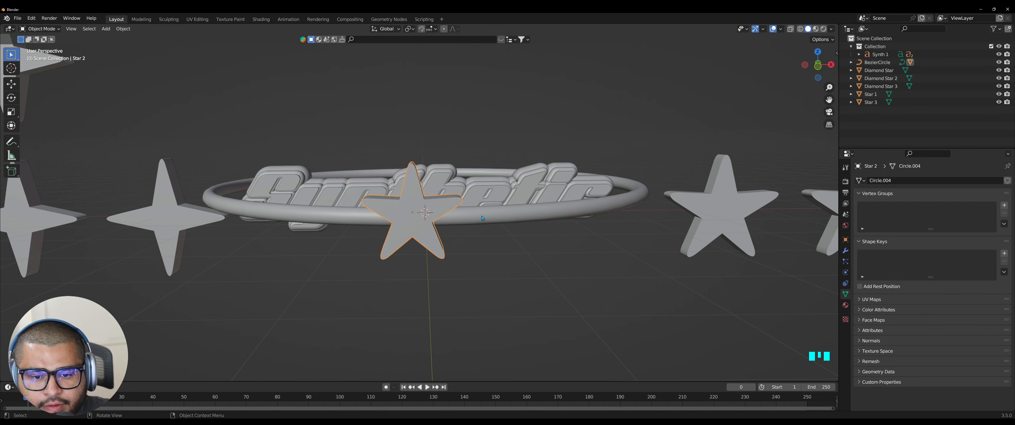
{"action": "left_click", "coordinate": [481, 216]}
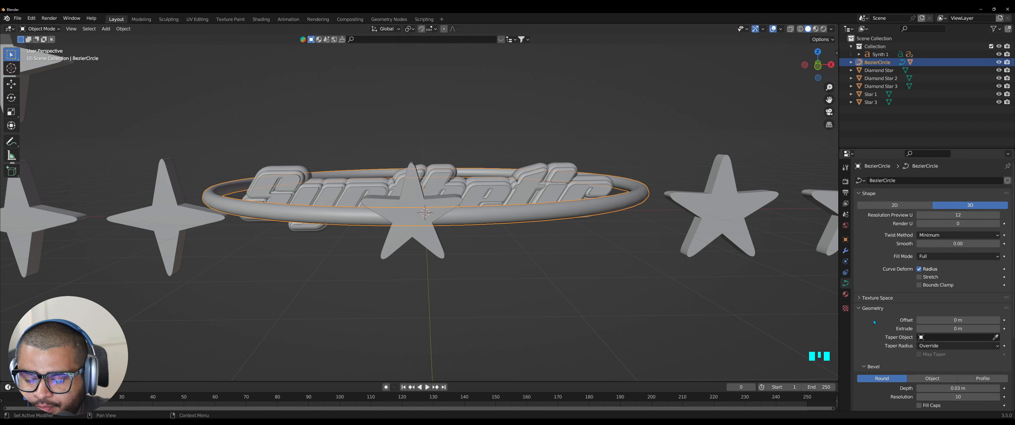
{"action": "scroll", "coordinate": [874, 321], "scroll_direction": "down", "scroll_amount": 5}
{"action": "scroll", "coordinate": [871, 334], "scroll_direction": "down", "scroll_amount": 1}
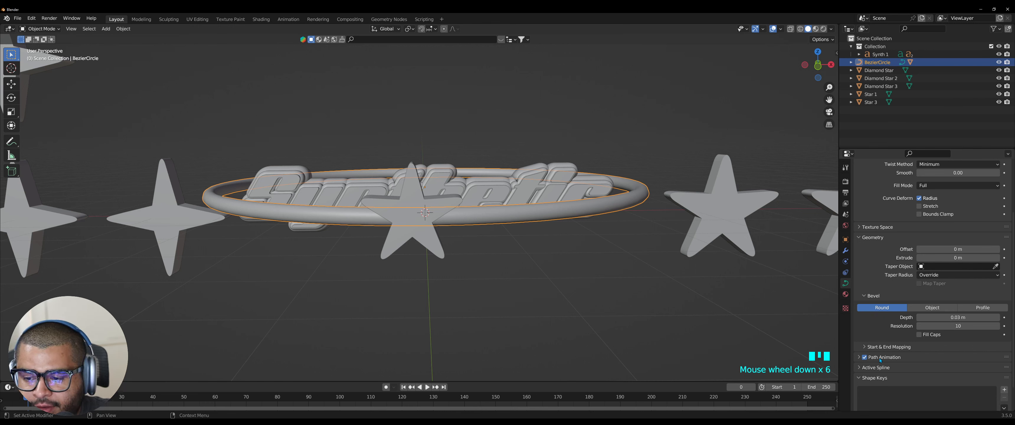
{"action": "left_click", "coordinate": [859, 357]}
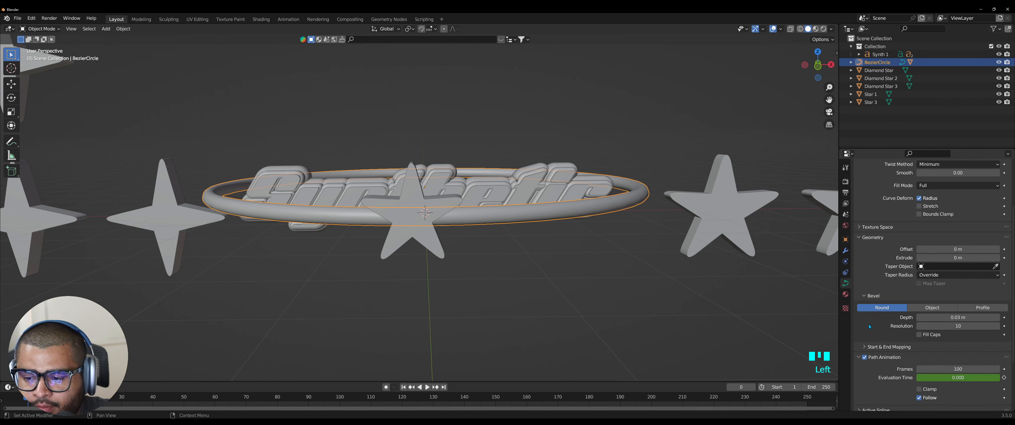
{"action": "scroll", "coordinate": [869, 325], "scroll_direction": "down", "scroll_amount": 3}
{"action": "left_click_drag", "start_coordinate": [961, 334], "coordinate": [985, 333]}
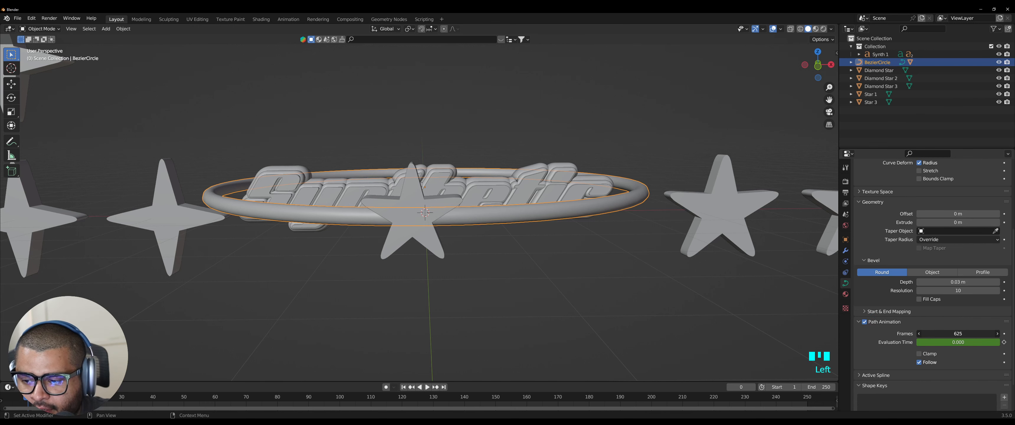
{"action": "left_click", "coordinate": [961, 334]}
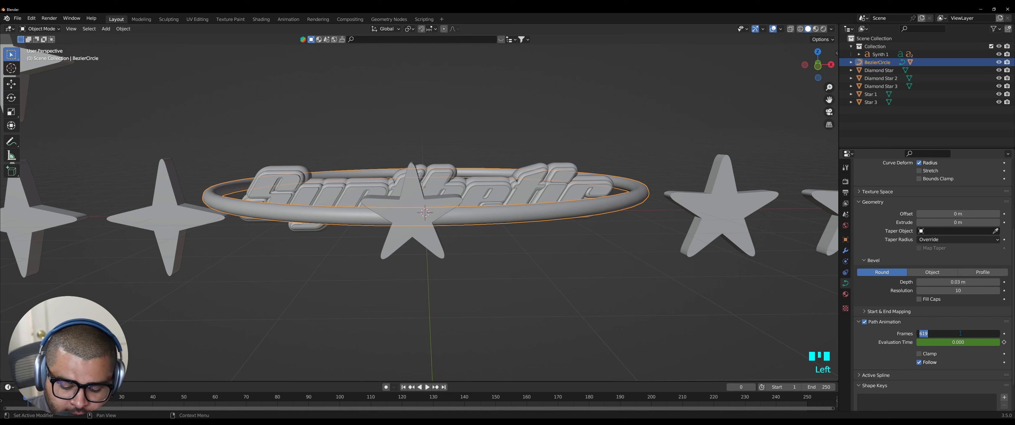
{"action": "type", "text": "600"}
{"action": "key", "text": "Return"}
{"action": "key", "text": "space"}
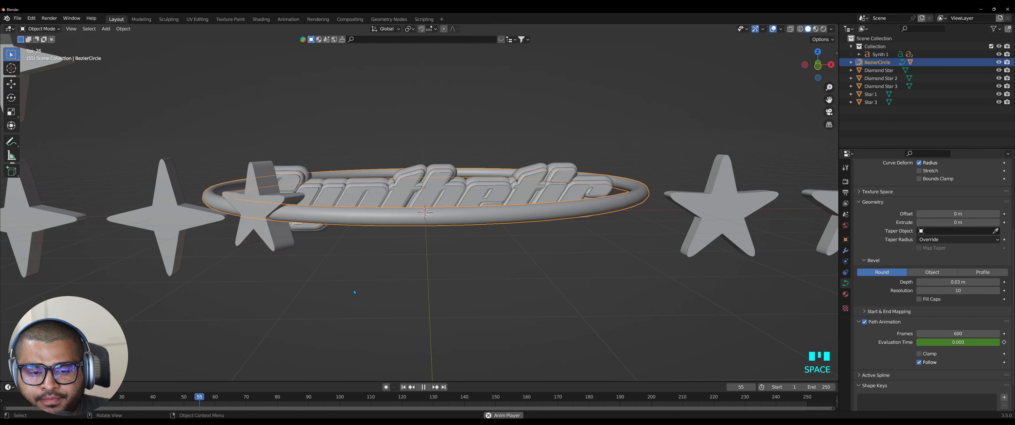
Step: Move Diamond Star to the ring's back at about X 0.26 m, Y 3.21 m, Z 0.54 m with a Z scale of about 1.15
{"action": "left_click", "coordinate": [137, 109]}
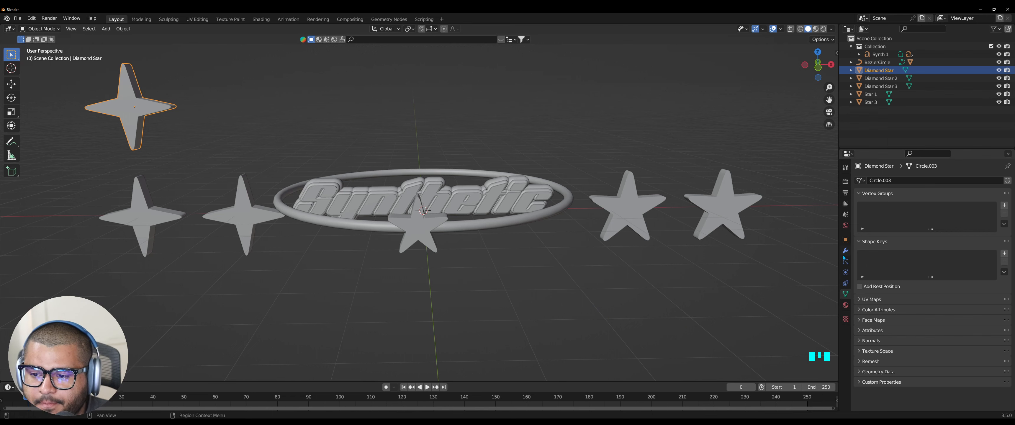
{"action": "left_click", "coordinate": [845, 240]}
{"action": "left_click_drag", "start_coordinate": [954, 205], "coordinate": [992, 205]}
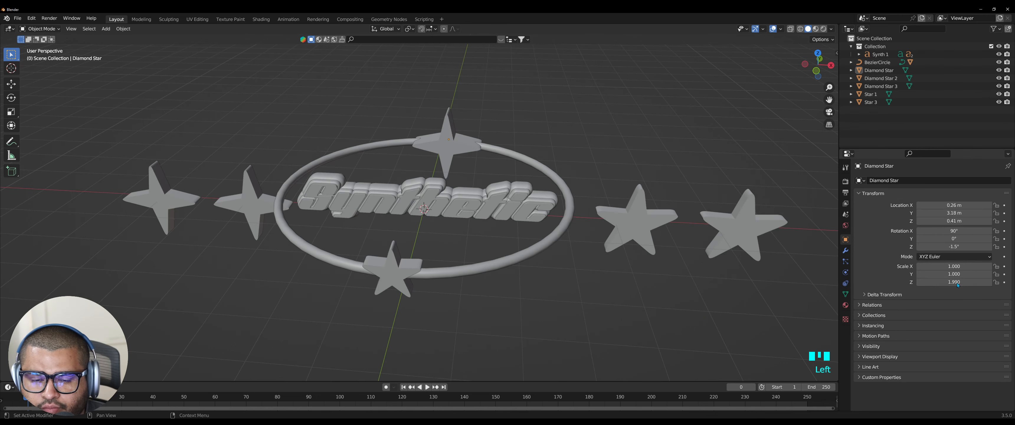
{"action": "key", "text": "ctrl+z"}
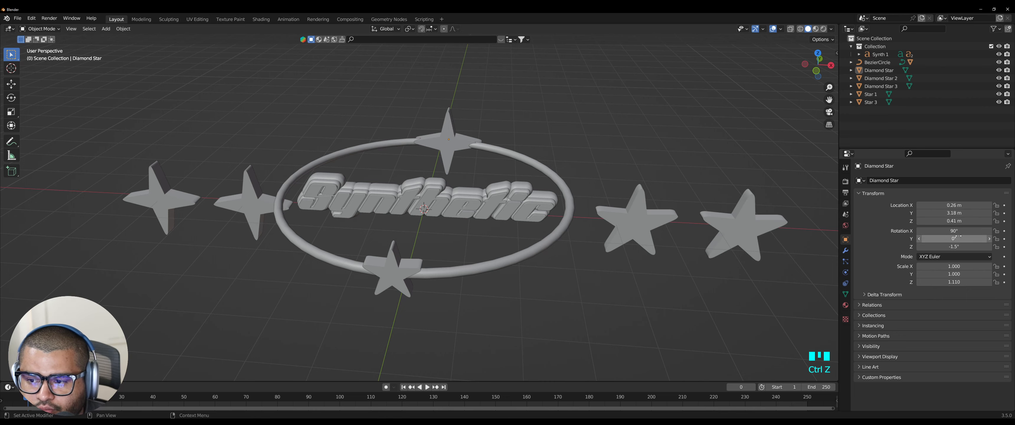
{"action": "middle_click_drag", "start_coordinate": [595, 292], "coordinate": [512, 252]}
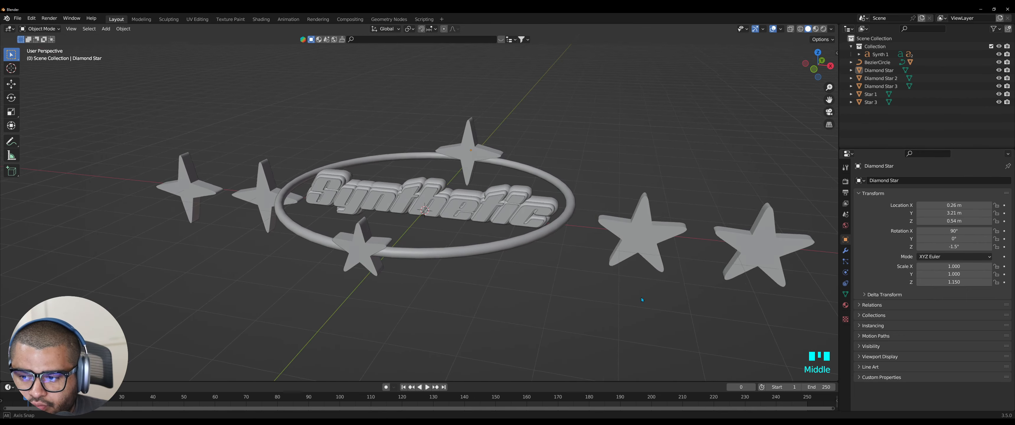
Step: Parent Diamond Star to the ring curve with Follow Path and preview the animation
{"action": "left_click", "coordinate": [483, 227]}
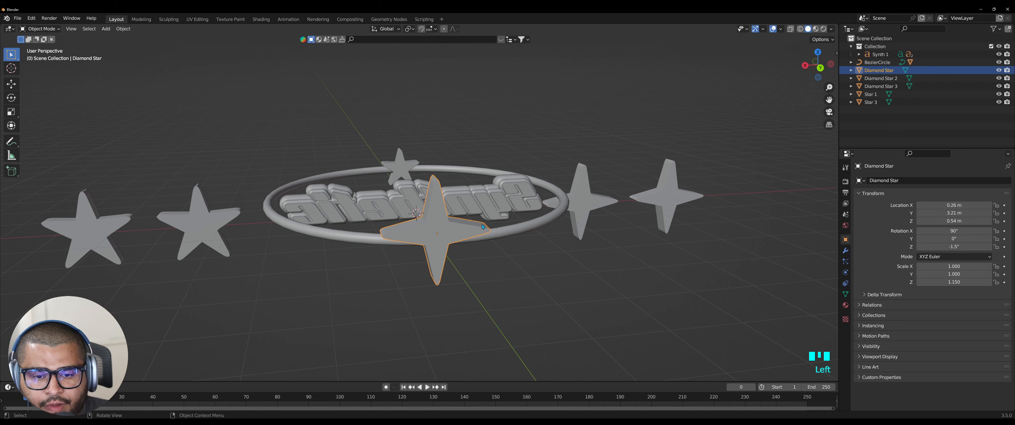
{"action": "left_click", "coordinate": [516, 227], "text": "shift"}
{"action": "right_click", "coordinate": [516, 227]}
{"action": "mouse_move", "coordinate": [516, 227]}
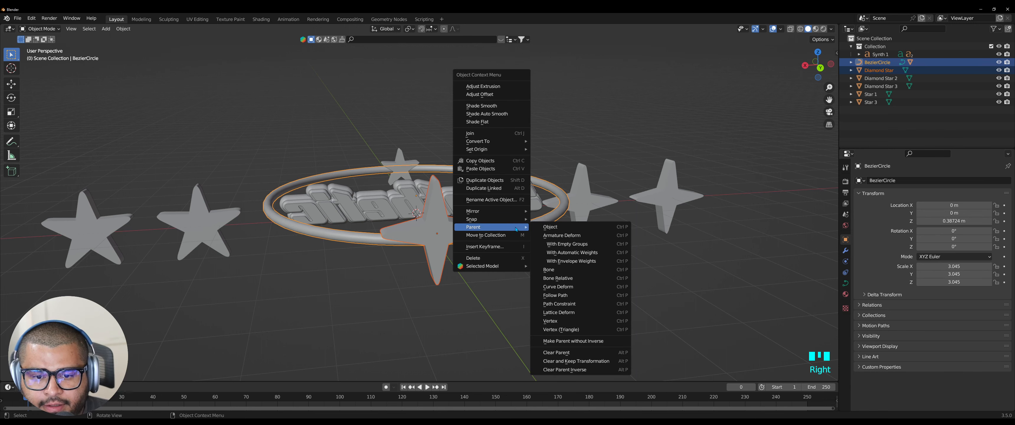
{"action": "left_click", "coordinate": [566, 297]}
{"action": "key", "text": "space"}
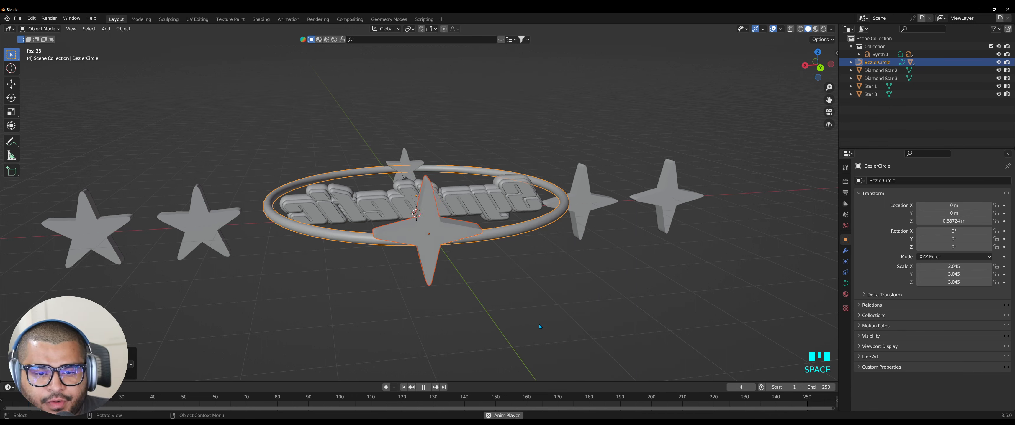
{"action": "left_click", "coordinate": [489, 329]}
{"action": "middle_click_drag", "start_coordinate": [489, 329], "coordinate": [259, 353]}
{"action": "key", "text": "Escape"}
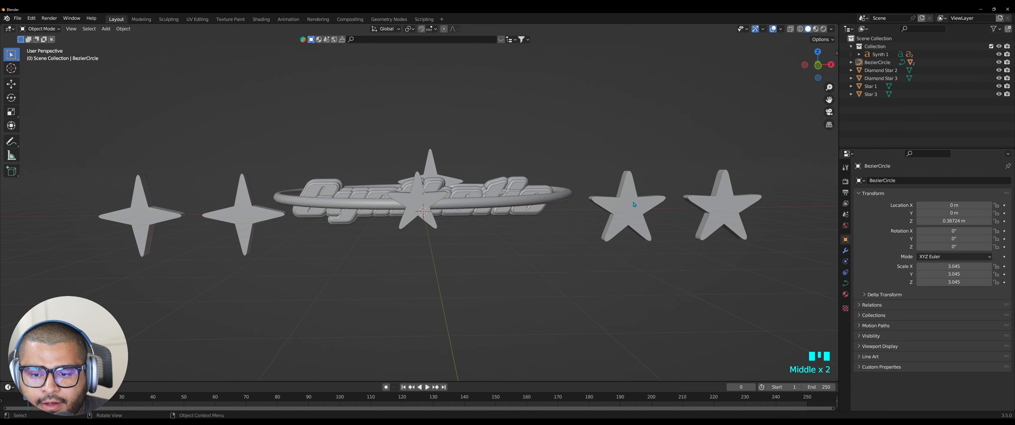
Step: Shrink Star 3 to a scale of about 0.326 and place it at about X 2.61 m, Y 0.37 m, Z 1.93 m
{"action": "left_click", "coordinate": [627, 209]}
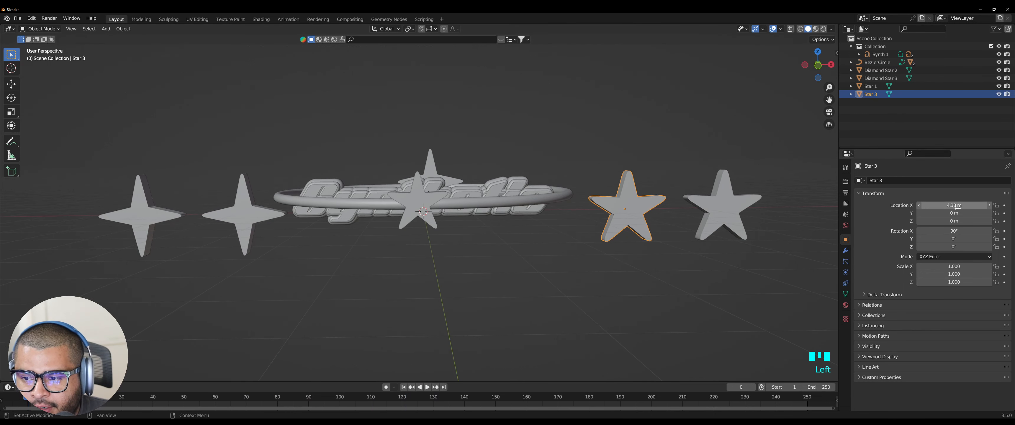
{"action": "left_click_drag", "start_coordinate": [954, 205], "coordinate": [988, 222]}
{"action": "middle_click_drag", "start_coordinate": [629, 304], "coordinate": [796, 266]}
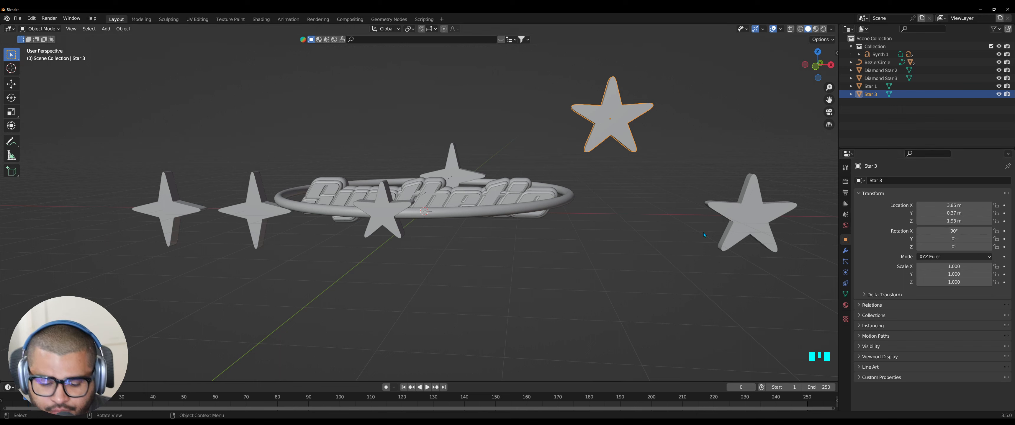
{"action": "key", "text": "s"}
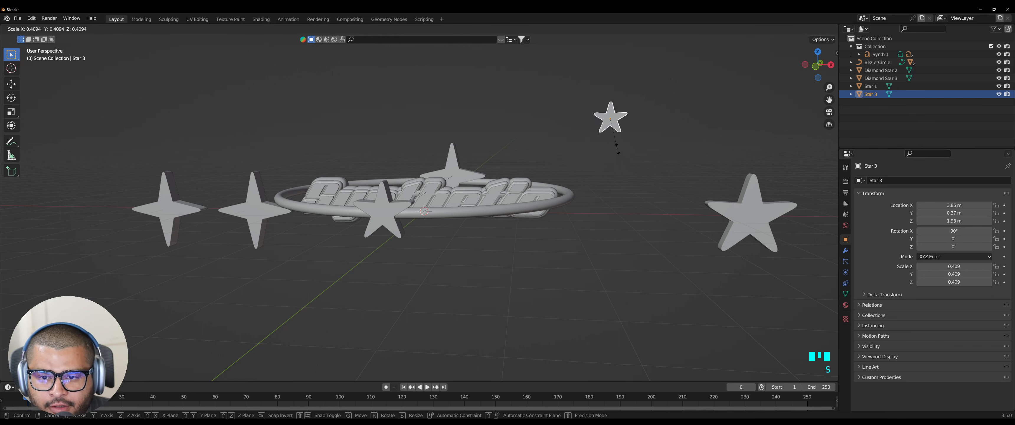
{"action": "left_click", "coordinate": [615, 144]}
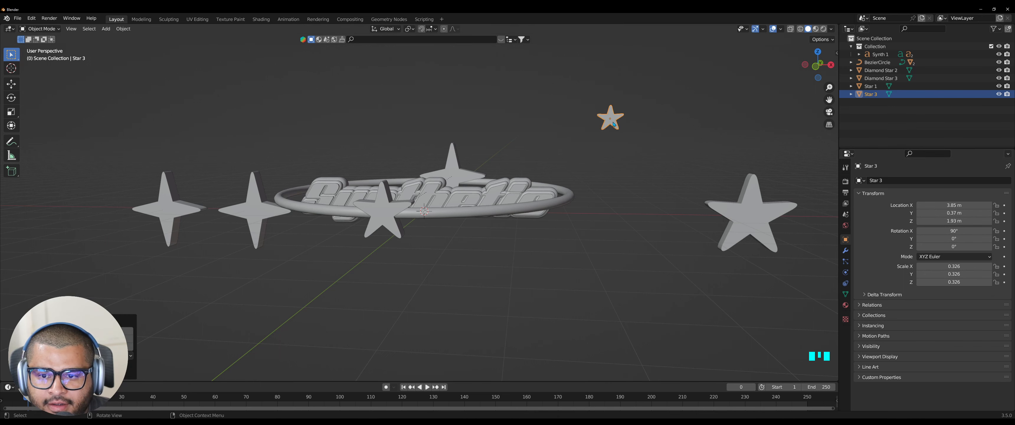
{"action": "left_click_drag", "start_coordinate": [954, 205], "coordinate": [938, 206]}
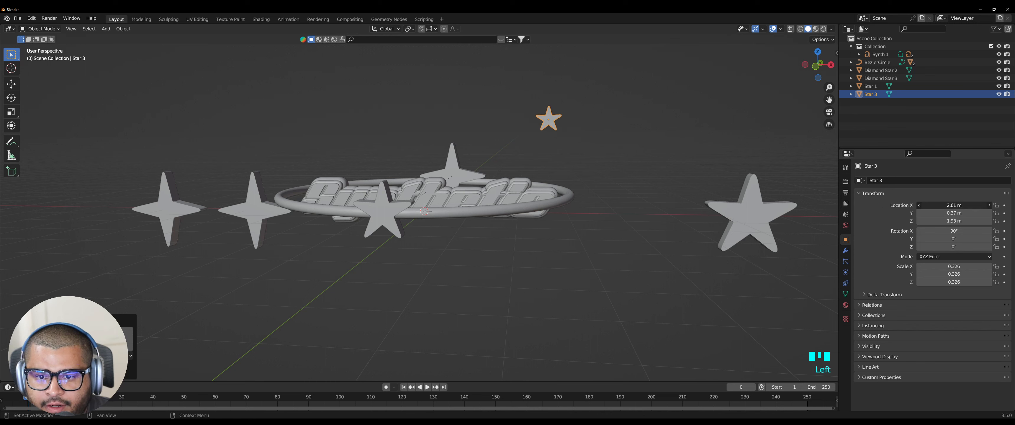
Step: Move Star 1 to about X -3.96 m, Z -0.53 m and scale it down uniformly
{"action": "left_click", "coordinate": [761, 217]}
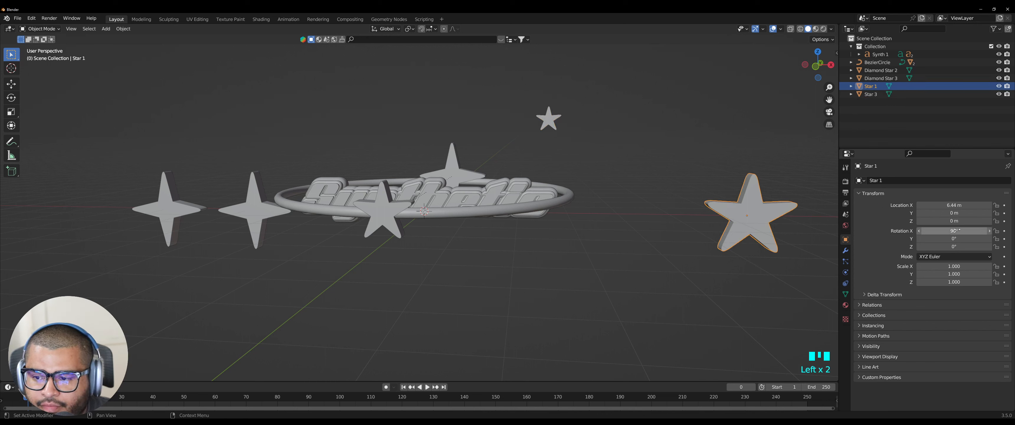
{"action": "left_click_drag", "start_coordinate": [959, 206], "coordinate": [890, 206]}
{"action": "left_click_drag", "start_coordinate": [955, 206], "coordinate": [957, 205]}
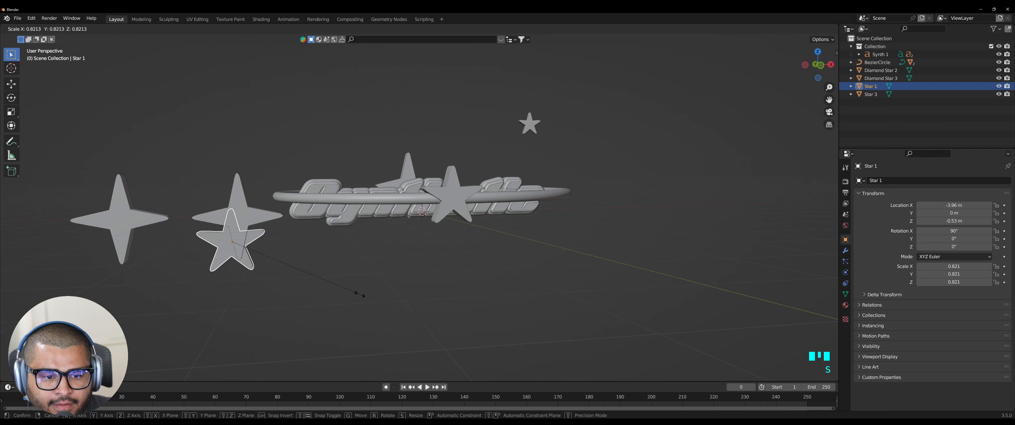
{"action": "left_click", "coordinate": [281, 265]}
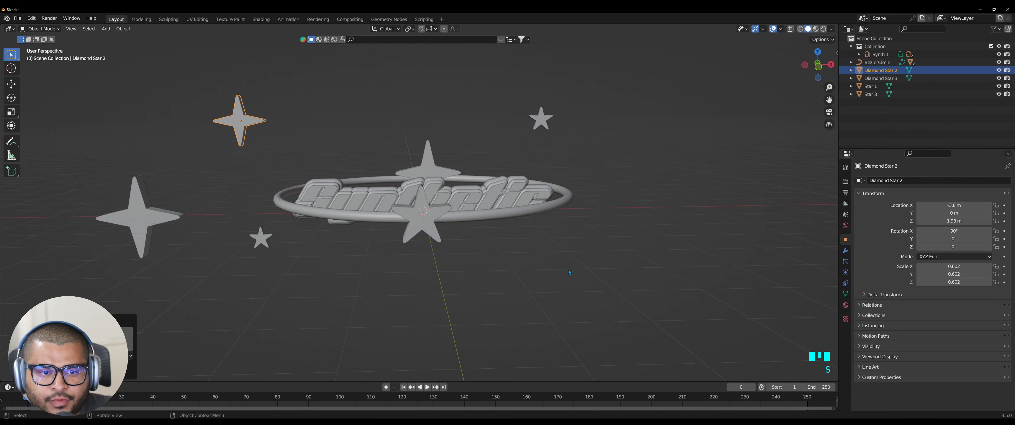
Step: Move Diamond Star 3 to the opposite side of the ring at about X 3.72 m and scale it to about 0.495
{"action": "middle_click_drag", "start_coordinate": [569, 270], "coordinate": [552, 269]}
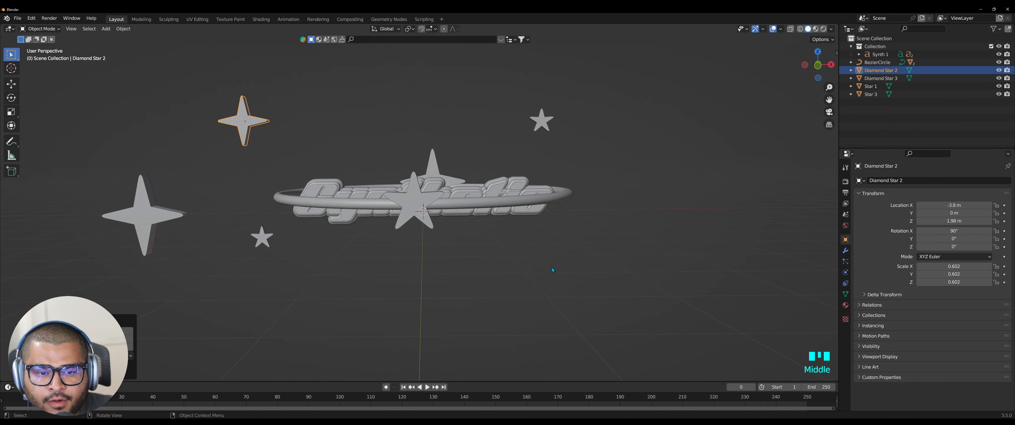
{"action": "left_click", "coordinate": [155, 228]}
{"action": "left_click_drag", "start_coordinate": [950, 206], "coordinate": [990, 206]}
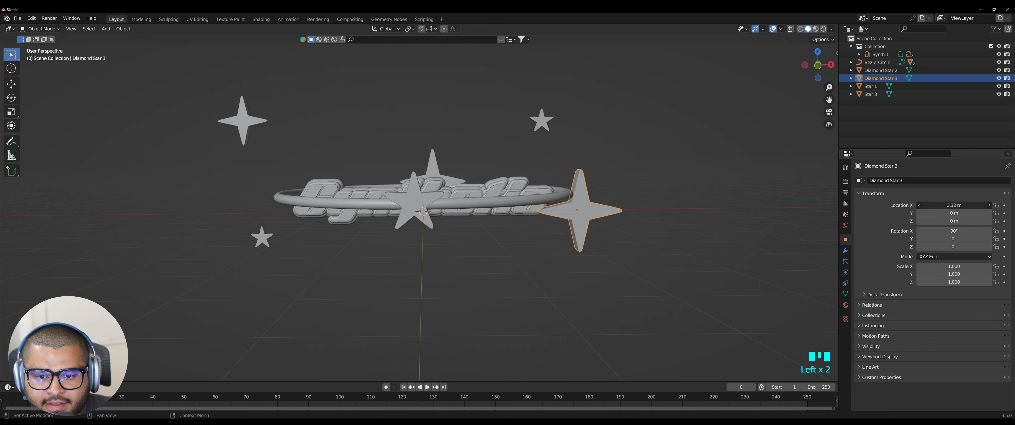
{"action": "left_click_drag", "start_coordinate": [990, 206], "coordinate": [992, 206]}
{"action": "middle_click_drag", "start_coordinate": [631, 286], "coordinate": [615, 289]}
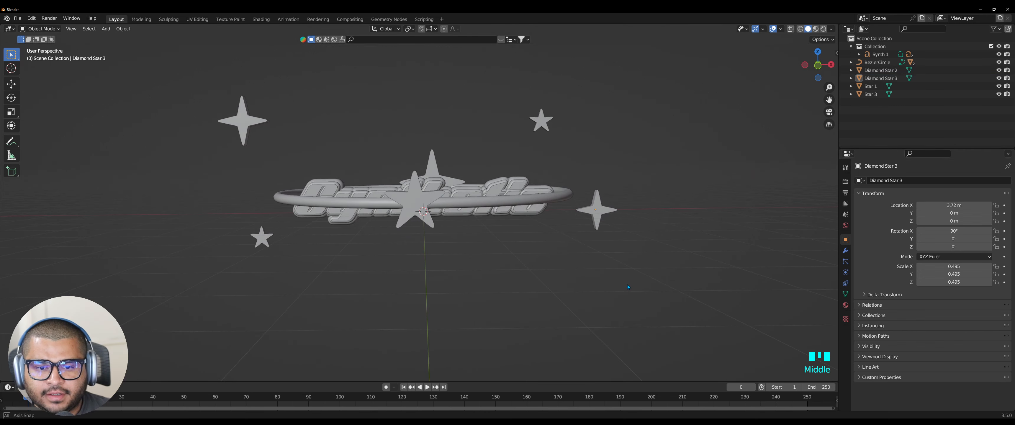
Step: Preview the stars travelling along the tilted ring and stop the playback
{"action": "scroll", "coordinate": [614, 289], "scroll_direction": "down", "scroll_amount": 1}
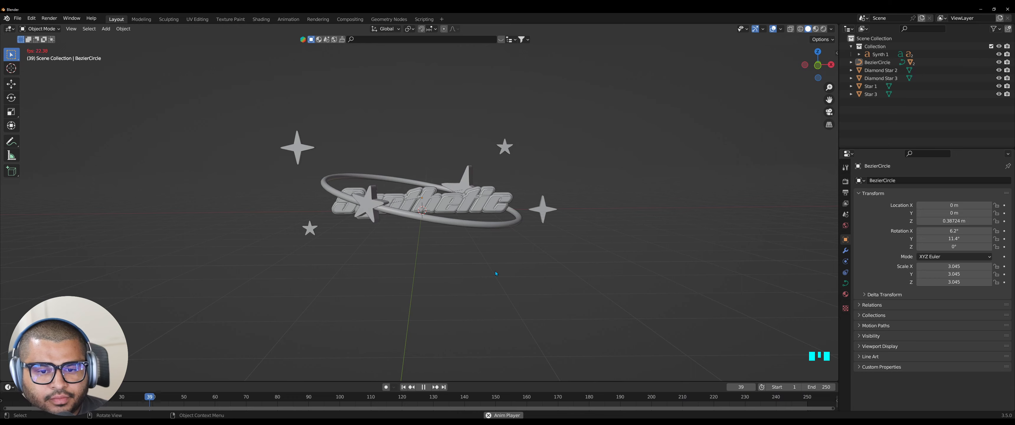
{"action": "key", "text": "space"}
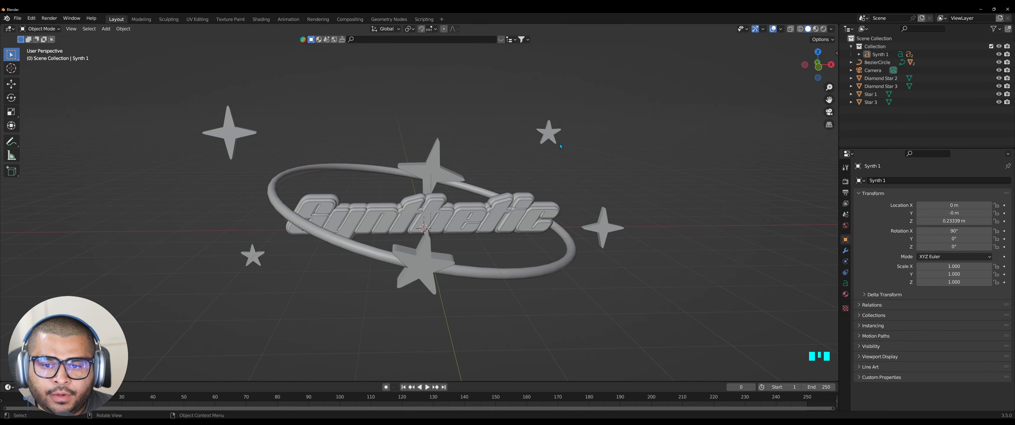
Step: Parent Star 3 to the Synthetic text using the Object parenting option and clear the selection
{"action": "middle_click_drag", "start_coordinate": [274, 130], "coordinate": [627, 129]}
{"action": "left_click", "coordinate": [552, 134]}
{"action": "middle_click_drag", "start_coordinate": [680, 184], "coordinate": [678, 179]}
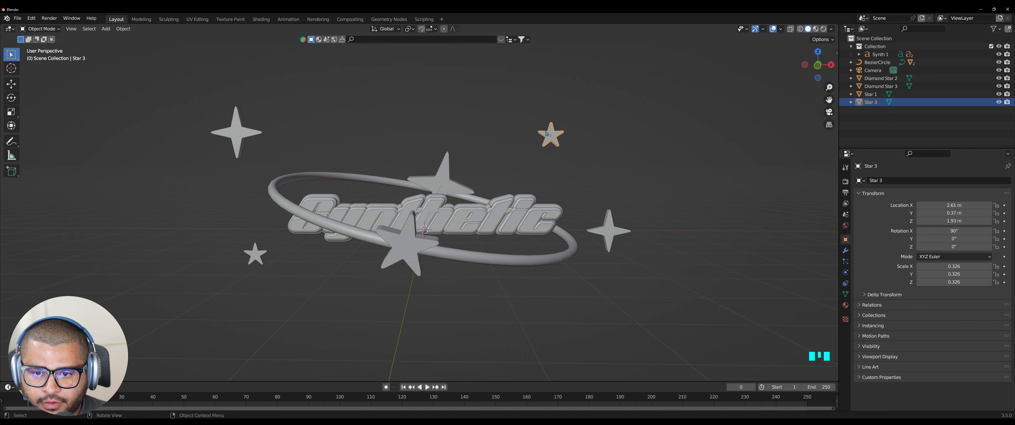
{"action": "left_click", "coordinate": [516, 221], "text": "shift"}
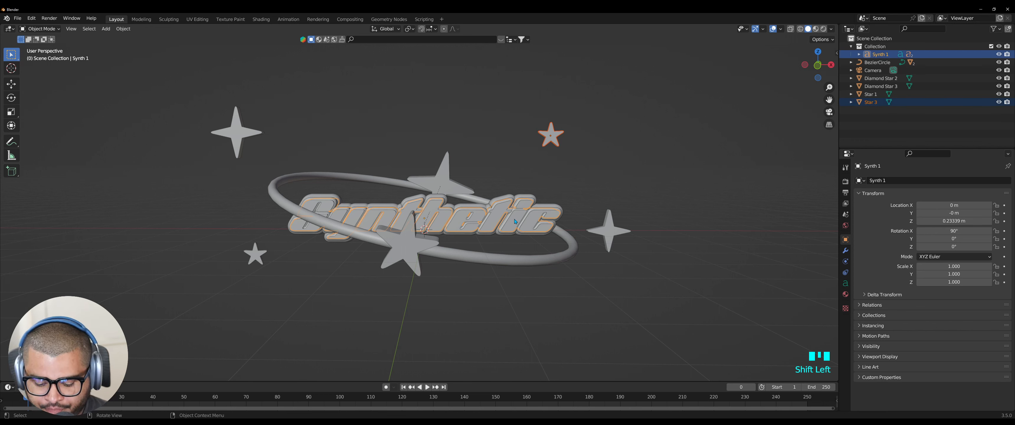
{"action": "key", "text": "ctrl+p"}
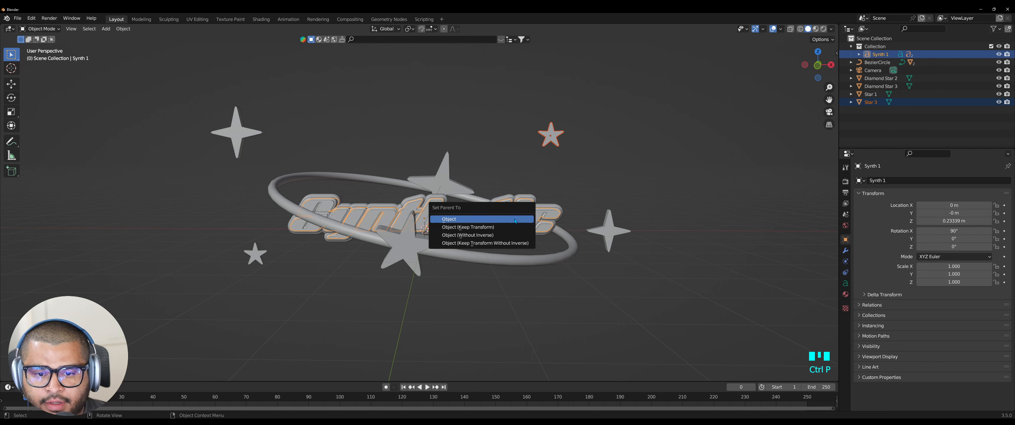
{"action": "left_click", "coordinate": [516, 220]}
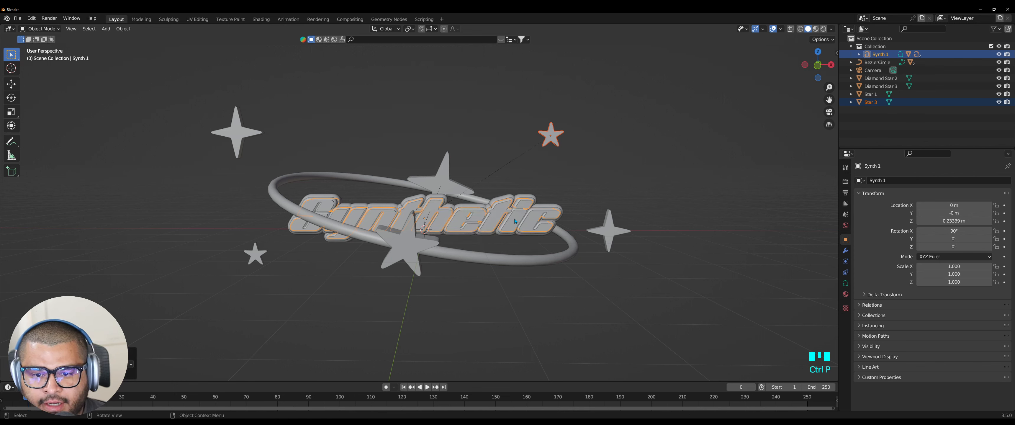
{"action": "left_click", "coordinate": [677, 187]}
Step: Test the parenting by rotating the Synthetic text to about 103° around X, and undo that rotation
{"action": "left_click", "coordinate": [546, 220]}
{"action": "left_click_drag", "start_coordinate": [955, 232], "coordinate": [1005, 231]}
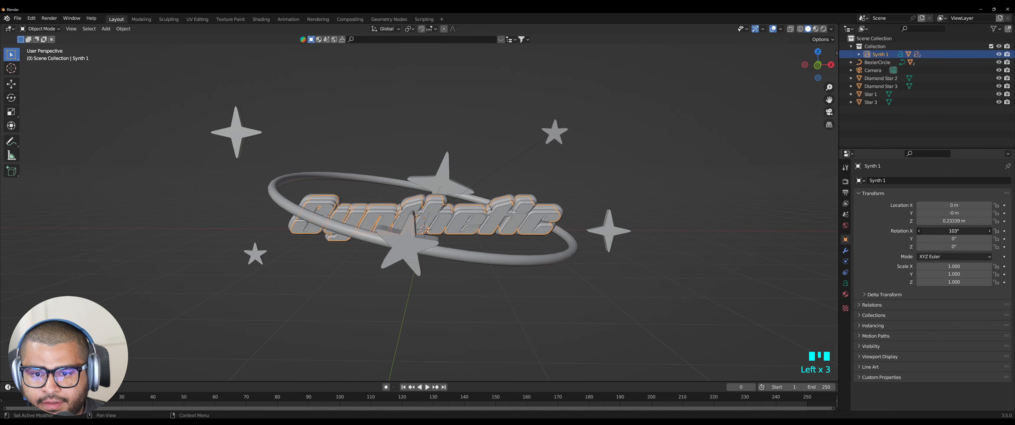
{"action": "key", "text": "ctrl+z"}
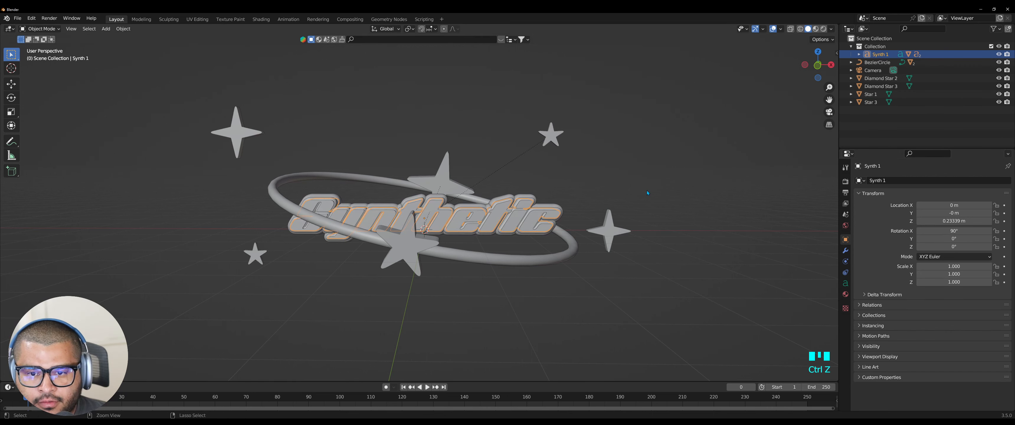
{"action": "left_click", "coordinate": [609, 185]}
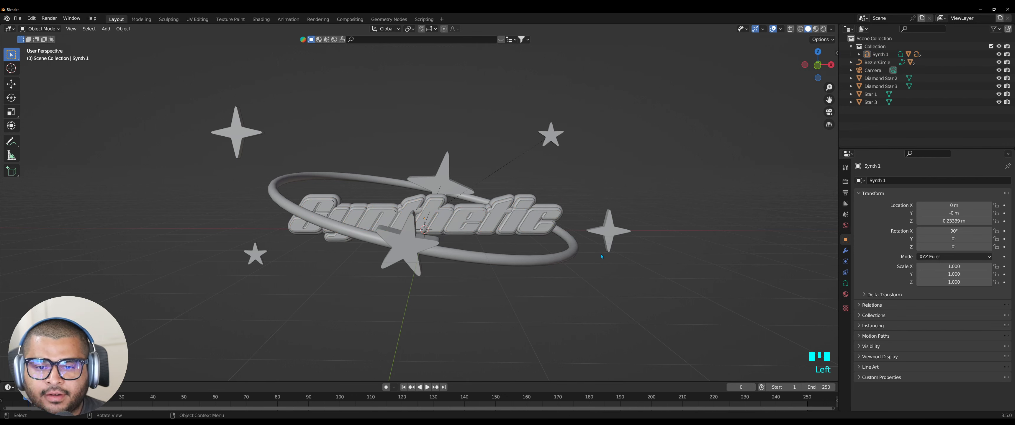
Step: Parent Diamond Star 3 to the Synthetic text as an Object parent
{"action": "left_click", "coordinate": [610, 233]}
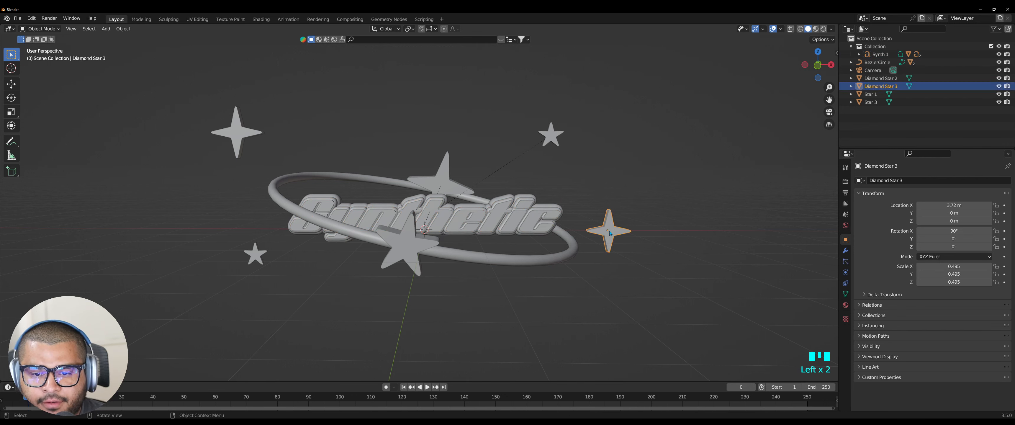
{"action": "left_click", "coordinate": [527, 222], "text": "shift"}
{"action": "key", "text": "ctrl+p"}
{"action": "left_click", "coordinate": [527, 221]}
{"action": "left_click", "coordinate": [725, 176]}
Step: Make the Synthetic text the Object parent of Star 1
{"action": "left_click", "coordinate": [254, 258]}
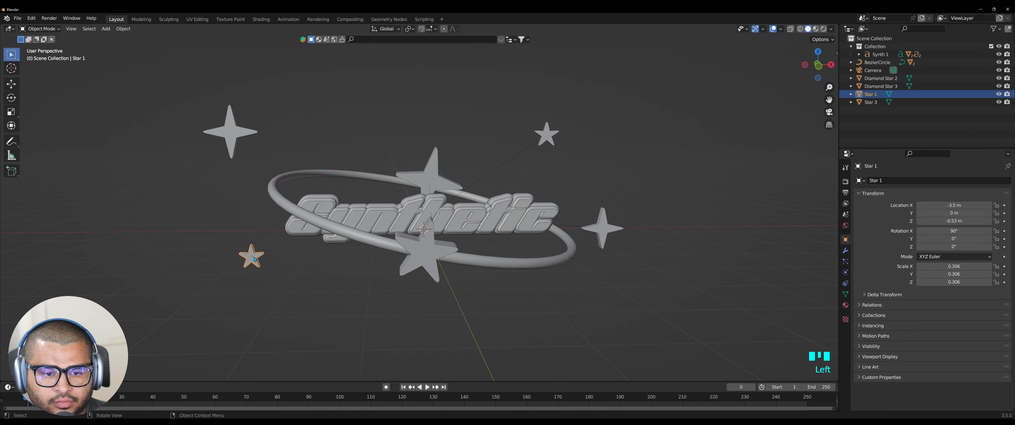
{"action": "left_click", "coordinate": [370, 219], "text": "shift"}
{"action": "key", "text": "ctrl+p"}
{"action": "left_click", "coordinate": [370, 218]}
Step: Parent Diamond Star 2 to the Synthetic text with the Object option
{"action": "left_click", "coordinate": [231, 133]}
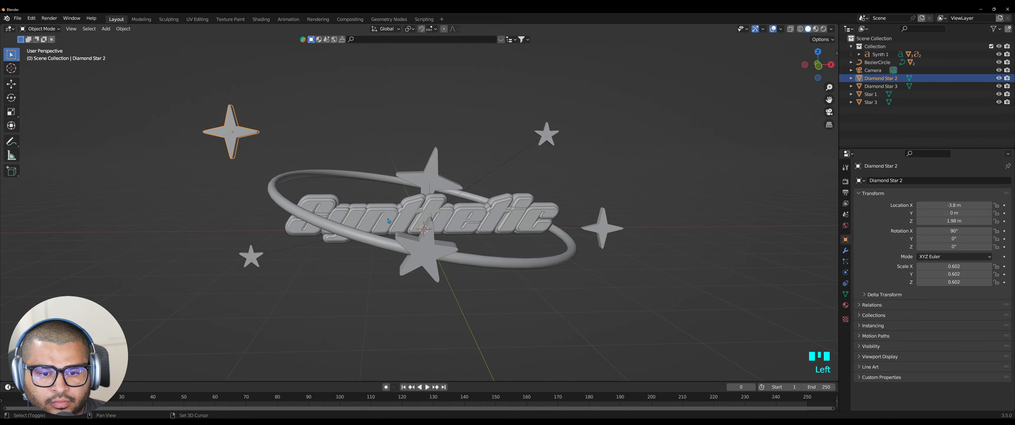
{"action": "left_click", "coordinate": [388, 219], "text": "shift"}
{"action": "key", "text": "ctrl+p"}
{"action": "left_click", "coordinate": [388, 219]}
Step: Try tilting the Synthetic text around X to check that the parented stars follow, and cancel the rotation
{"action": "mouse_move", "coordinate": [954, 231]}
{"action": "left_mouse_down"}
{"action": "mouse_move", "coordinate": [944, 231]}
{"action": "mouse_move", "coordinate": [955, 231]}
{"action": "left_mouse_up"}
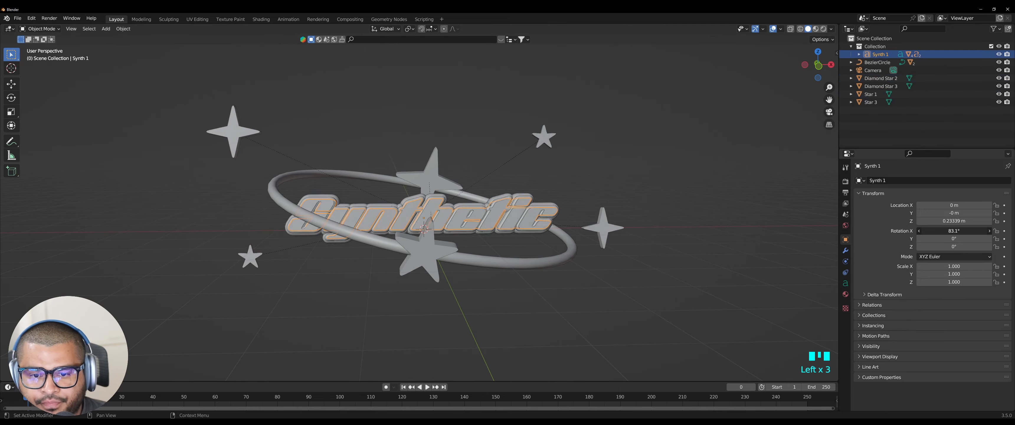
{"action": "right_click", "coordinate": [955, 231]}
{"action": "left_click", "coordinate": [677, 313]}
{"action": "mouse_move", "coordinate": [677, 312]}
{"action": "middle_mouse_down"}
{"action": "mouse_move", "coordinate": [630, 325]}
{"action": "mouse_move", "coordinate": [685, 326]}
{"action": "mouse_move", "coordinate": [671, 310]}
{"action": "middle_mouse_up"}
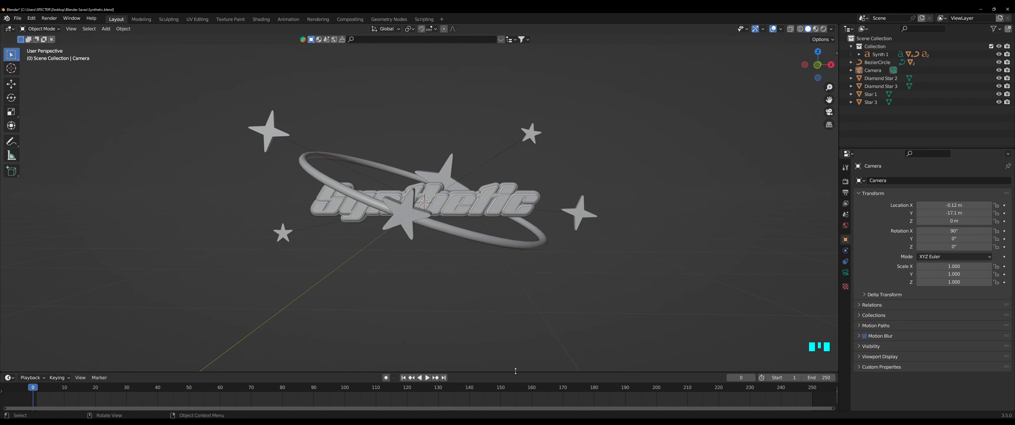
Step: Enlarge the timeline area, set the animation's end frame to 600 and fit the whole frame range in view
{"action": "left_click_drag", "start_coordinate": [514, 373], "coordinate": [514, 317]}
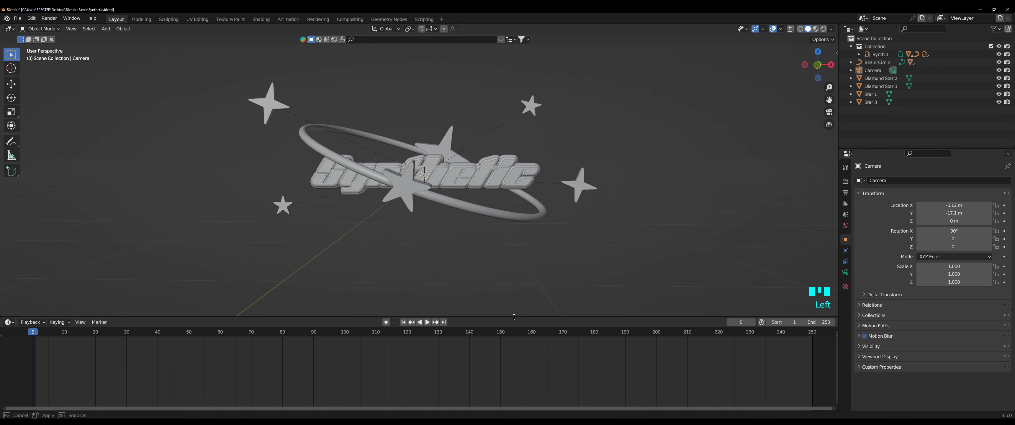
{"action": "double_click", "coordinate": [823, 322]}
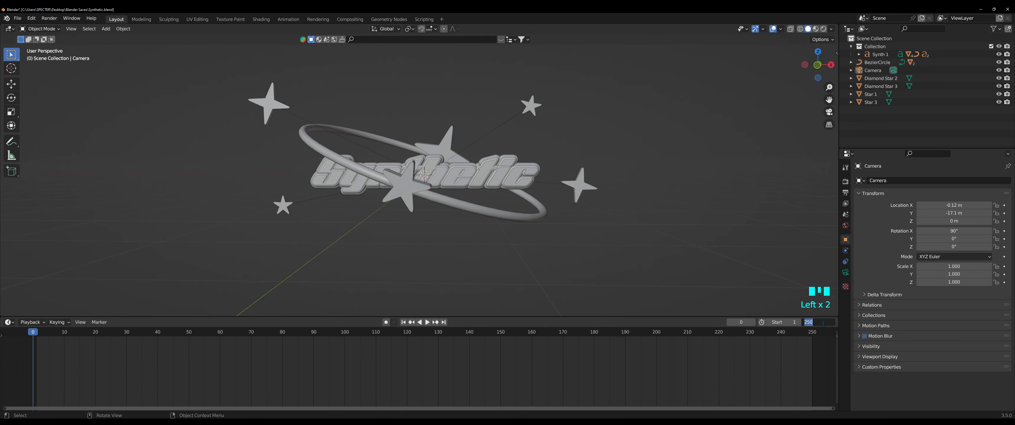
{"action": "type", "text": "600"}
{"action": "key", "text": "Return"}
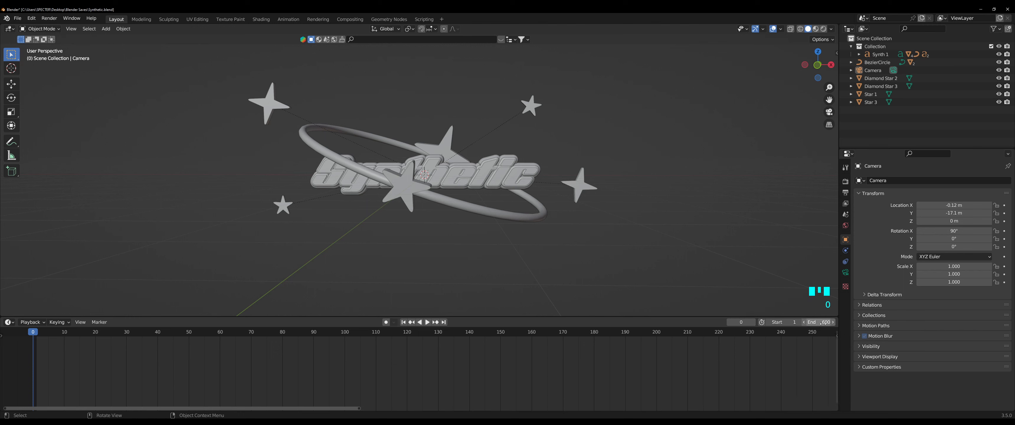
{"action": "scroll", "coordinate": [538, 362], "scroll_direction": "down", "scroll_amount": 6}
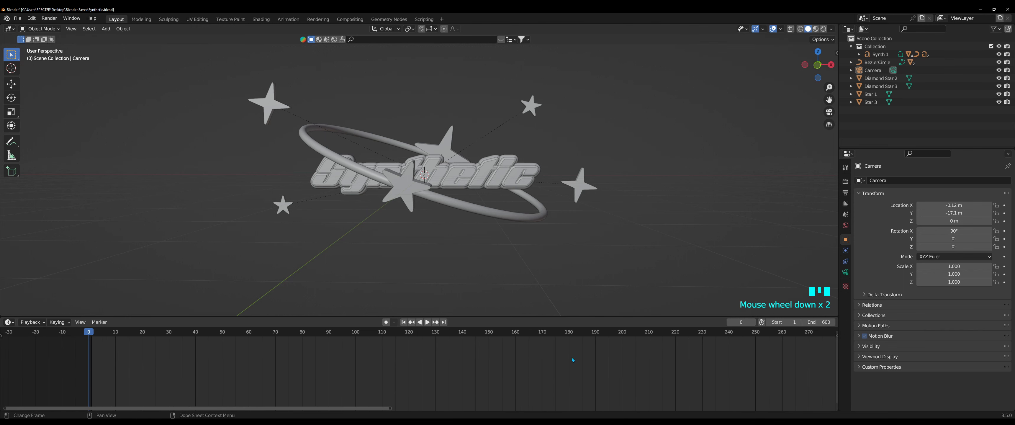
{"action": "scroll", "coordinate": [560, 367], "scroll_direction": "down", "scroll_amount": 3}
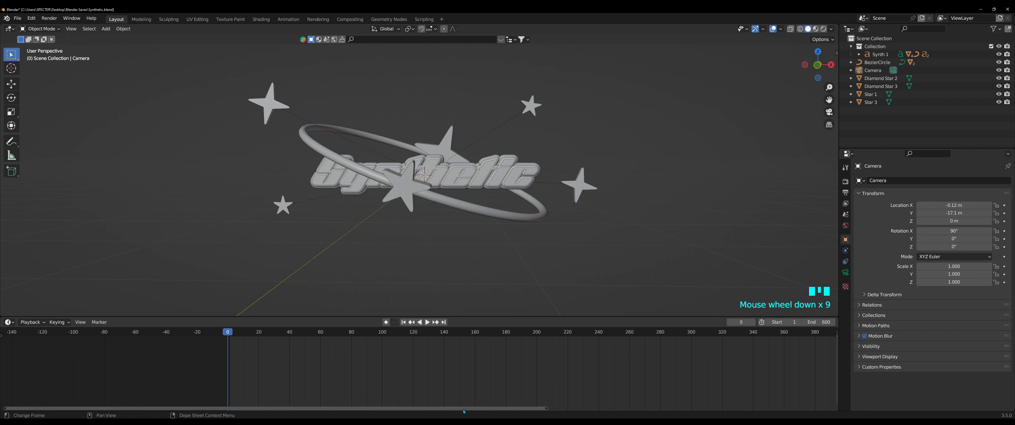
{"action": "scroll", "coordinate": [464, 410], "scroll_direction": "down", "scroll_amount": 3}
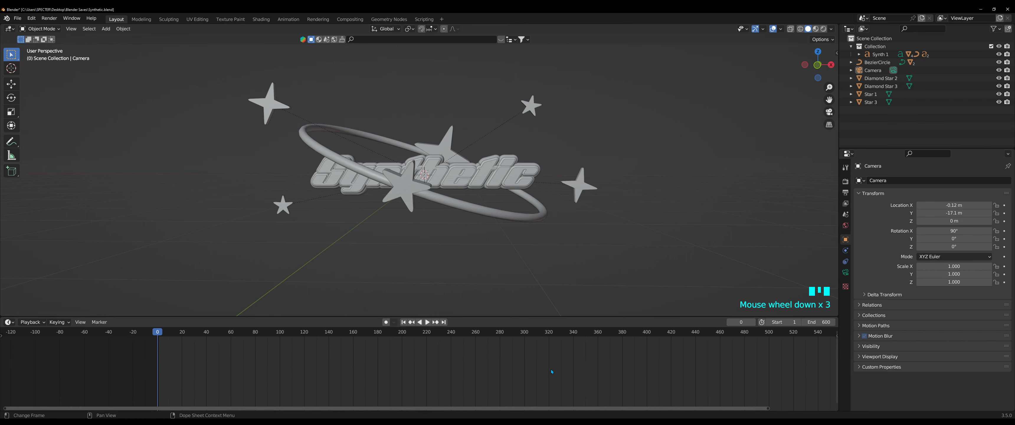
{"action": "scroll", "coordinate": [551, 370], "scroll_direction": "down", "scroll_amount": 2}
{"action": "left_click_drag", "start_coordinate": [545, 408], "coordinate": [608, 407]}
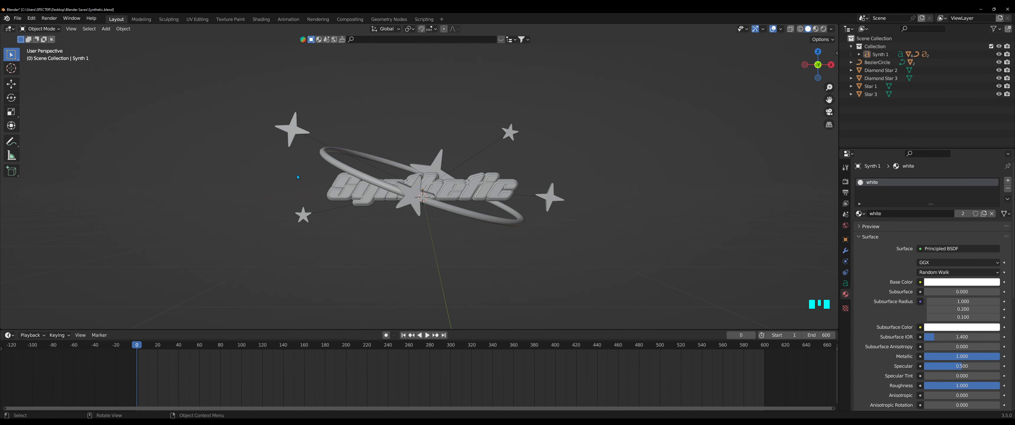
Step: Keyframe Diamond Star 2's Z rotation at 0° on frame 0 and 1080° on frame 600
{"action": "double_click", "coordinate": [294, 140]}
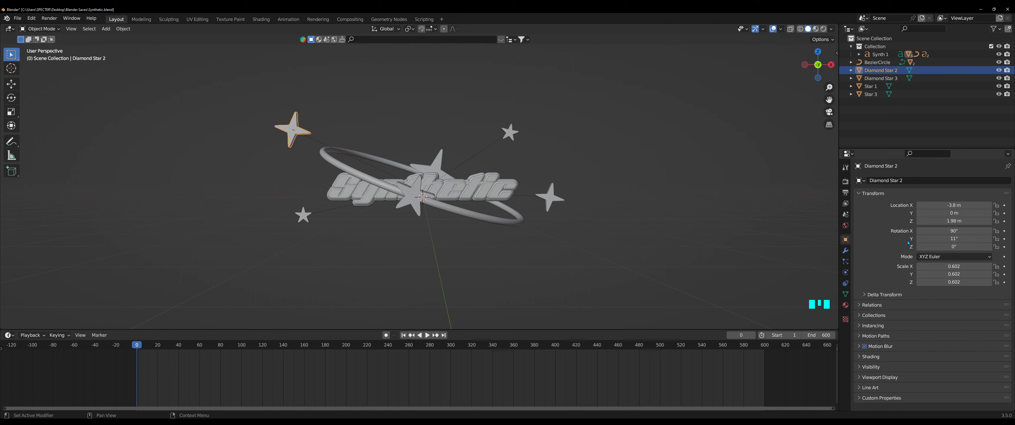
{"action": "left_click", "coordinate": [1005, 247]}
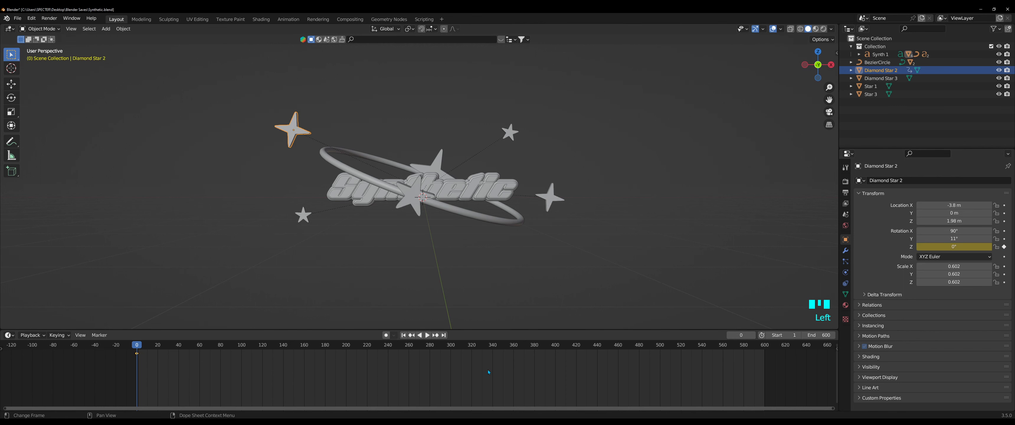
{"action": "left_click_drag", "start_coordinate": [762, 347], "coordinate": [765, 346]}
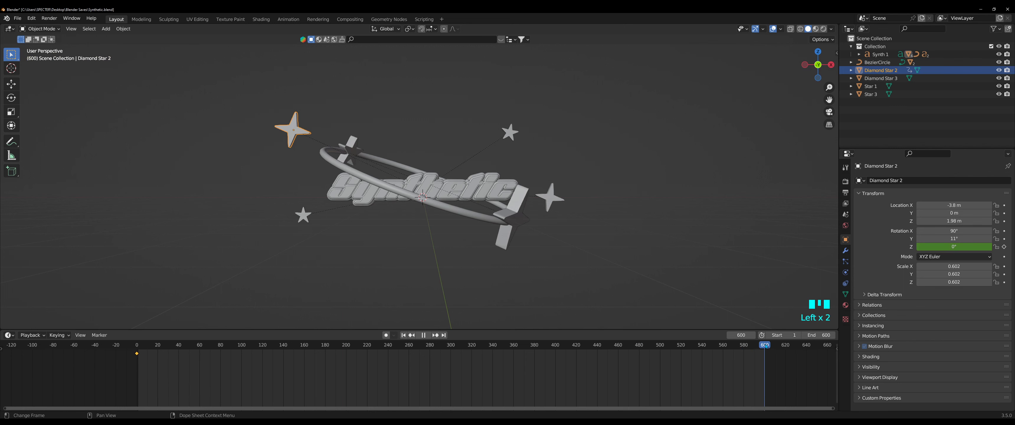
{"action": "left_click", "coordinate": [956, 248]}
{"action": "type", "text": "1080"}
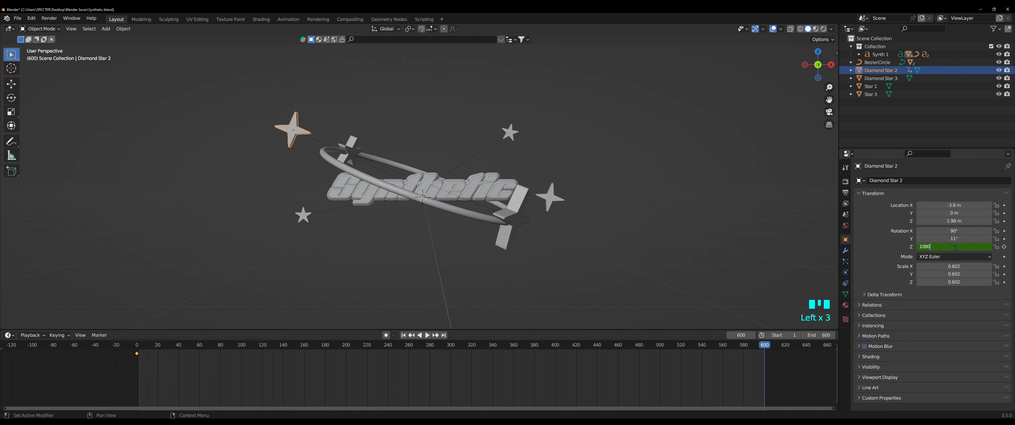
{"action": "key", "text": "Return"}
{"action": "left_click", "coordinate": [1004, 246]}
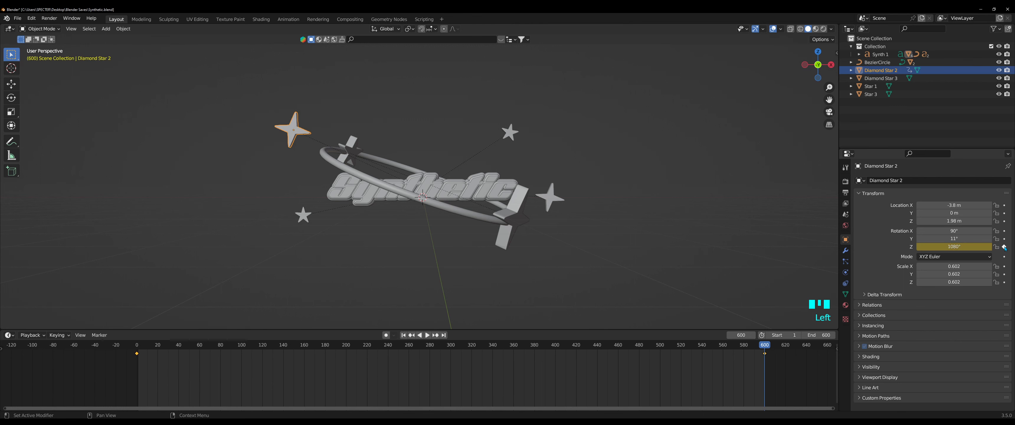
Step: Animate Star 1's Z rotation with keyframes of 0° at frame 0 and 1080° at frame 600
{"action": "left_click", "coordinate": [303, 216]}
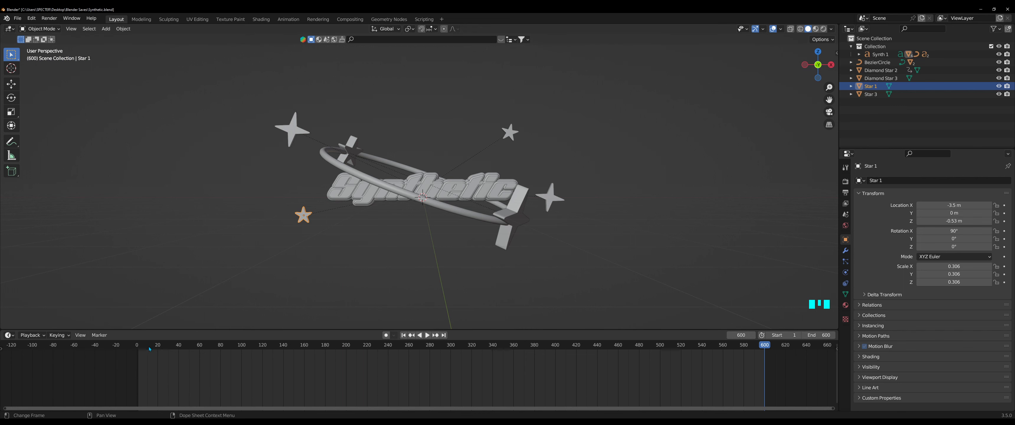
{"action": "left_click", "coordinate": [137, 345]}
{"action": "left_click", "coordinate": [1004, 247]}
{"action": "left_click", "coordinate": [765, 346]}
{"action": "left_click", "coordinate": [954, 247]}
{"action": "type", "text": "1080"}
{"action": "left_click", "coordinate": [1004, 247]}
Step: Insert a Z rotation keyframe for Star 3 at frame 0
{"action": "left_click", "coordinate": [510, 133]}
{"action": "left_click", "coordinate": [138, 346]}
{"action": "left_click", "coordinate": [1004, 247]}
Step: Keyframe Diamond Star 3's Z rotation at 0° on frame 0 and 1080° on frame 600
{"action": "left_click", "coordinate": [550, 197]}
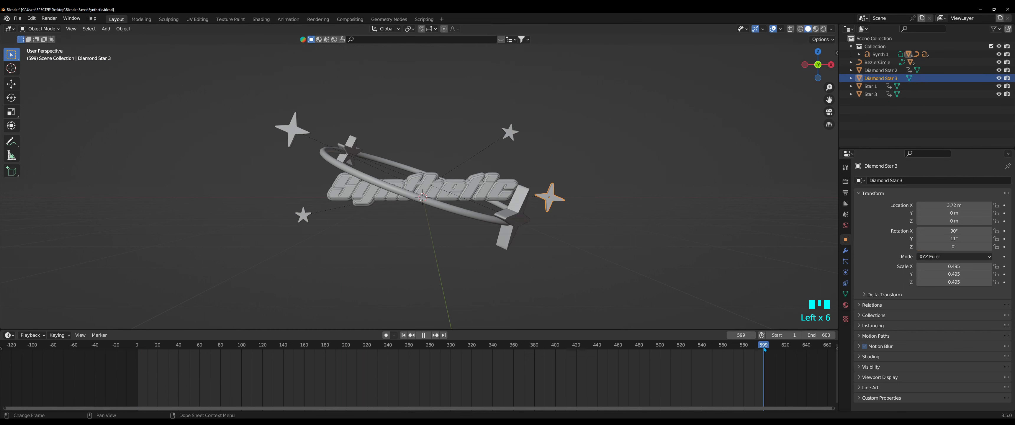
{"action": "left_click", "coordinate": [137, 345]}
{"action": "left_click", "coordinate": [1005, 247]}
{"action": "left_click", "coordinate": [765, 345]}
{"action": "left_click", "coordinate": [954, 246]}
{"action": "type", "text": "1080"}
{"action": "left_click", "coordinate": [1005, 247]}
Step: Set Star 3's Z rotation to 1080° at frame 600 and keyframe it
{"action": "left_click", "coordinate": [510, 133]}
{"action": "left_click", "coordinate": [954, 247]}
{"action": "type", "text": "1080"}
{"action": "key", "text": "Return"}
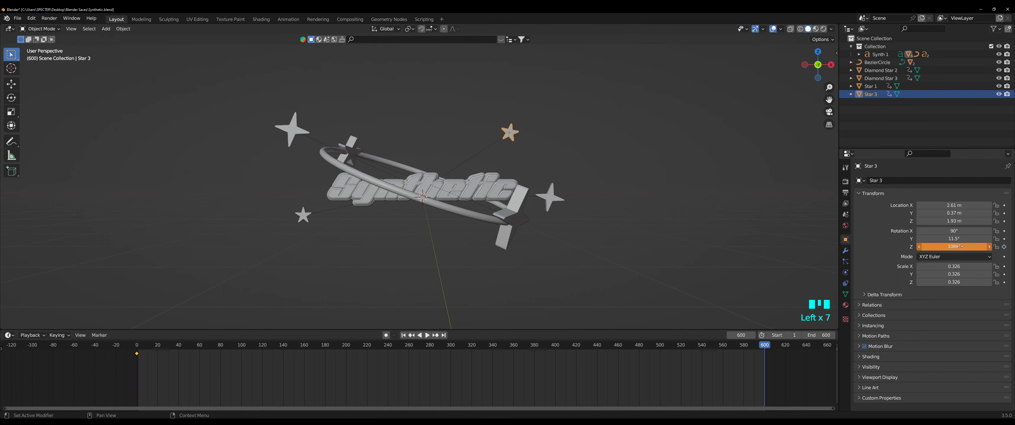
{"action": "left_click", "coordinate": [1004, 247]}
Step: Check the keyframes of Star 1 and Star 3 and preview the spinning stars
{"action": "left_click", "coordinate": [304, 216]}
{"action": "left_click", "coordinate": [510, 133]}
{"action": "key", "text": "space"}
{"action": "key", "text": "space"}
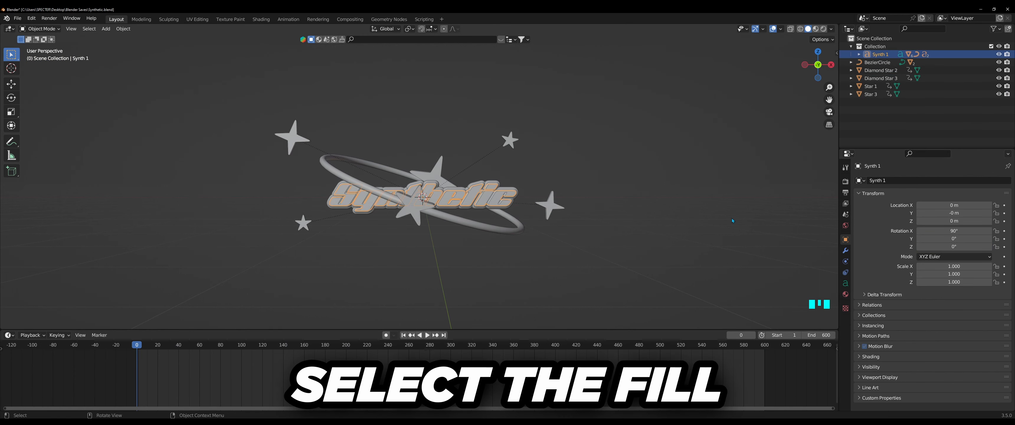
Step: Keyframe the Synthetic text's X, Y and Z location and rotation at frame 0
{"action": "left_click", "coordinate": [1005, 206]}
{"action": "left_click", "coordinate": [1005, 213]}
{"action": "left_click", "coordinate": [1005, 221]}
{"action": "left_click", "coordinate": [1005, 231]}
{"action": "left_click", "coordinate": [1005, 238]}
{"action": "left_click", "coordinate": [1005, 247]}
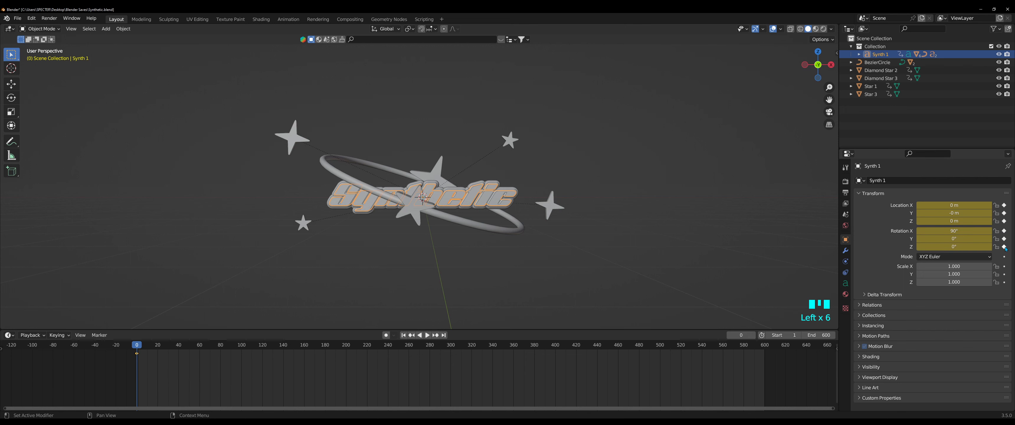
Step: Set the Synthetic text's Z location to 1 m at frame 100 and keyframe it
{"action": "left_click", "coordinate": [244, 344]}
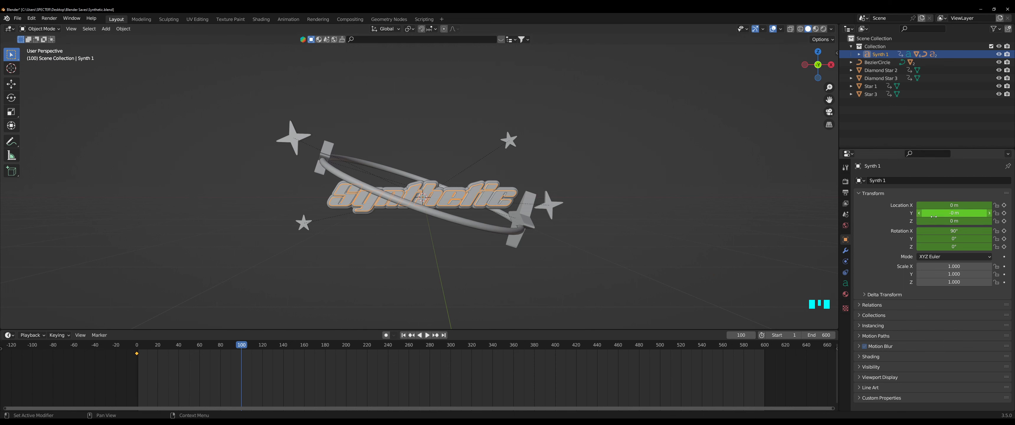
{"action": "left_click", "coordinate": [961, 221]}
{"action": "type", "text": "1"}
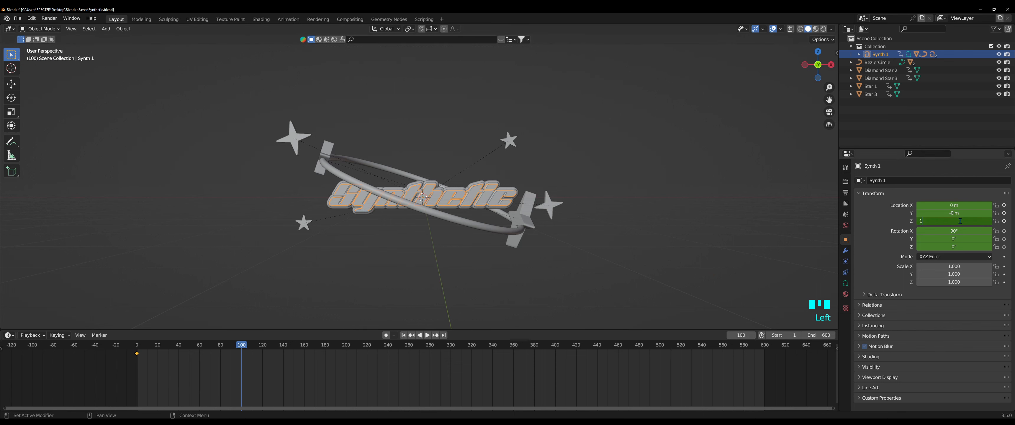
{"action": "key", "text": "Return"}
{"action": "left_click", "coordinate": [1005, 221]}
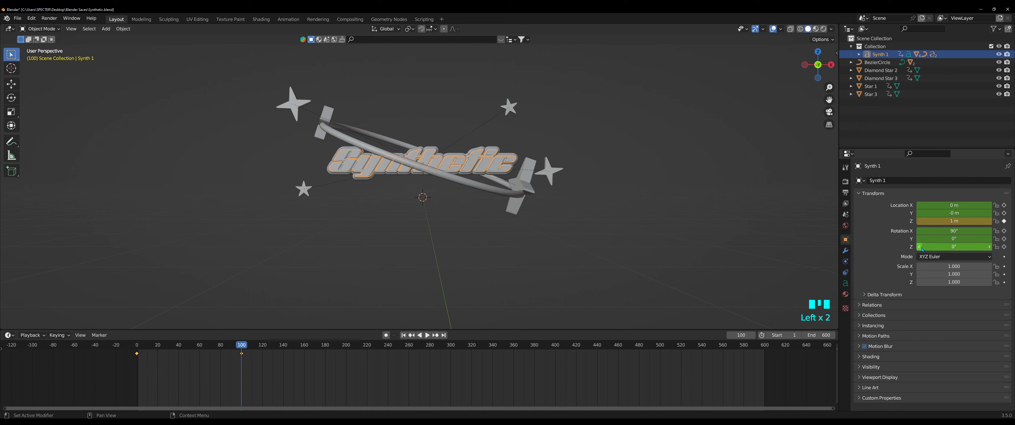
Step: Set the Synthetic text's Z rotation to 30° at frame 100 and keyframe it
{"action": "left_click", "coordinate": [965, 248]}
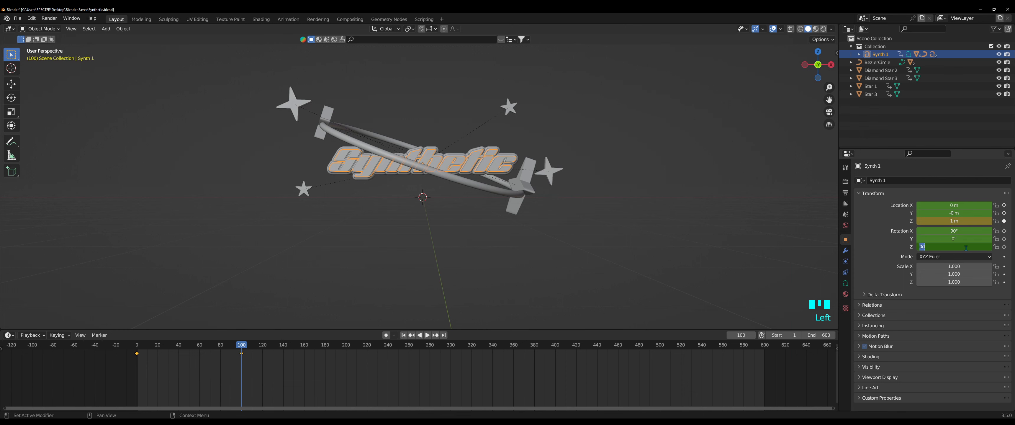
{"action": "type", "text": "30"}
{"action": "key", "text": "Return"}
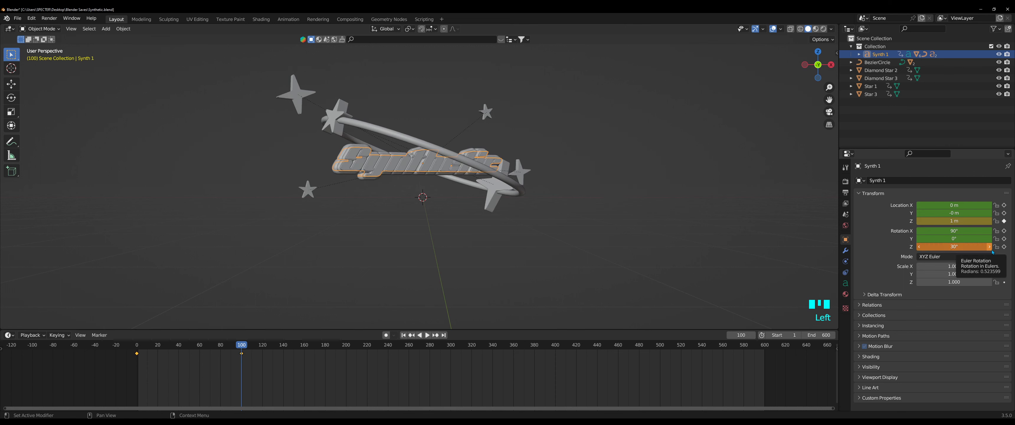
{"action": "left_click", "coordinate": [1004, 247]}
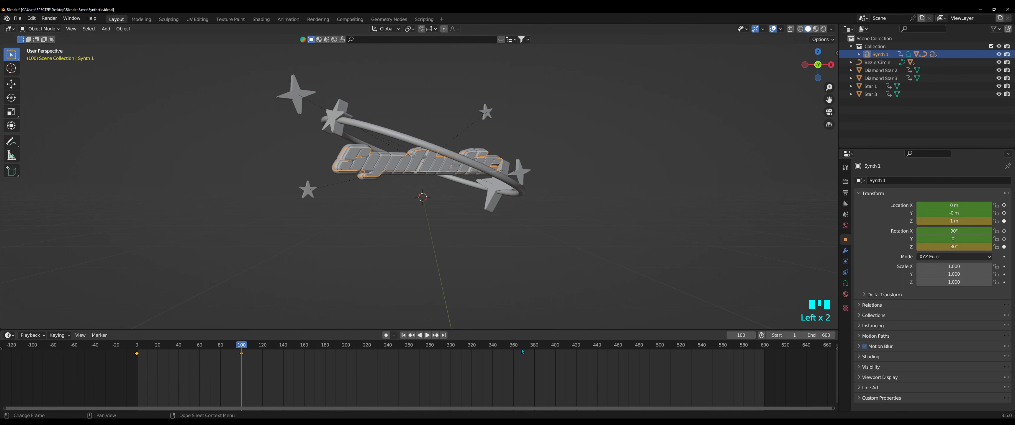
Step: Move the timeline to frame 200 for the Synthetic text's next keyframes
{"action": "left_click", "coordinate": [347, 344]}
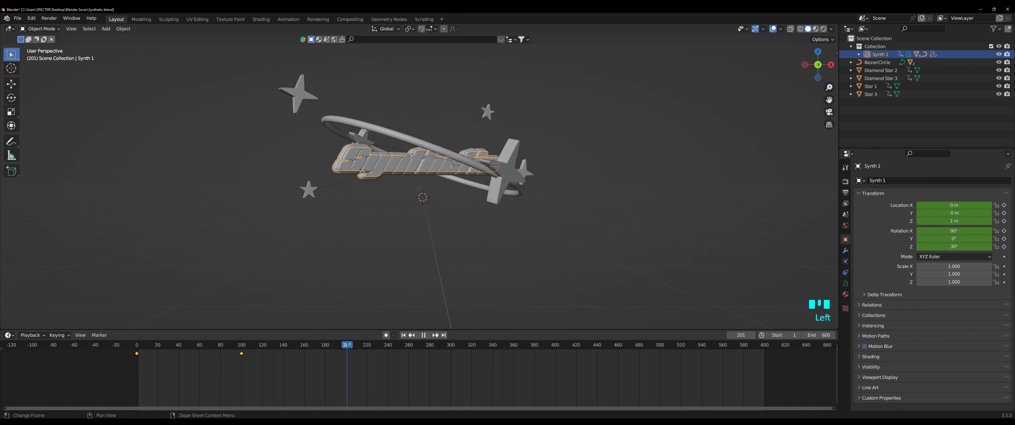
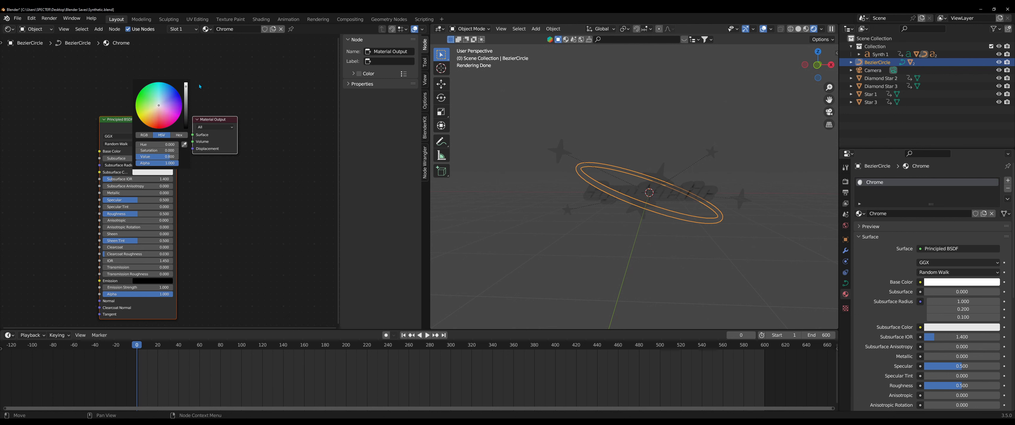
Step: Set the ring's Chrome material to a white subsurface color, metallic 1.000 and roughness 0.000
{"action": "left_click_drag", "start_coordinate": [187, 87], "coordinate": [187, 79]}
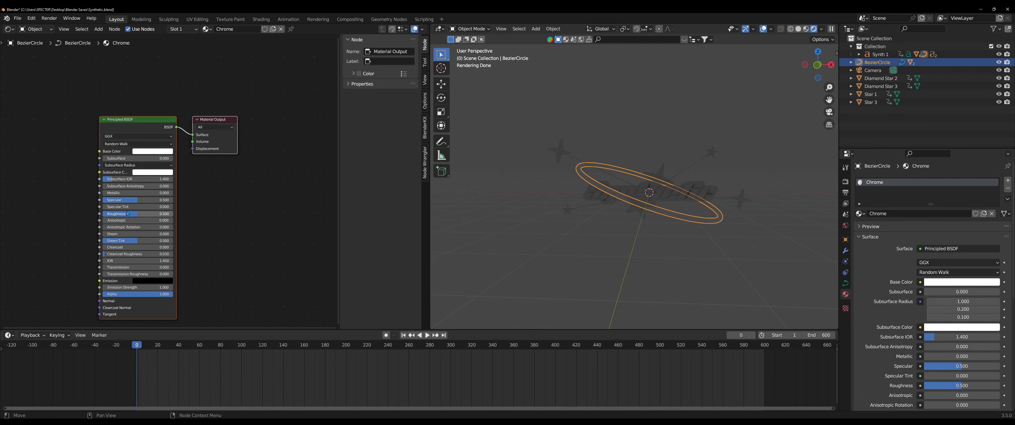
{"action": "left_click_drag", "start_coordinate": [125, 192], "coordinate": [175, 194]}
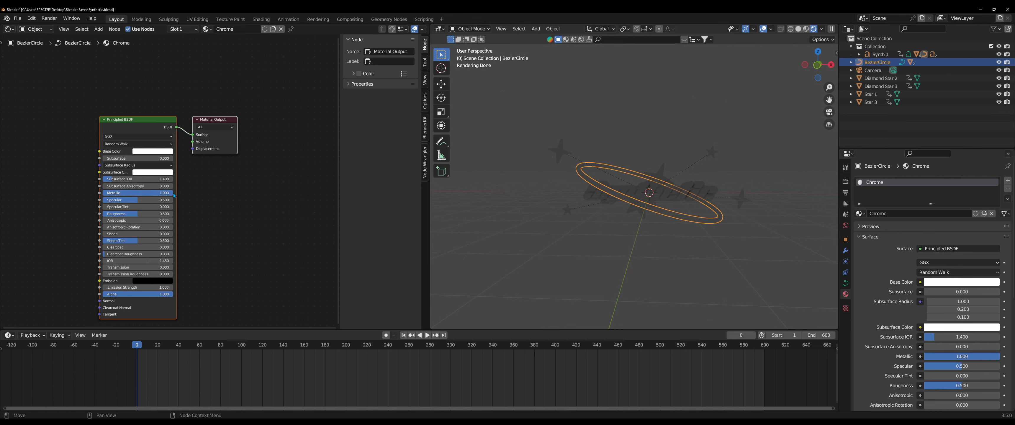
{"action": "left_click_drag", "start_coordinate": [134, 215], "coordinate": [99, 216]}
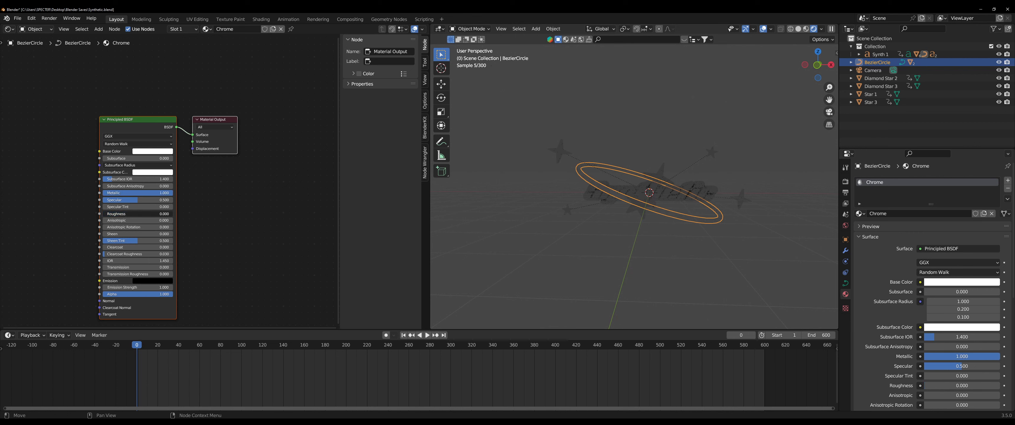
Step: Create a new material for the front Synthetic text and name it White
{"action": "scroll", "coordinate": [700, 192], "scroll_direction": "up", "scroll_amount": 3}
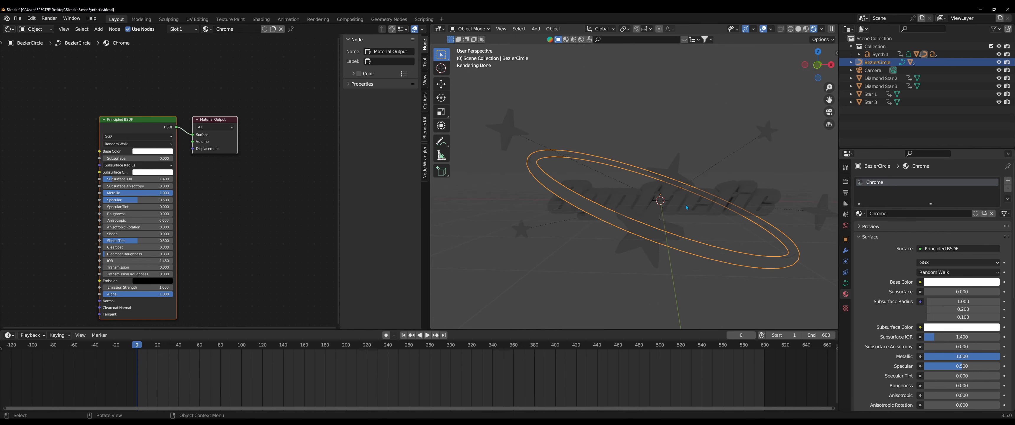
{"action": "left_click", "coordinate": [690, 207]}
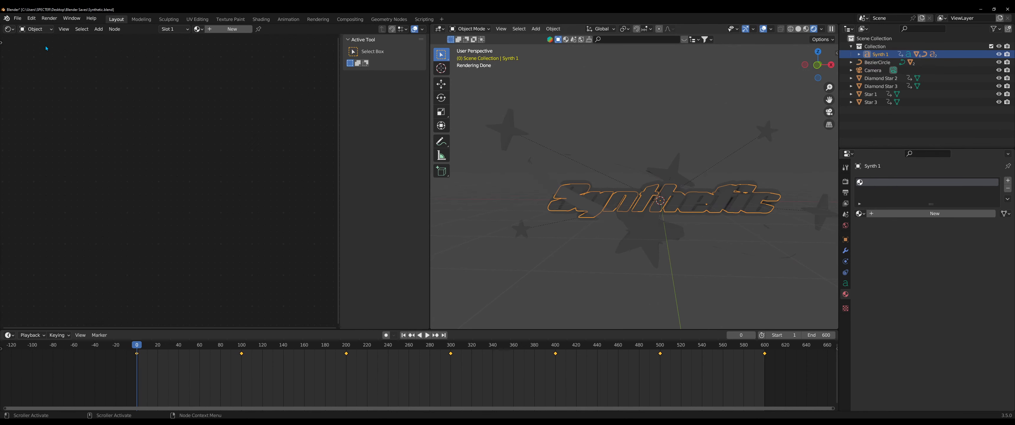
{"action": "left_click", "coordinate": [213, 29]}
{"action": "double_click", "coordinate": [245, 29]}
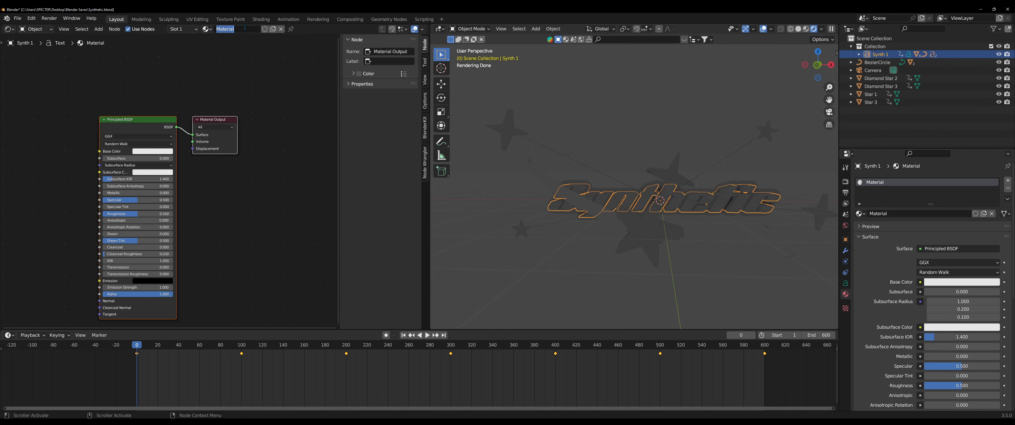
{"action": "type", "text": "White"}
{"action": "key", "text": "Return"}
Step: Set the White material's base color, subsurface color and emission color to pure white
{"action": "left_click", "coordinate": [152, 152]}
{"action": "left_click_drag", "start_coordinate": [187, 67], "coordinate": [188, 59]}
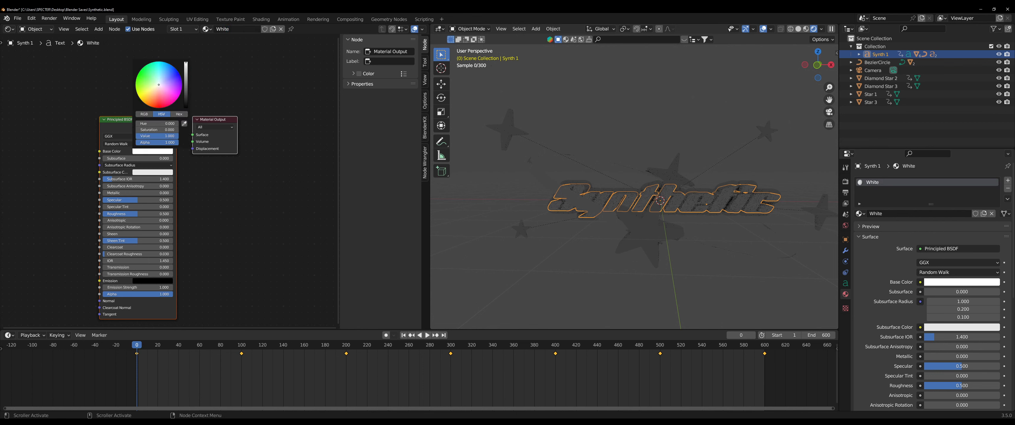
{"action": "left_click", "coordinate": [153, 172]}
{"action": "left_click_drag", "start_coordinate": [186, 90], "coordinate": [186, 81]}
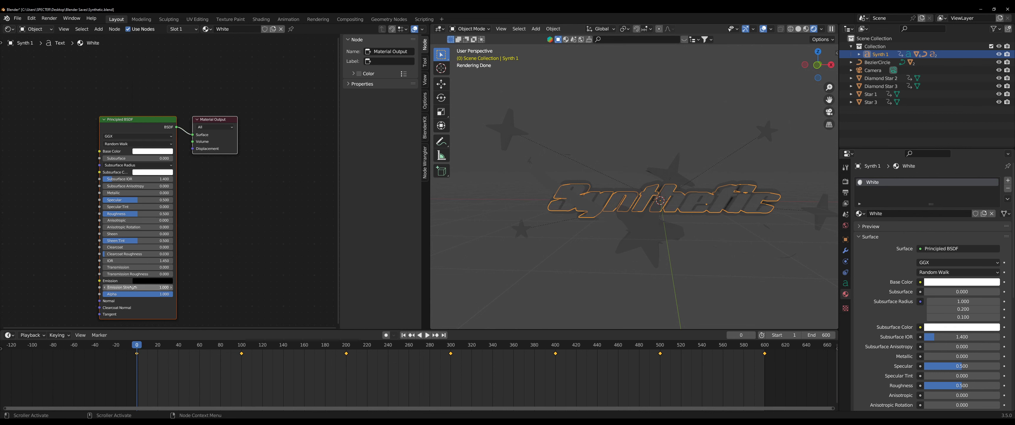
{"action": "left_click", "coordinate": [146, 281]}
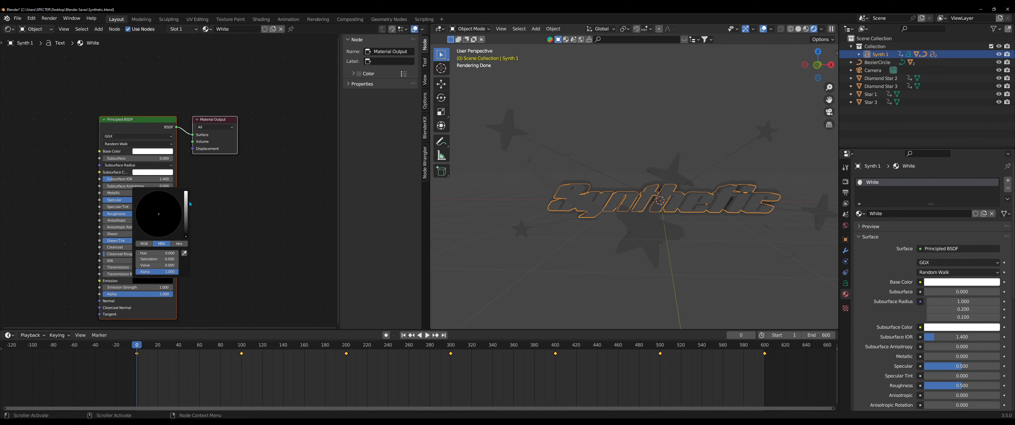
{"action": "left_click_drag", "start_coordinate": [187, 204], "coordinate": [186, 192]}
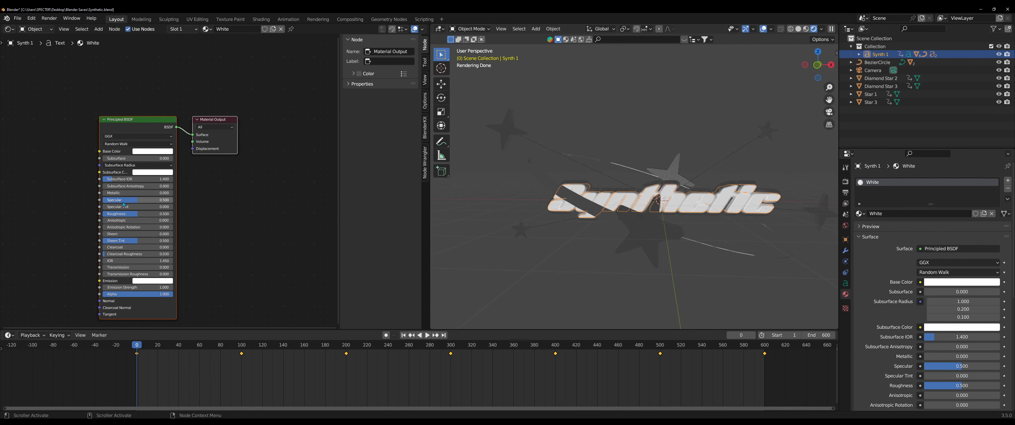
Step: Set the White material's metallic to 1.000 and roughness to 0.000
{"action": "left_click_drag", "start_coordinate": [119, 193], "coordinate": [176, 193]}
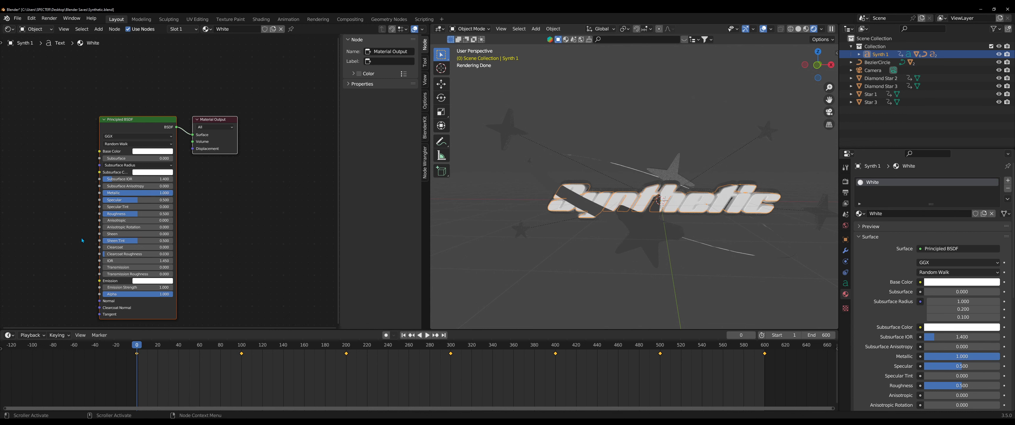
{"action": "left_click_drag", "start_coordinate": [134, 213], "coordinate": [103, 216]}
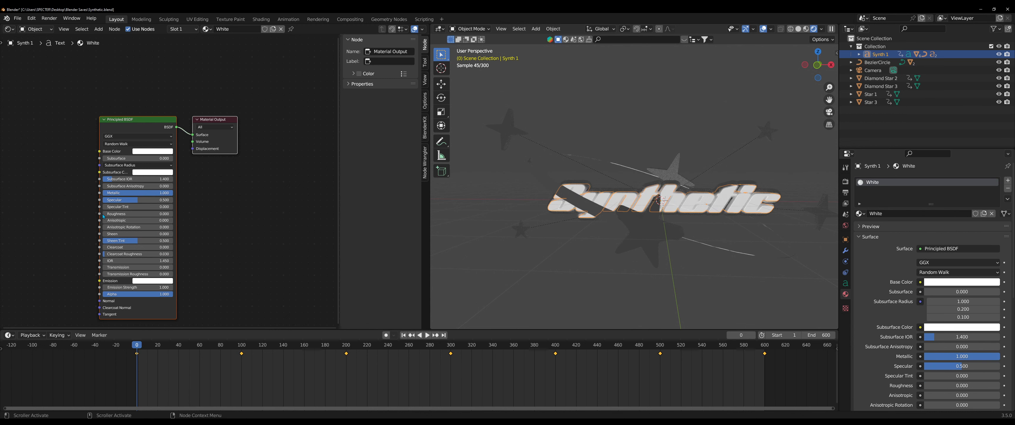
Step: Create a new material for the Synth 2 layer behind the front letters and name it Black
{"action": "scroll", "coordinate": [627, 187], "scroll_direction": "up", "scroll_amount": 5}
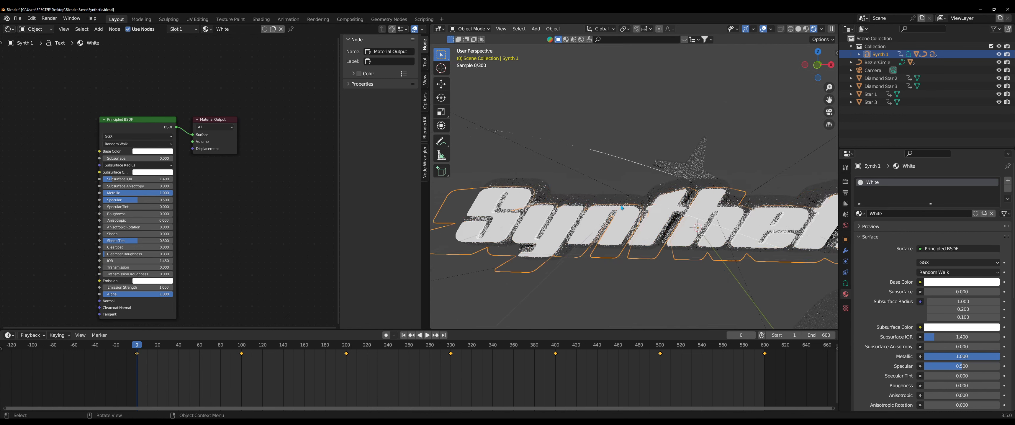
{"action": "scroll", "coordinate": [622, 208], "scroll_direction": "up", "scroll_amount": 4}
{"action": "left_click", "coordinate": [605, 227]}
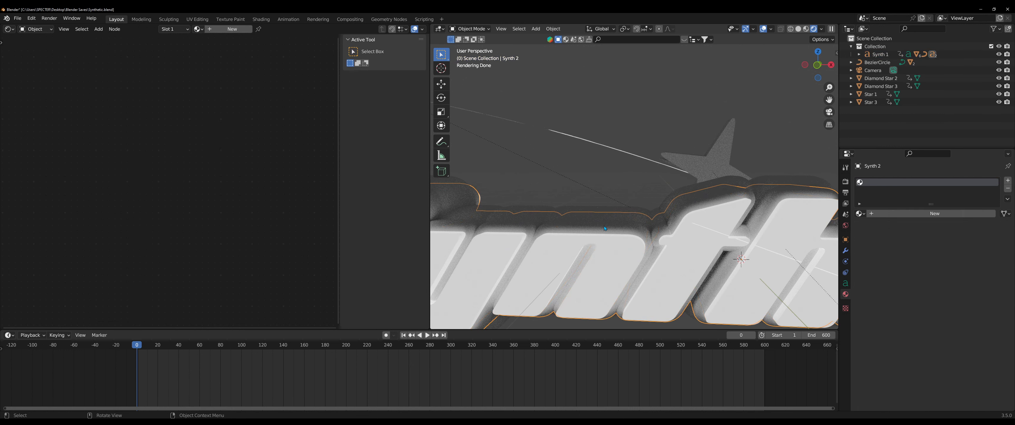
{"action": "scroll", "coordinate": [604, 227], "scroll_direction": "down", "scroll_amount": 5}
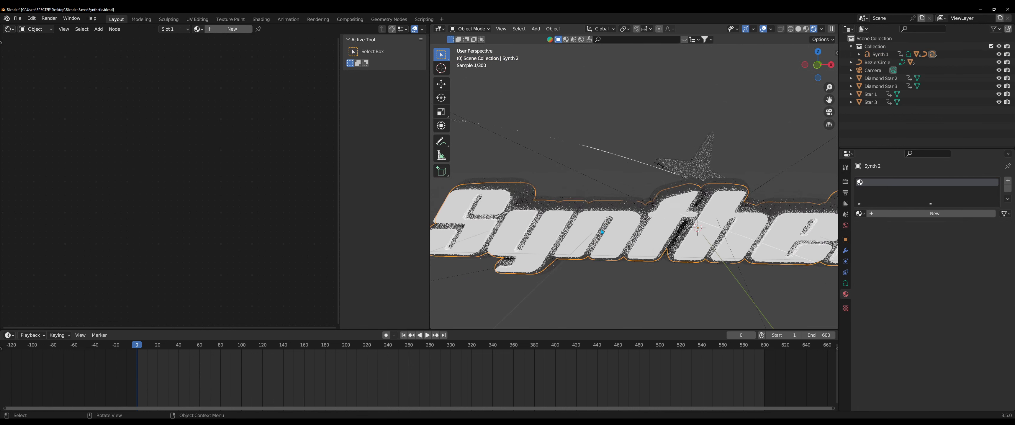
{"action": "left_click", "coordinate": [213, 29]}
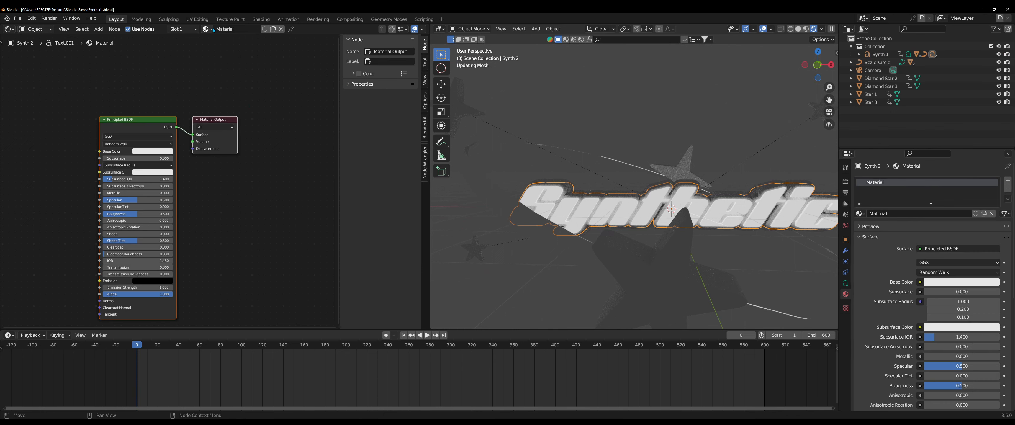
{"action": "left_click", "coordinate": [245, 29]}
{"action": "type", "text": "Black"}
{"action": "key", "text": "Return"}
Step: Set the Black material's base and subsurface colors to black and its roughness to 0.000
{"action": "left_click", "coordinate": [152, 151]}
{"action": "left_click_drag", "start_coordinate": [186, 90], "coordinate": [186, 107]}
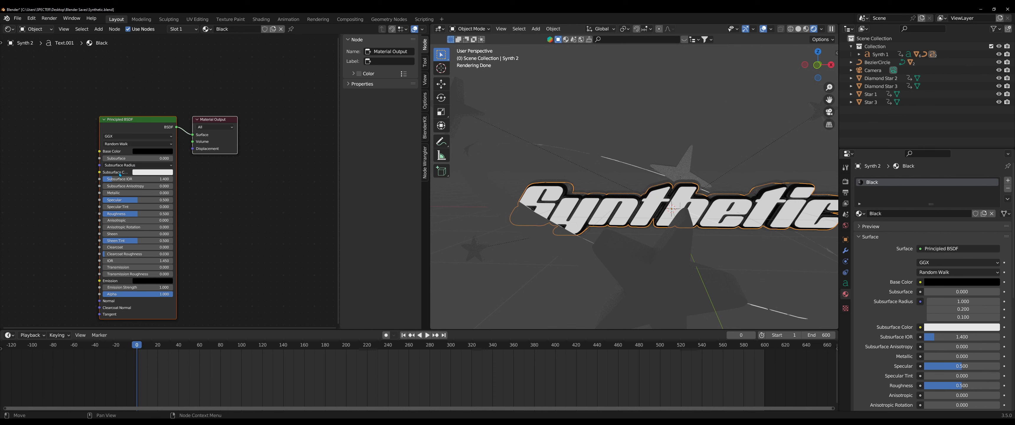
{"action": "left_click", "coordinate": [143, 175]}
{"action": "left_click_drag", "start_coordinate": [186, 84], "coordinate": [186, 128]}
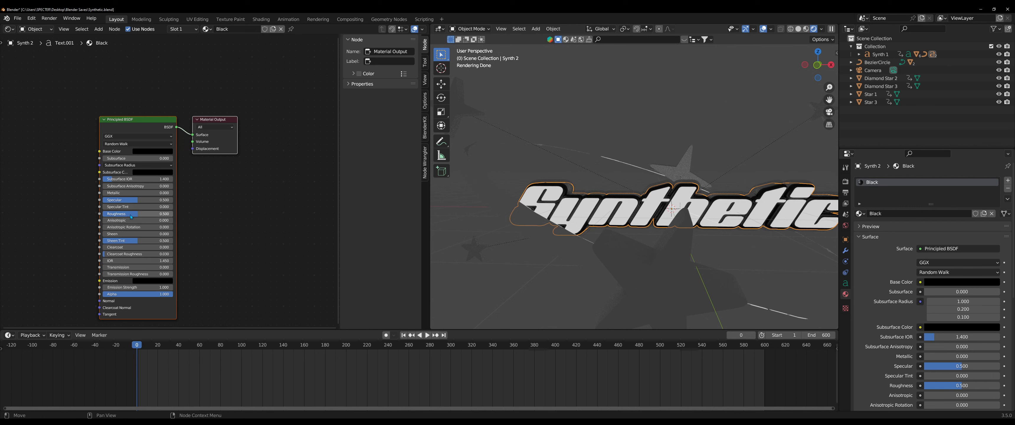
{"action": "left_click_drag", "start_coordinate": [136, 214], "coordinate": [101, 214]}
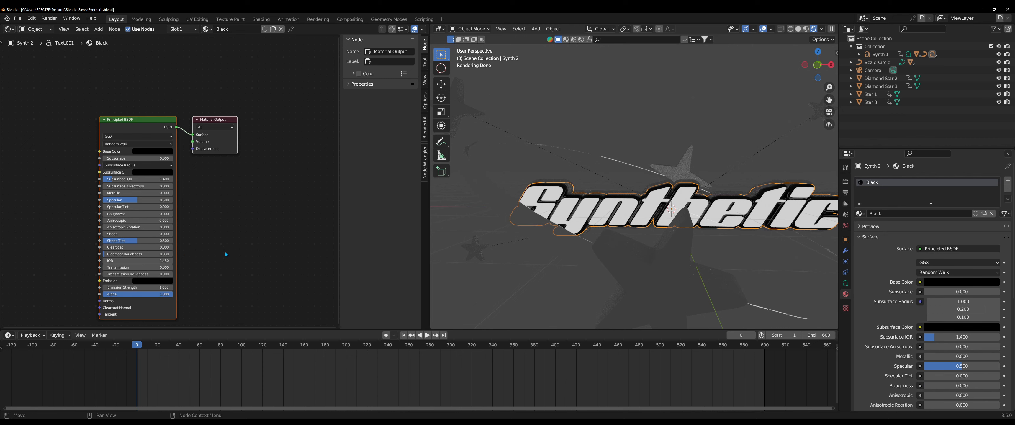
{"action": "left_click", "coordinate": [309, 231]}
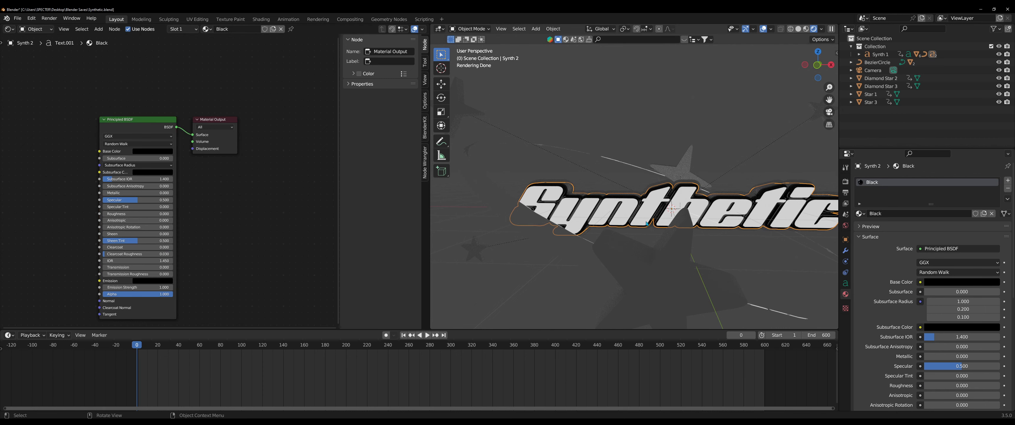
Step: Assign the existing Chrome material to Synth 3, the outermost outline layer of the text
{"action": "scroll", "coordinate": [681, 225], "scroll_direction": "down", "scroll_amount": 2}
{"action": "scroll", "coordinate": [670, 223], "scroll_direction": "up", "scroll_amount": 4}
{"action": "scroll", "coordinate": [617, 206], "scroll_direction": "up", "scroll_amount": 1}
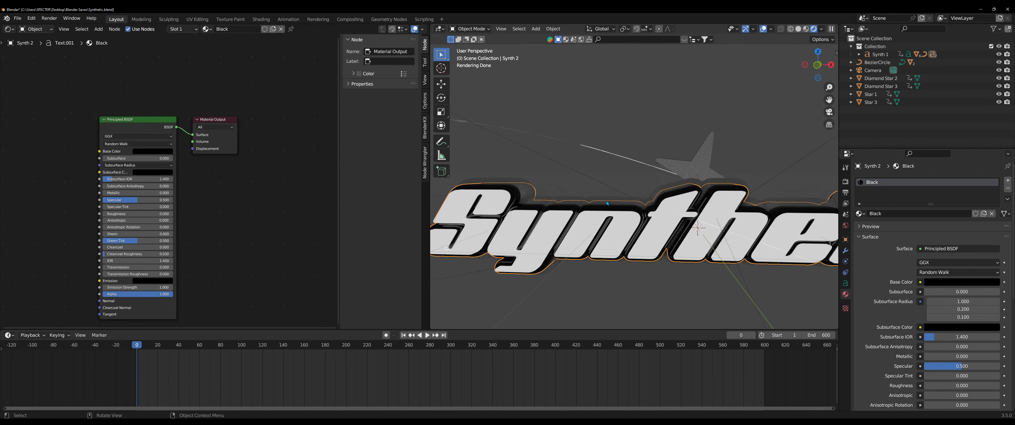
{"action": "left_click", "coordinate": [602, 198]}
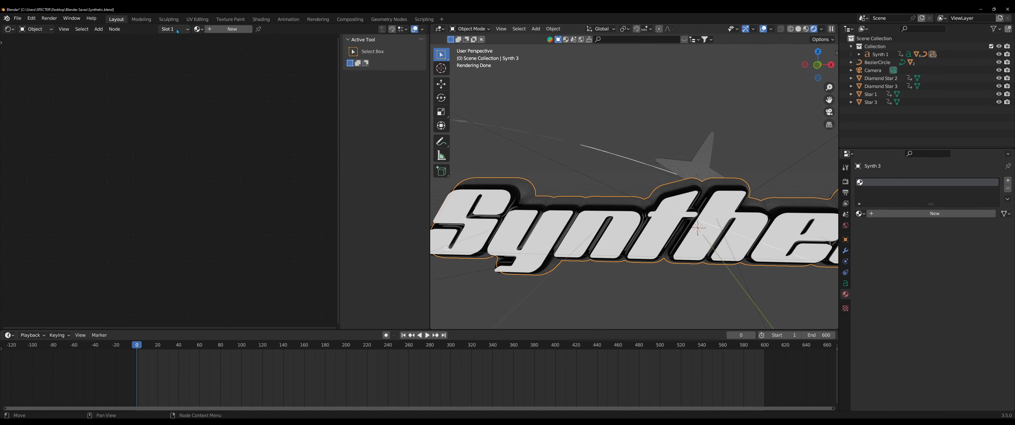
{"action": "left_click", "coordinate": [199, 29]}
{"action": "left_click", "coordinate": [213, 49]}
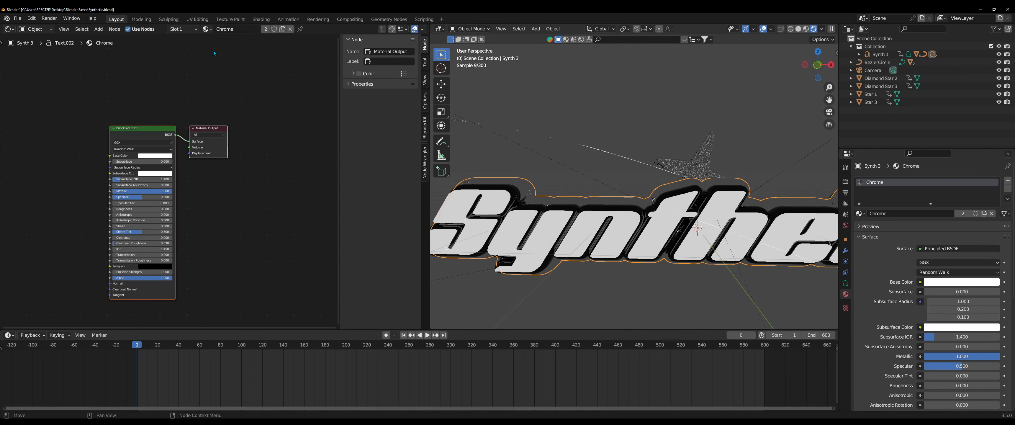
Step: Assign the existing Black material to the Diamond Star above the text
{"action": "middle_click_drag", "start_coordinate": [687, 258], "coordinate": [694, 142]}
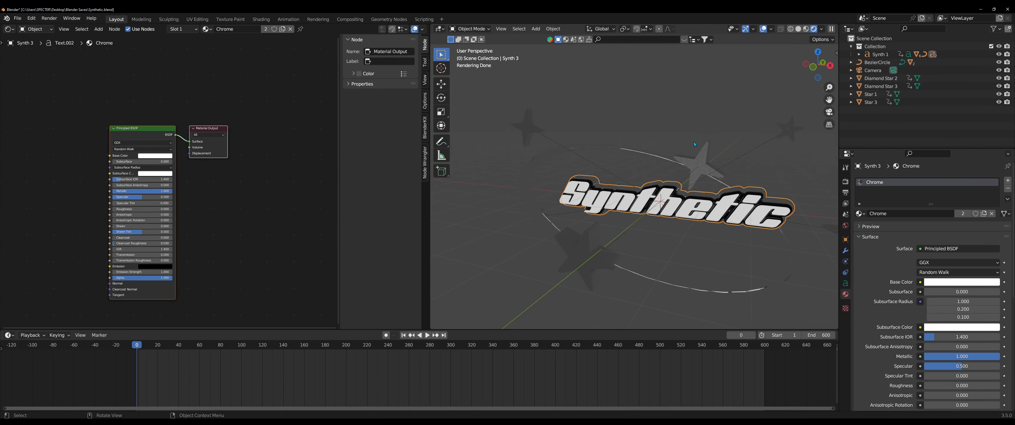
{"action": "left_click", "coordinate": [701, 166]}
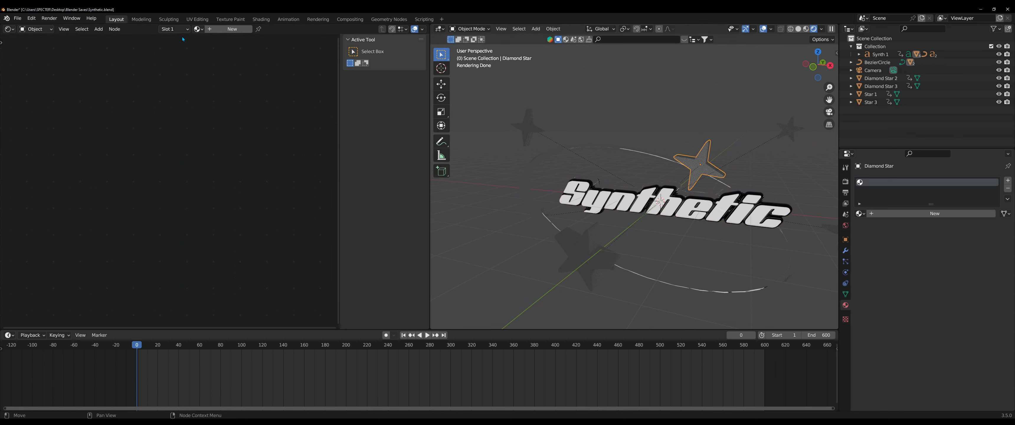
{"action": "left_click", "coordinate": [199, 29]}
{"action": "left_click", "coordinate": [205, 41]}
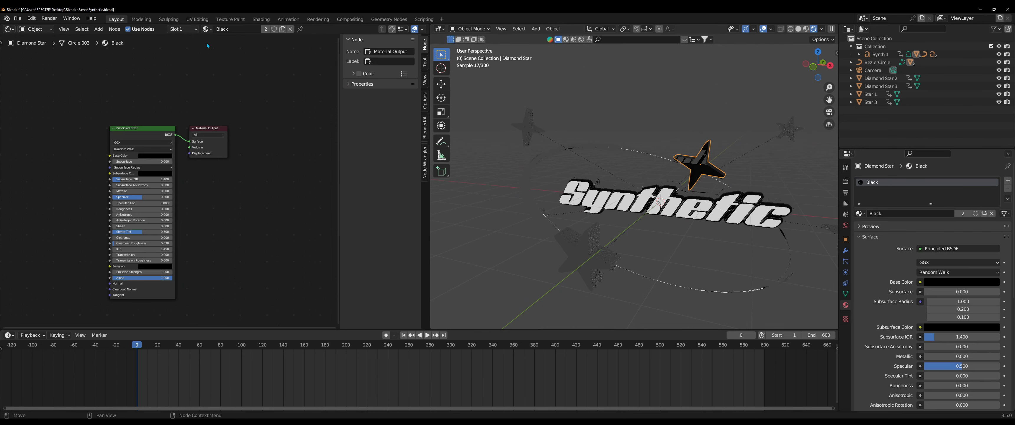
Step: Assign the existing Chrome material to Star 2, the large star in front of the text
{"action": "left_click", "coordinate": [577, 224]}
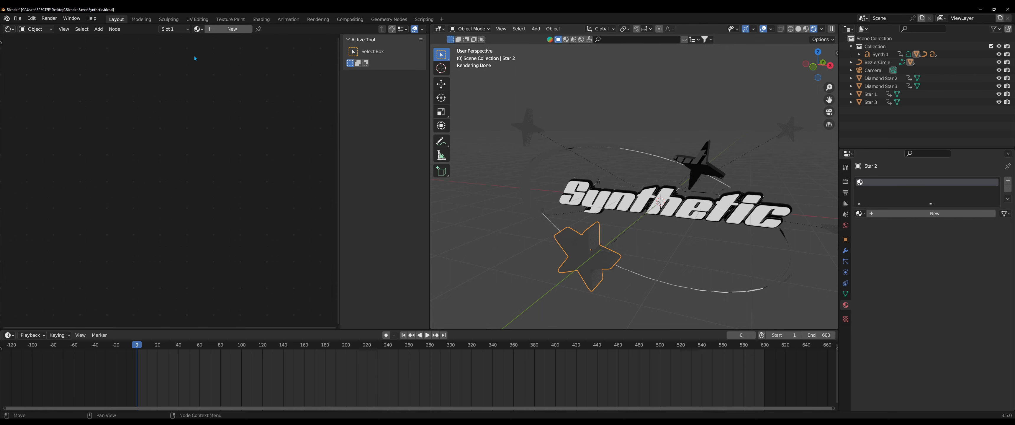
{"action": "left_click", "coordinate": [196, 30]}
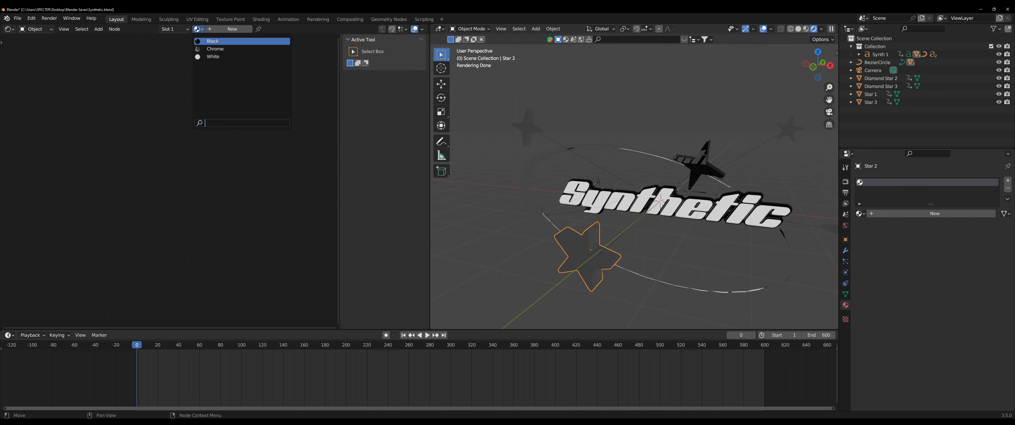
{"action": "left_click", "coordinate": [227, 49]}
Step: Assign the existing Chrome material to Diamond Star 3
{"action": "middle_click_drag", "start_coordinate": [705, 241], "coordinate": [775, 190]}
{"action": "left_click", "coordinate": [764, 208]}
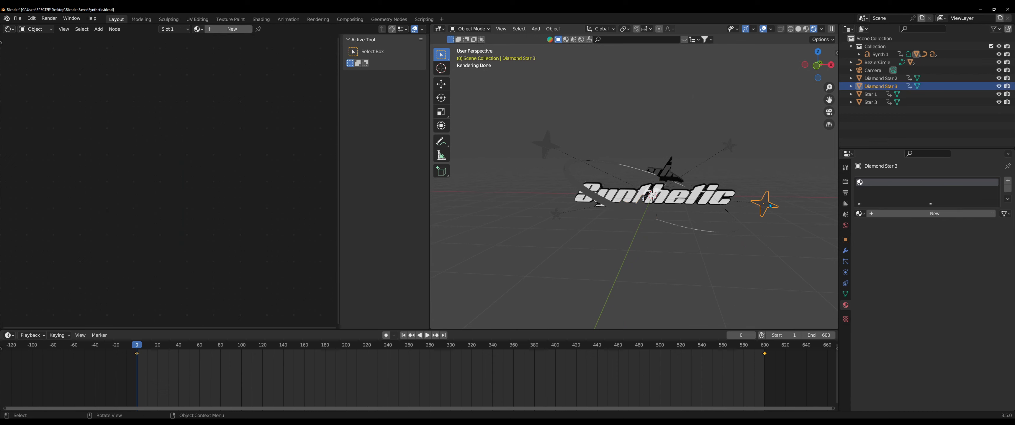
{"action": "left_click", "coordinate": [197, 29]}
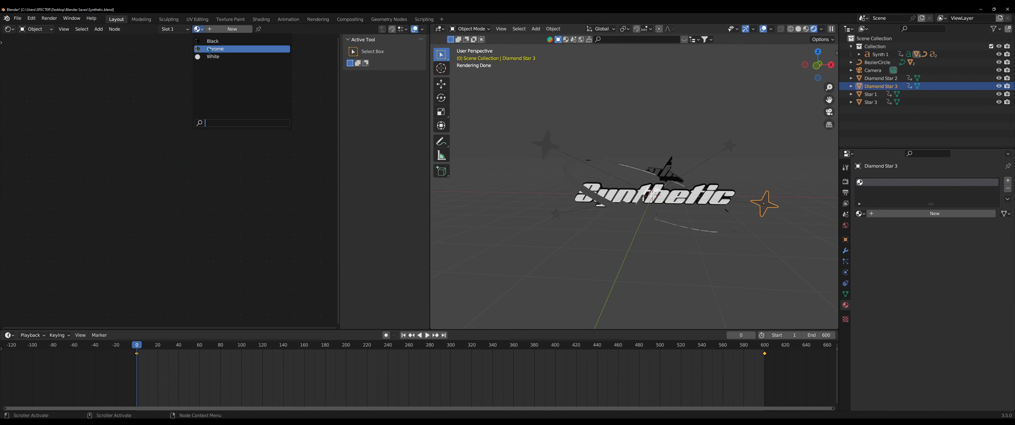
{"action": "left_click", "coordinate": [215, 49]}
Step: Assign the Chrome material to the remaining stars: Star 3, Diamond Star 2 and Star 1
{"action": "left_click", "coordinate": [730, 146]}
{"action": "left_click", "coordinate": [545, 145]}
{"action": "left_click", "coordinate": [556, 214]}
{"action": "left_click", "coordinate": [562, 249]}
{"action": "middle_click_drag", "start_coordinate": [562, 249], "coordinate": [555, 260]}
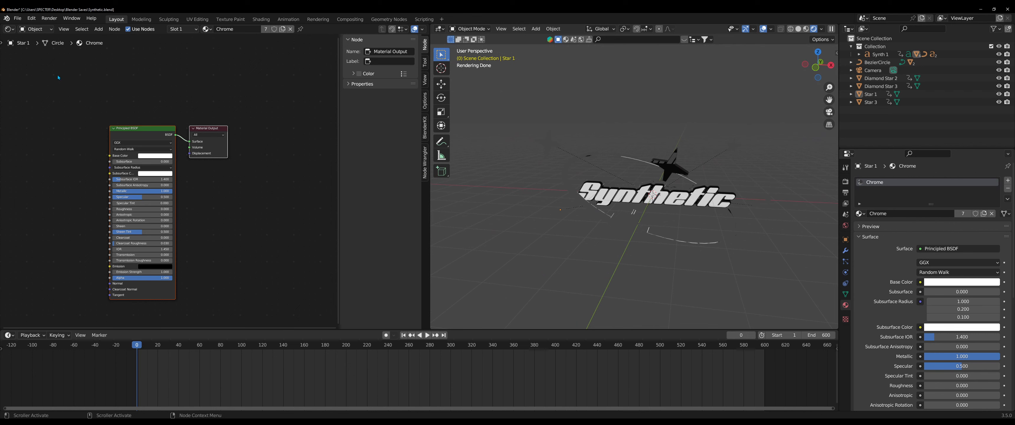
Step: Add an Environment Texture node to the World shader and connect its Color output to the Background node's Color input
{"action": "left_click", "coordinate": [39, 29]}
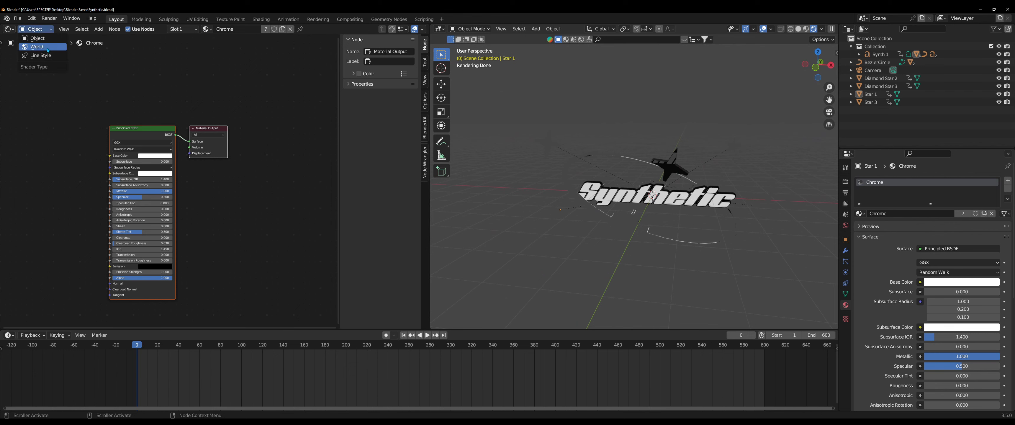
{"action": "left_click", "coordinate": [37, 46]}
{"action": "middle_click_drag", "start_coordinate": [68, 179], "coordinate": [151, 185]}
{"action": "key", "text": "shift+a"}
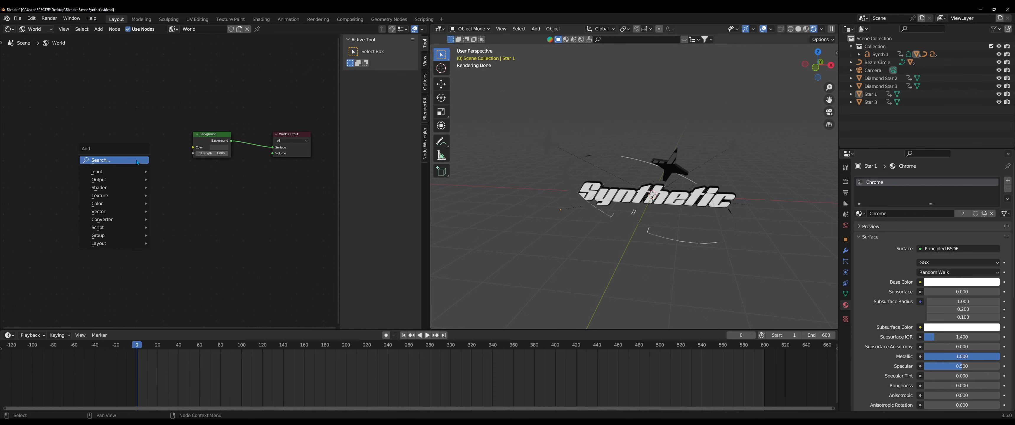
{"action": "left_click", "coordinate": [136, 161]}
{"action": "type", "text": "en"}
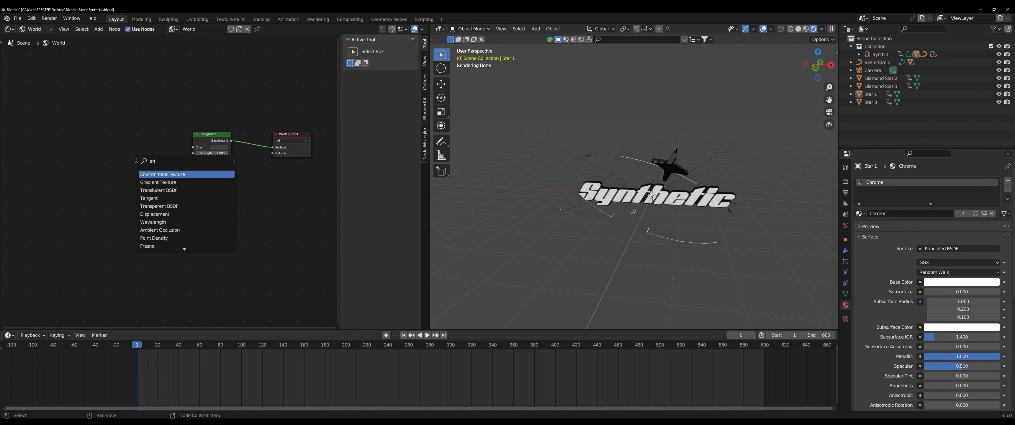
{"action": "left_click", "coordinate": [161, 173]}
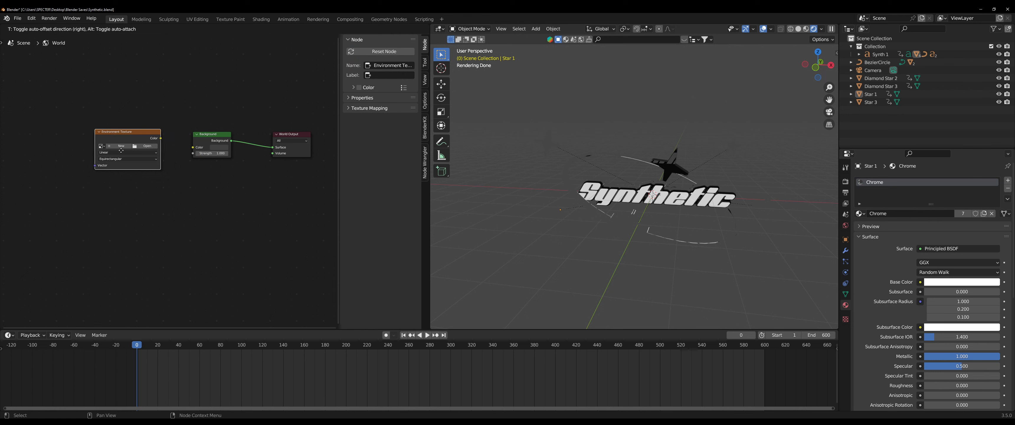
{"action": "left_click", "coordinate": [155, 139]}
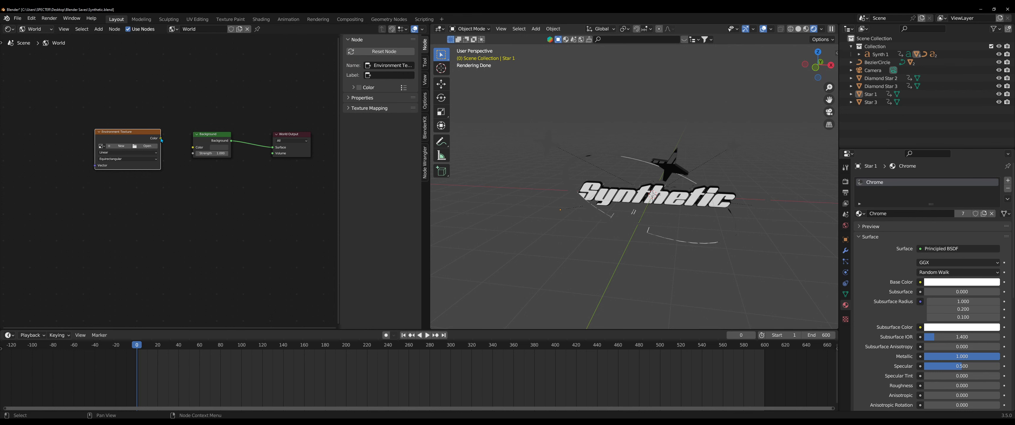
{"action": "left_click_drag", "start_coordinate": [161, 138], "coordinate": [193, 147]}
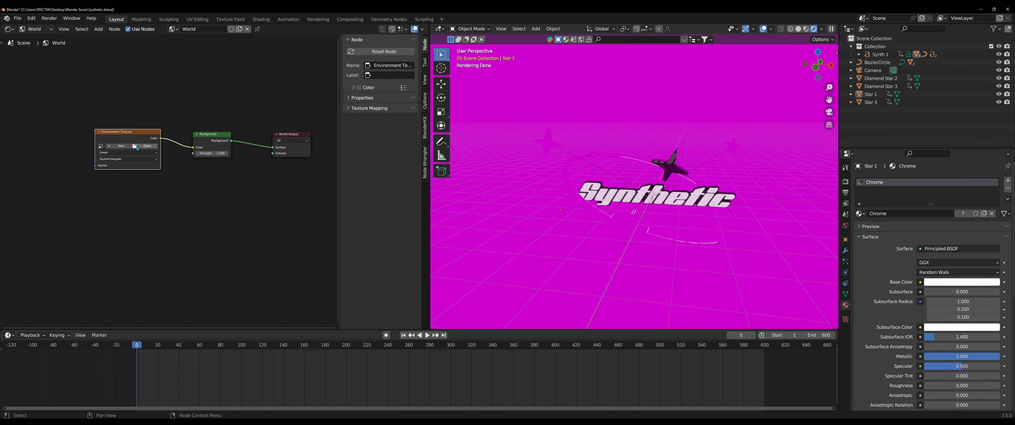
Step: Load the iridescent.jpg image from the Desktop folder into the Environment Texture node
{"action": "left_click", "coordinate": [138, 147]}
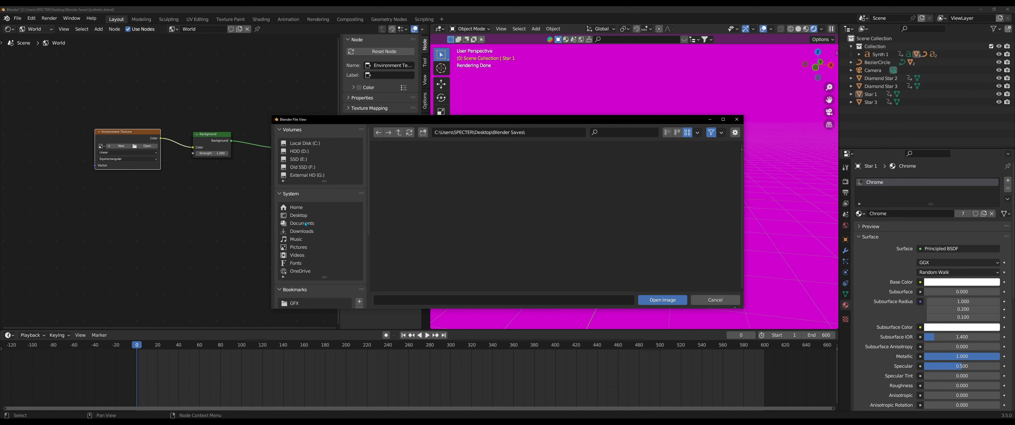
{"action": "left_click", "coordinate": [298, 215]}
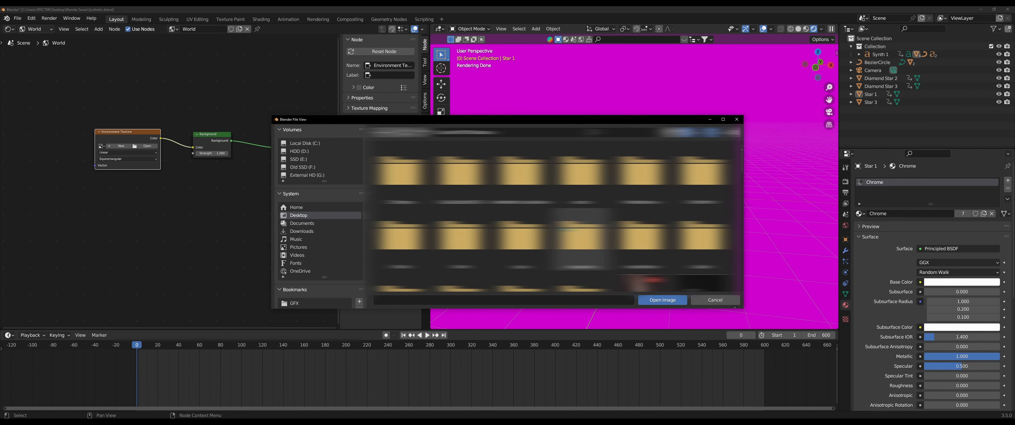
{"action": "scroll", "coordinate": [552, 217], "scroll_direction": "down", "scroll_amount": 3}
{"action": "scroll", "coordinate": [552, 217], "scroll_direction": "down", "scroll_amount": 10}
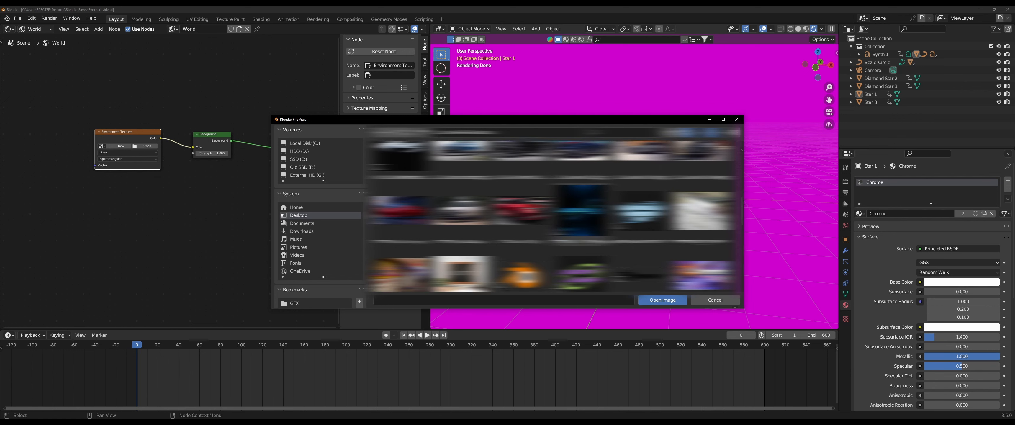
{"action": "scroll", "coordinate": [552, 217], "scroll_direction": "down", "scroll_amount": 8}
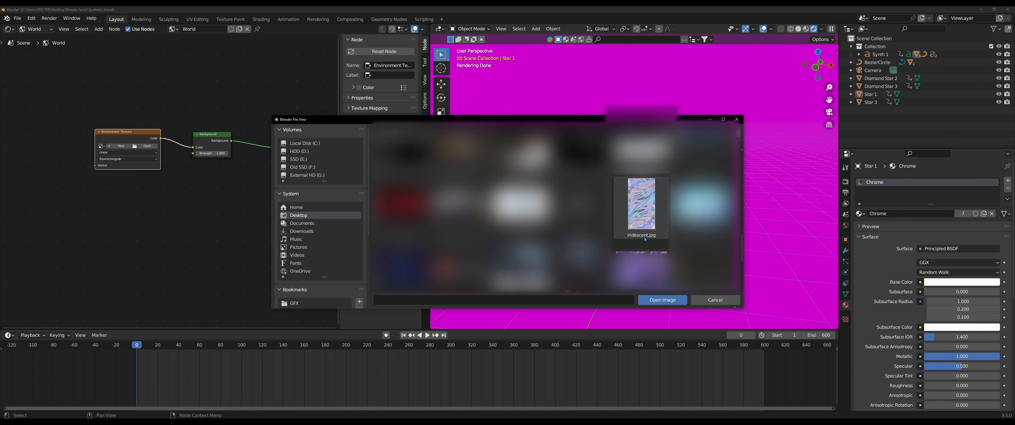
{"action": "left_click", "coordinate": [644, 236]}
{"action": "left_click", "coordinate": [659, 300]}
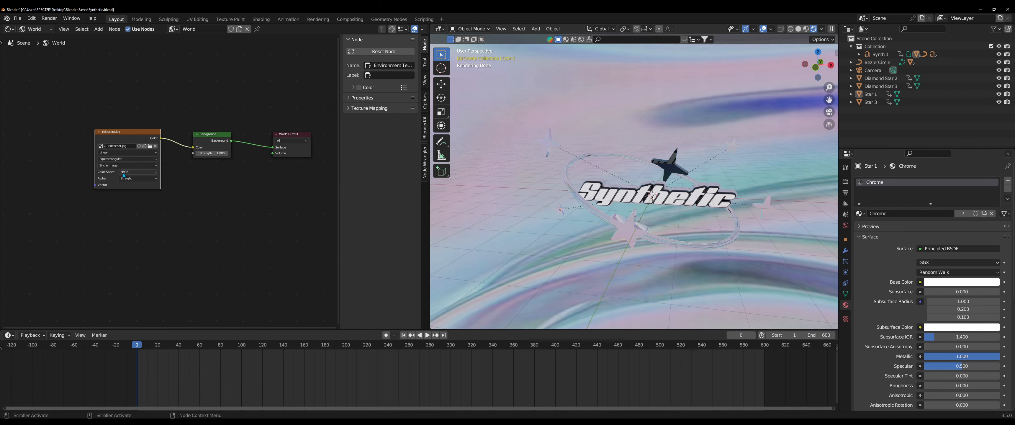
Step: Set the environment image's color space to Filmic Log and check the reflections on the text and stars from another angle
{"action": "left_click", "coordinate": [143, 173]}
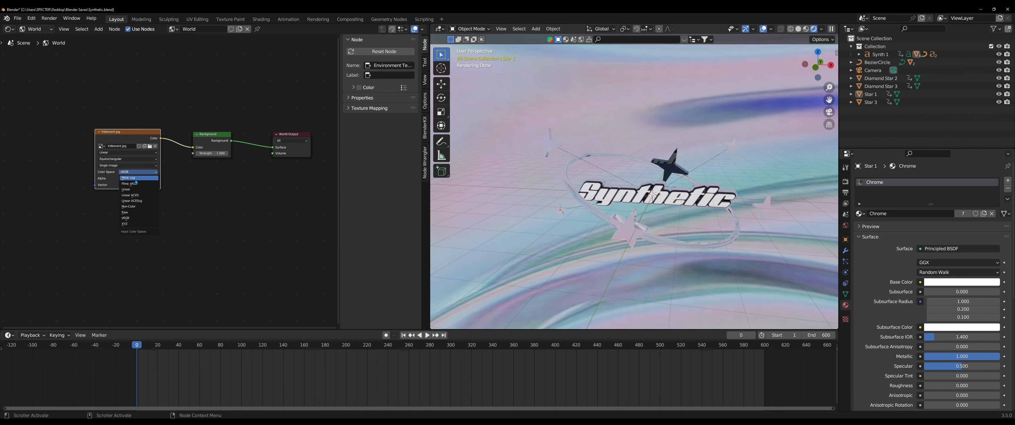
{"action": "left_click", "coordinate": [136, 180]}
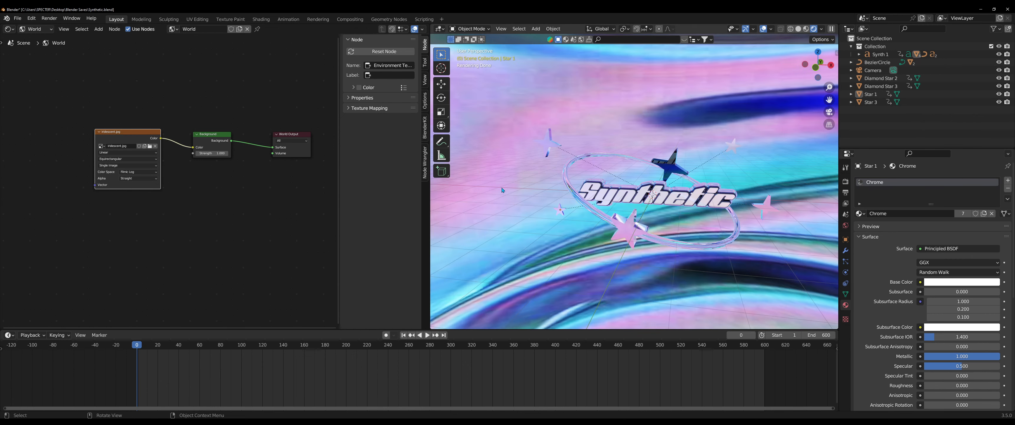
{"action": "middle_click_drag", "start_coordinate": [559, 249], "coordinate": [694, 210]}
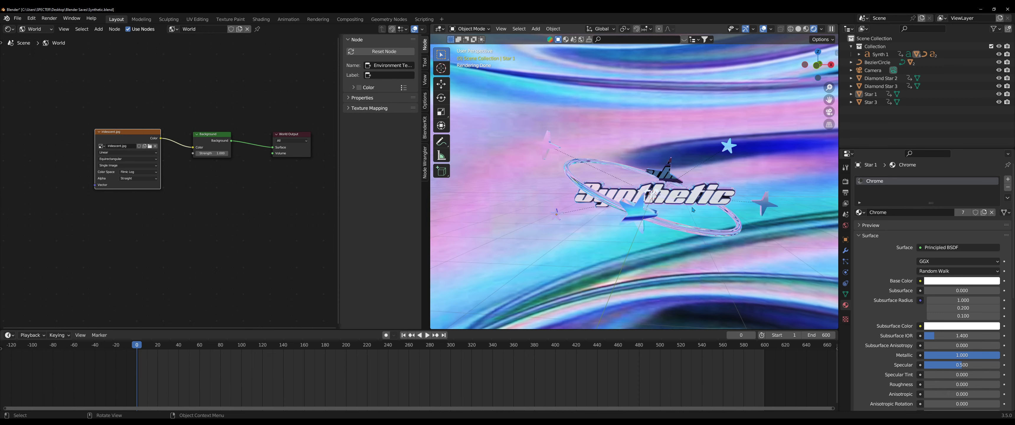
Step: Enable a transparent film background in the render settings so the environment image is hidden behind the text
{"action": "left_click", "coordinate": [846, 182]}
{"action": "scroll", "coordinate": [874, 301], "scroll_direction": "down", "scroll_amount": 4}
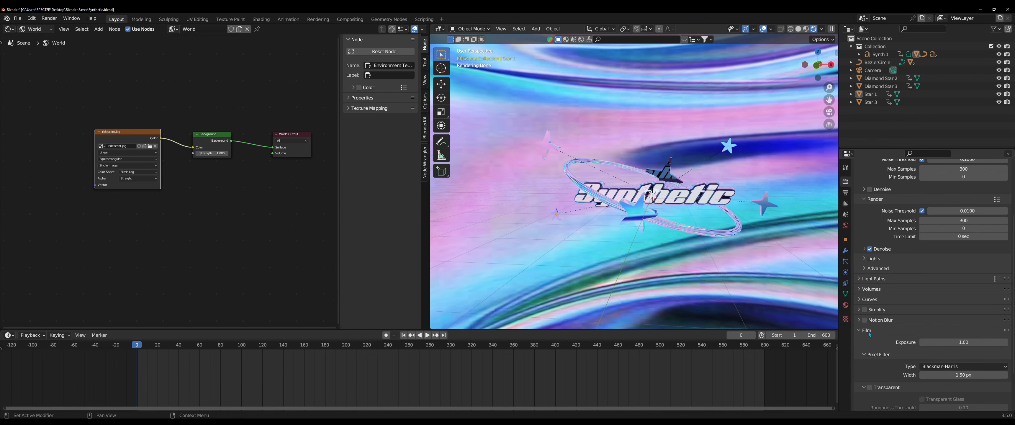
{"action": "left_click", "coordinate": [870, 387]}
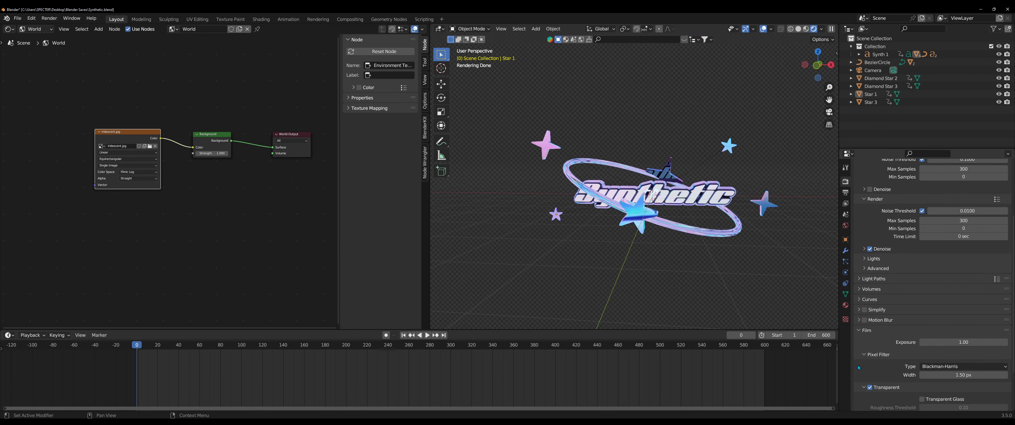
Step: Render the text and stars animation as a PNG image sequence covering frames 1 to 600
{"action": "middle_click_drag", "start_coordinate": [624, 313], "coordinate": [664, 310]}
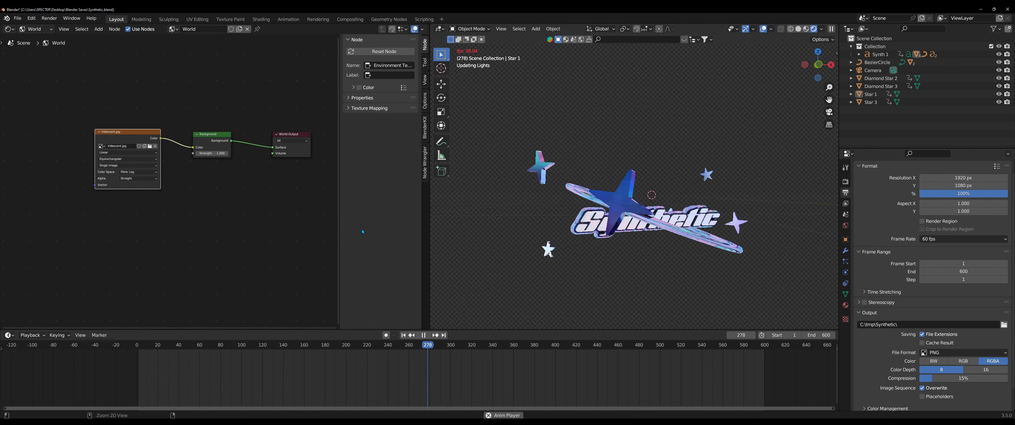
{"action": "key", "text": "ctrl+F12"}
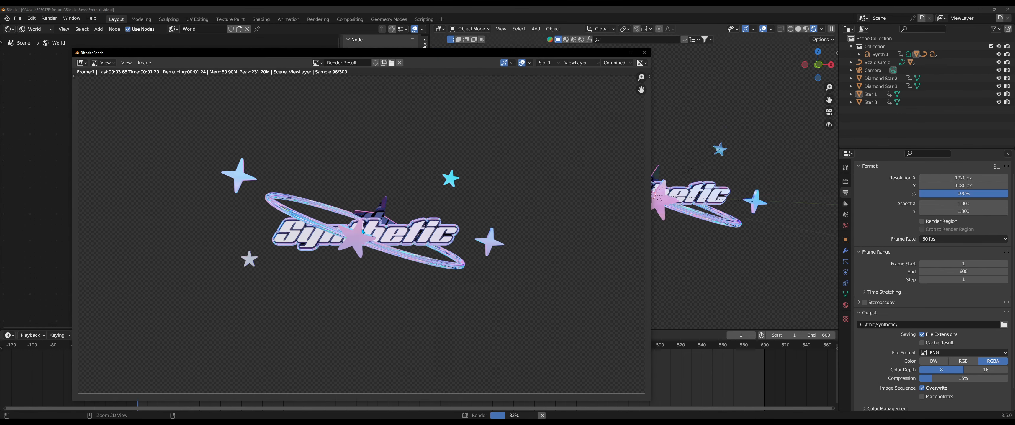